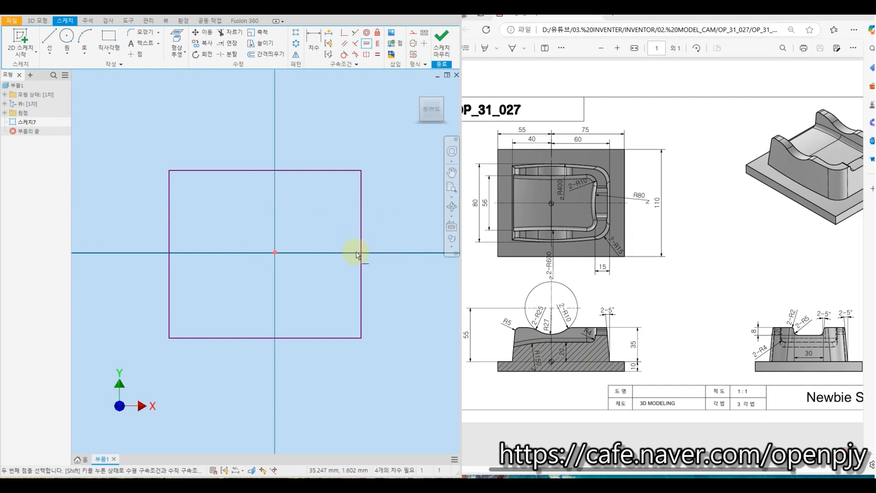
Step: Align the midpoint of the rectangle's right edge horizontally with the origin and set the rectangle's height to 110 mm
{"action": "left_click", "coordinate": [362, 253]}
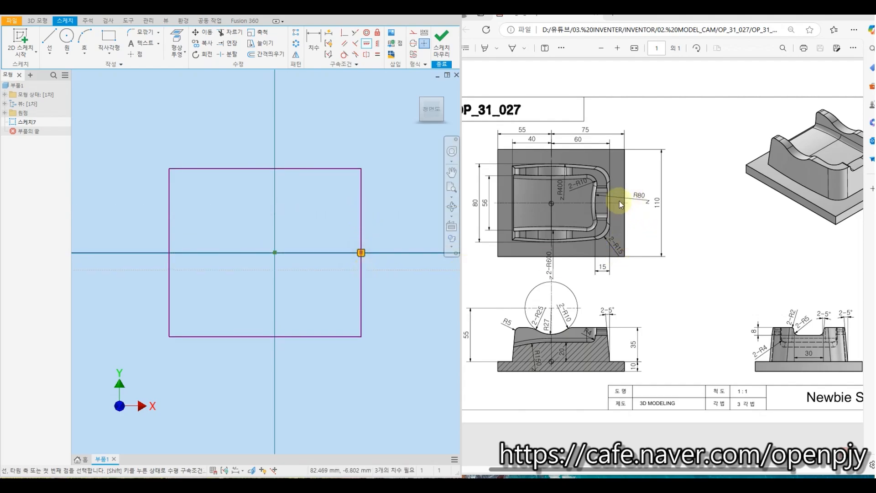
{"action": "left_click", "coordinate": [314, 41]}
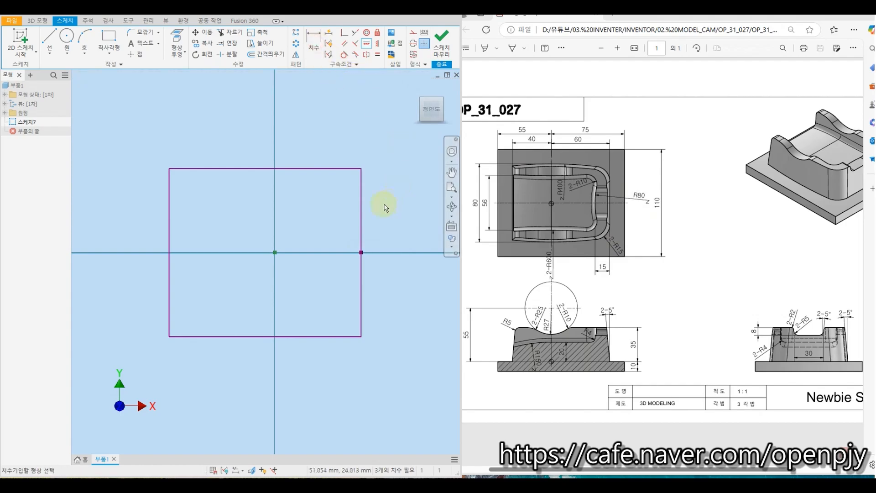
{"action": "left_click", "coordinate": [360, 215]}
{"action": "left_click", "coordinate": [400, 239]}
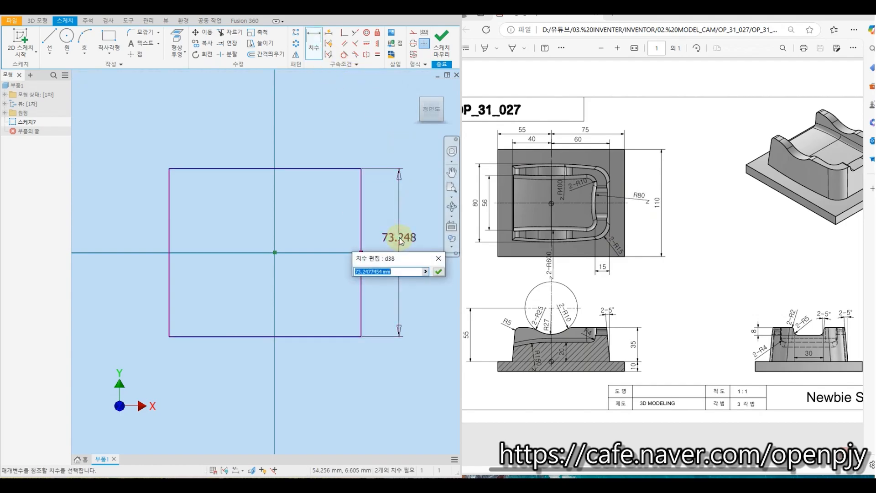
{"action": "type", "text": "110"}
{"action": "key", "text": "Return"}
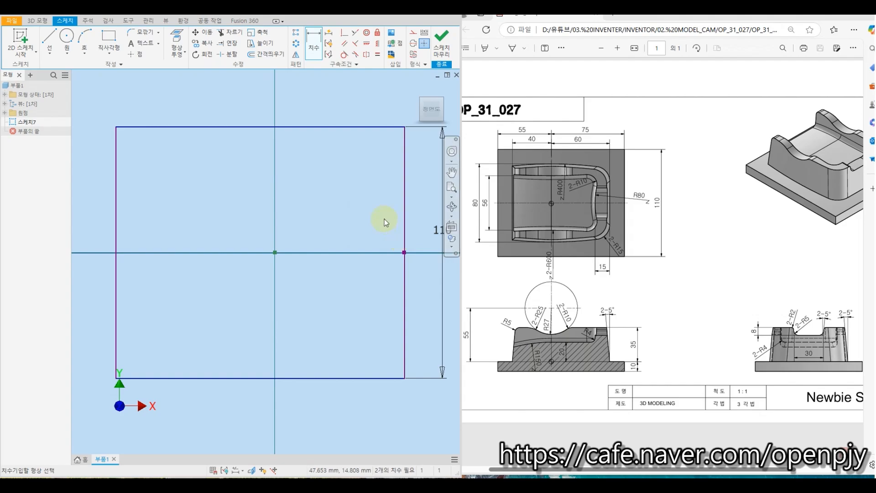
Step: Dimension the rectangle's vertical edges from the origin: 55 mm to the left edge and 75 mm to the right edge
{"action": "left_click", "coordinate": [275, 252]}
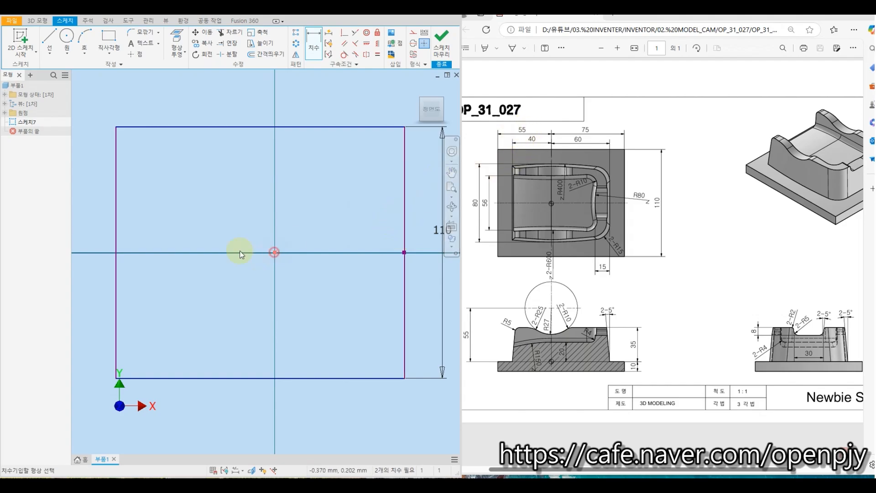
{"action": "left_click", "coordinate": [116, 225]}
{"action": "left_click", "coordinate": [186, 100]}
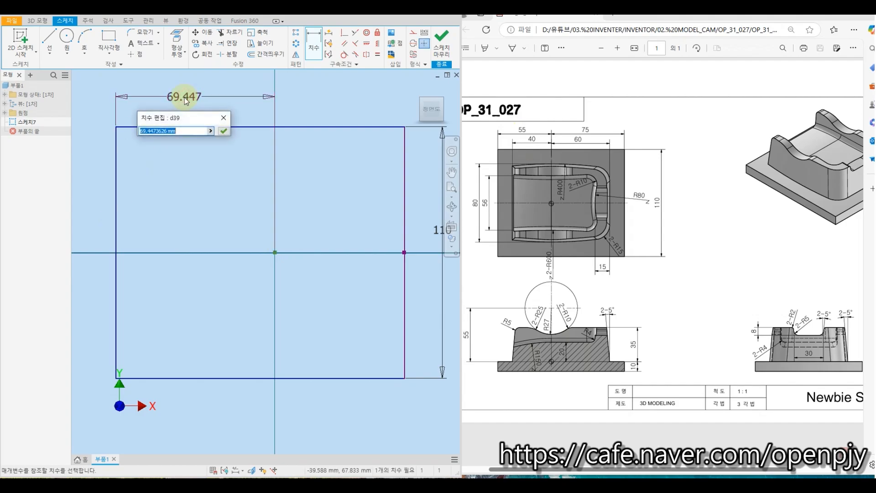
{"action": "type", "text": "55"}
{"action": "key", "text": "Return"}
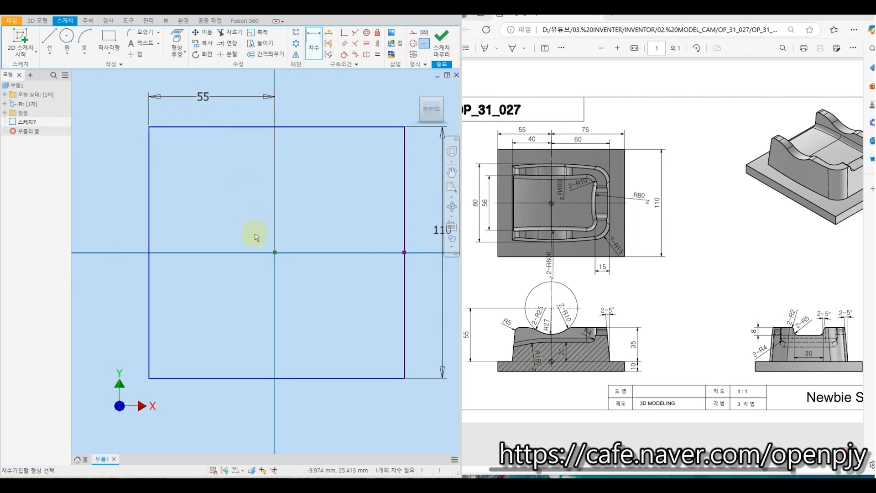
{"action": "left_click", "coordinate": [277, 254]}
{"action": "left_click", "coordinate": [404, 209]}
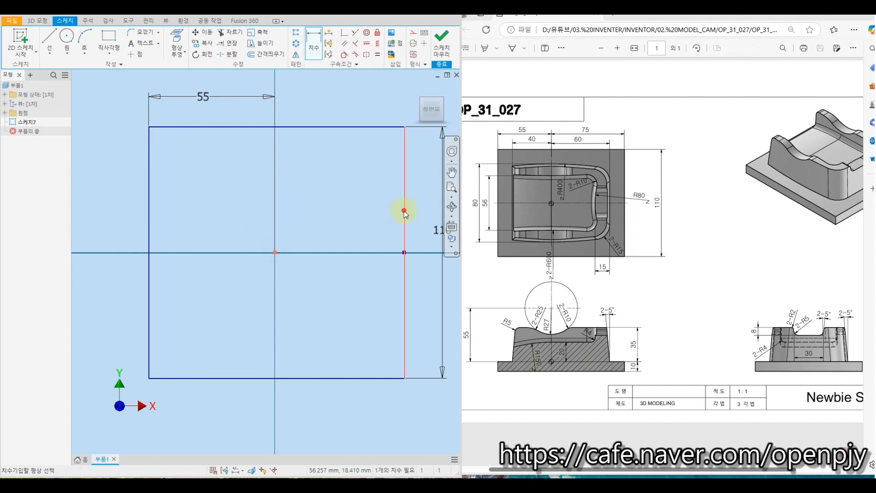
{"action": "left_click", "coordinate": [327, 102]}
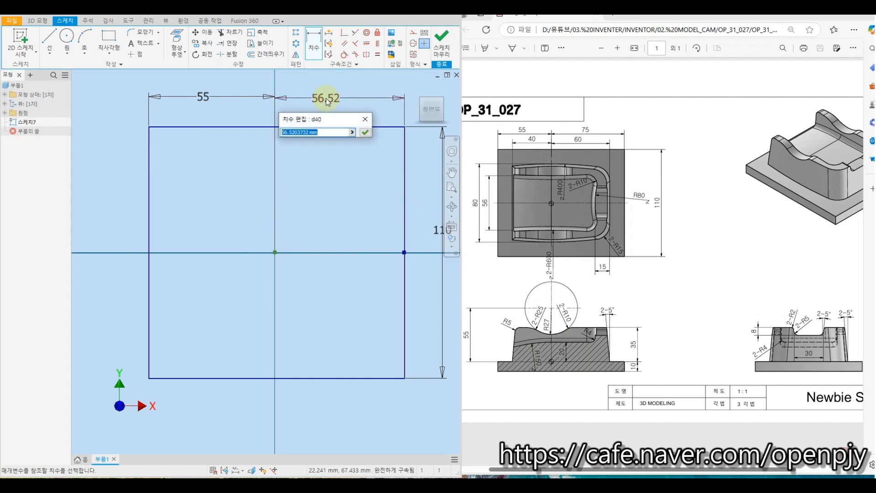
{"action": "type", "text": "75"}
{"action": "key", "text": "Return"}
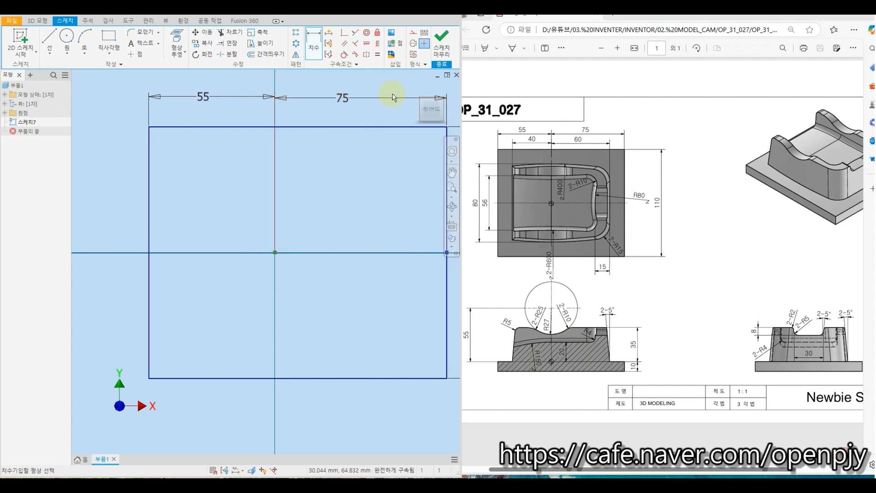
Step: Finish the sketch and extrude the rectangle 10 mm downward to form the base plate
{"action": "left_click", "coordinate": [439, 52]}
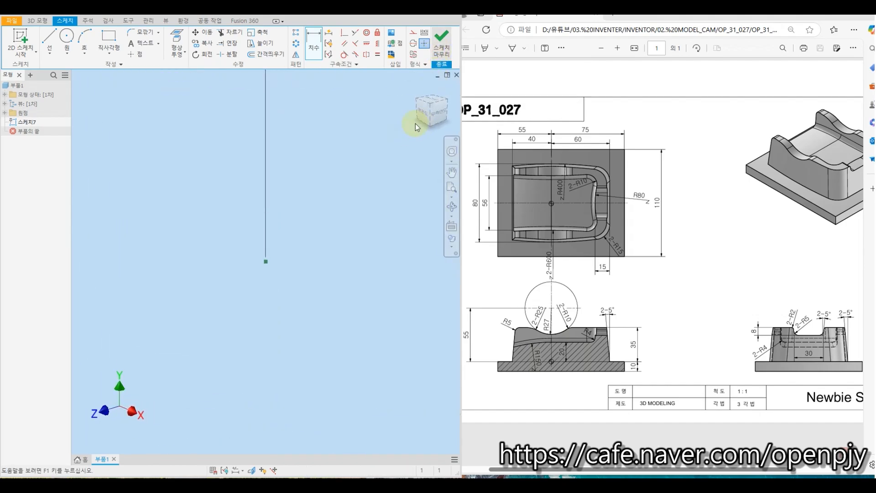
{"action": "left_click", "coordinate": [420, 88]}
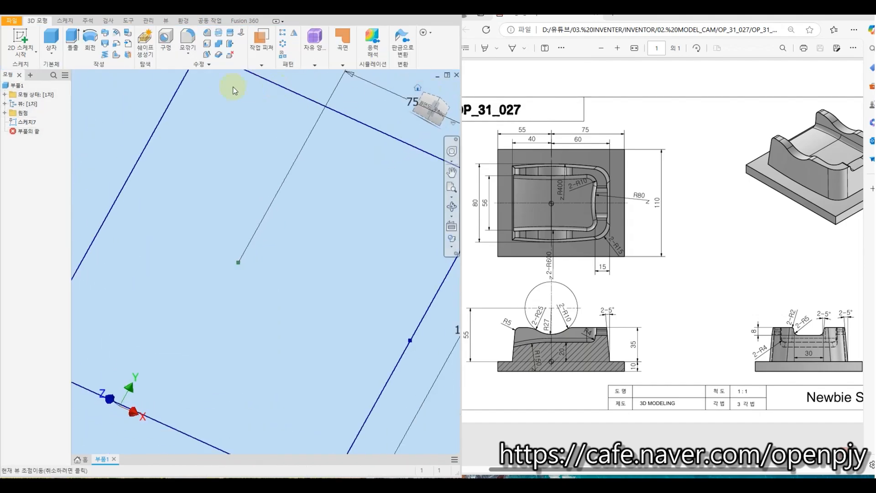
{"action": "left_click", "coordinate": [72, 40]}
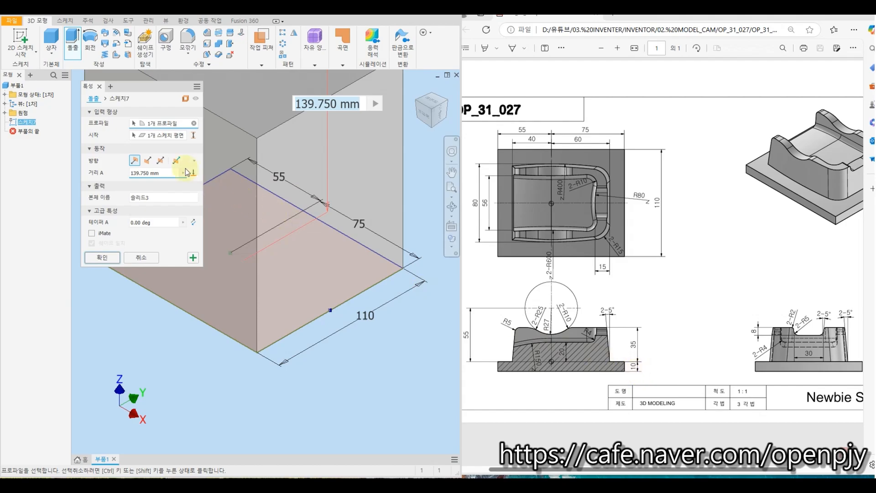
{"action": "left_click", "coordinate": [149, 161]}
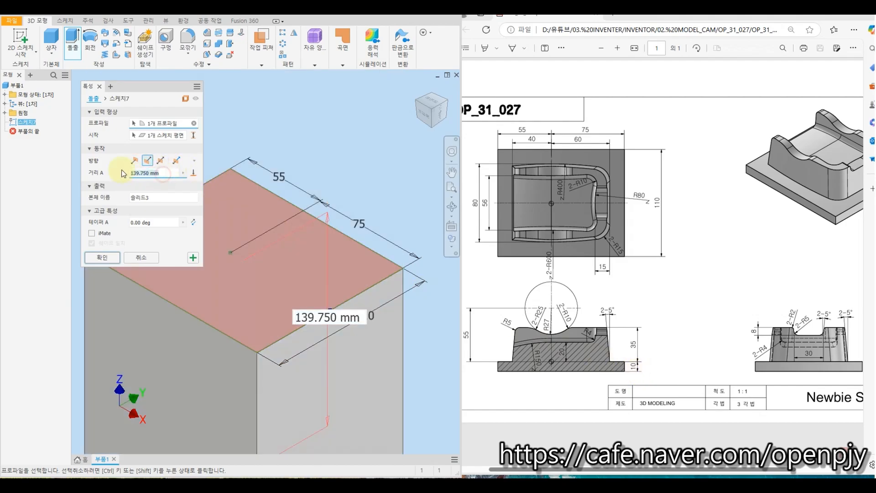
{"action": "type", "text": "10"}
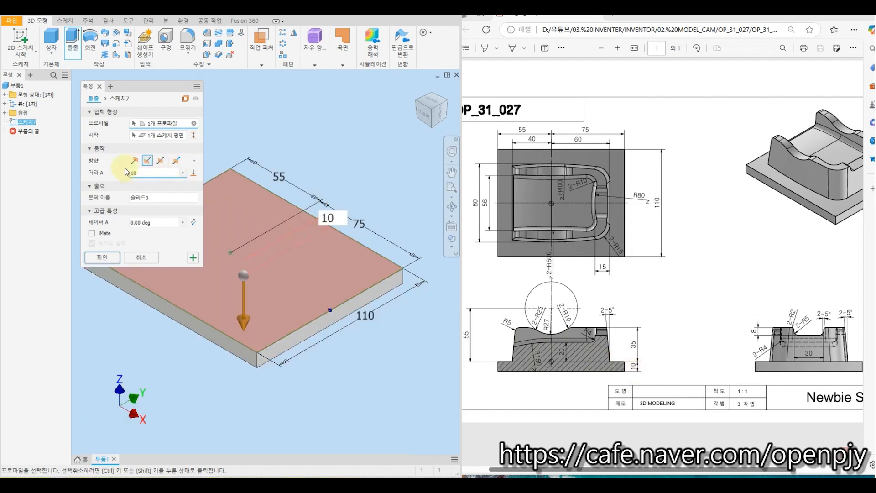
{"action": "left_click", "coordinate": [101, 259]}
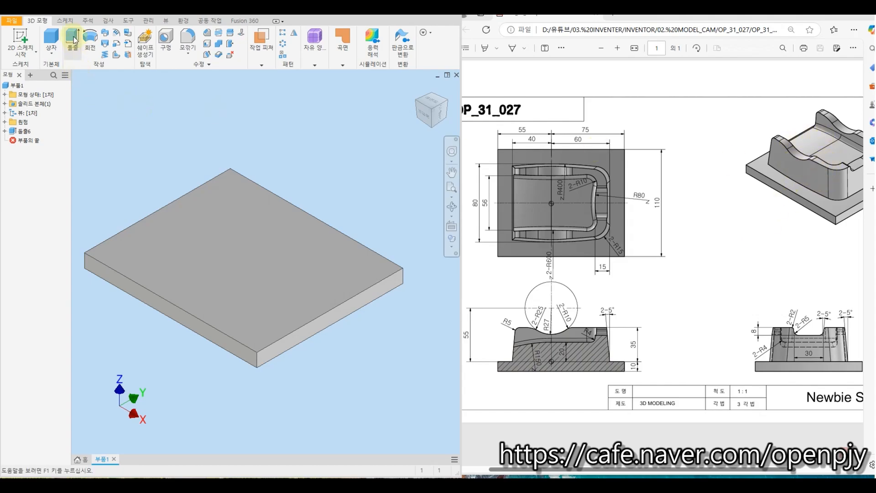
Step: On the plate's top face, sketch two vertical lines about 59 mm long, about 40 mm left and 55 mm right of the origin
{"action": "left_click", "coordinate": [21, 40]}
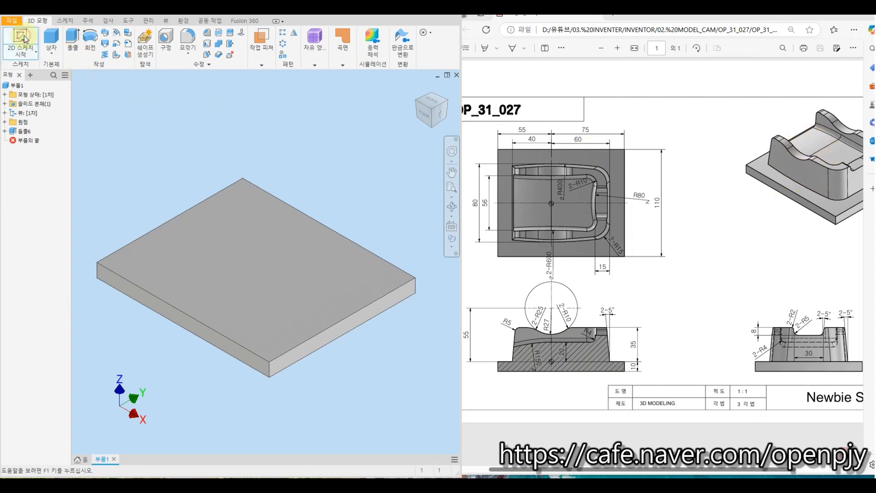
{"action": "left_click", "coordinate": [292, 242]}
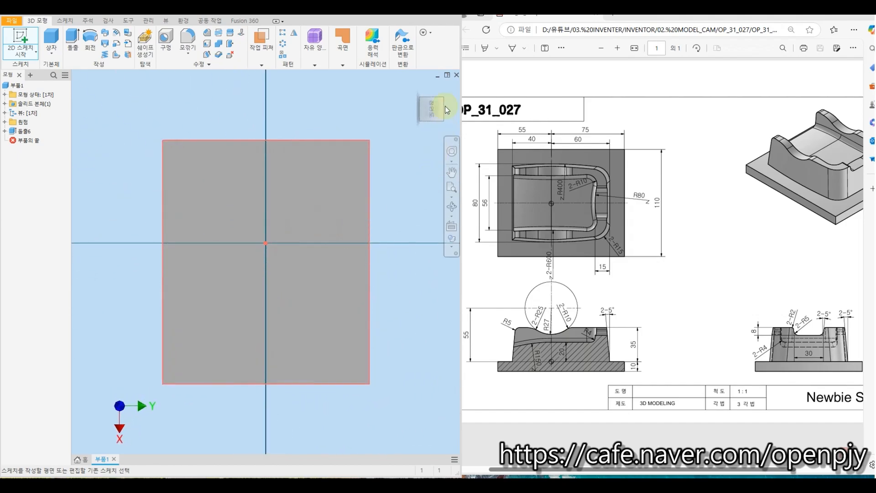
{"action": "left_click", "coordinate": [49, 41]}
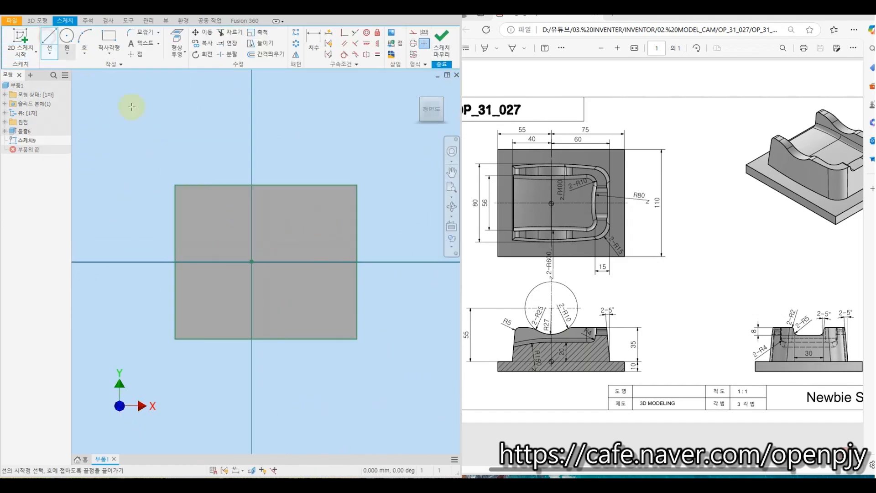
{"action": "left_click", "coordinate": [195, 219]}
{"action": "double_click", "coordinate": [196, 302]}
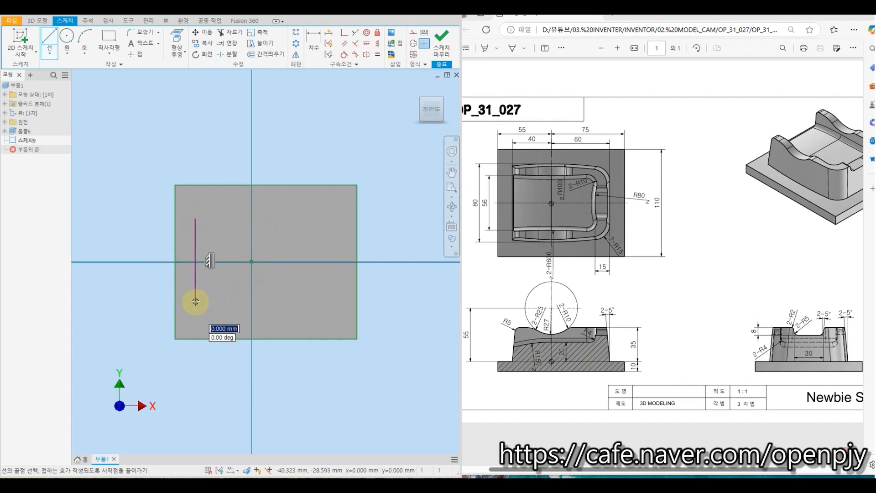
{"action": "left_click", "coordinate": [328, 219]}
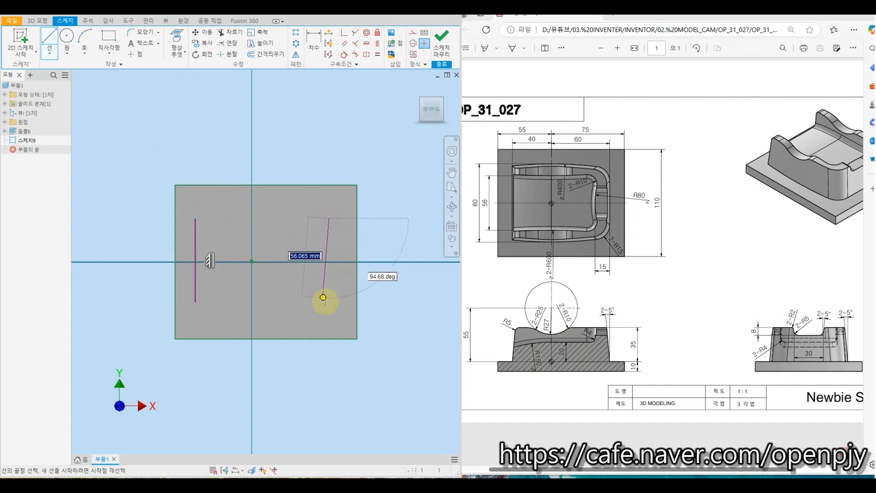
{"action": "double_click", "coordinate": [329, 302]}
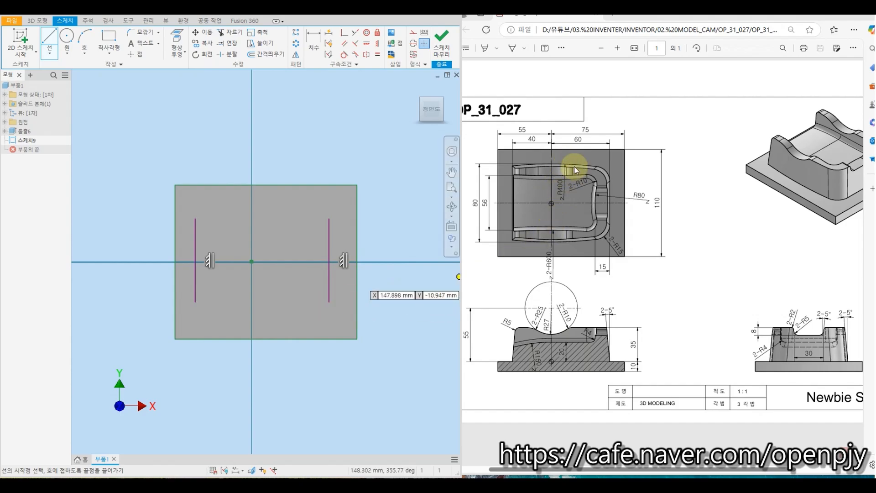
Step: Dimension the right vertical line 60 mm and the left vertical line 40 mm from the origin
{"action": "left_click", "coordinate": [313, 40]}
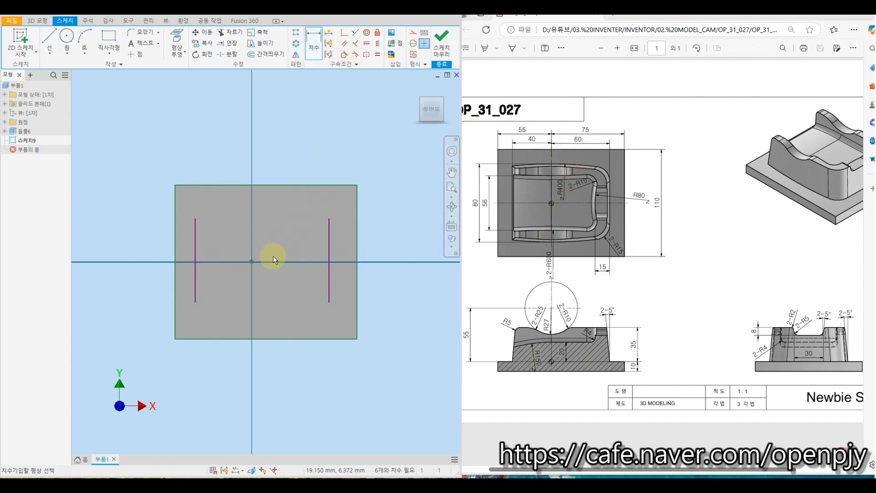
{"action": "left_click", "coordinate": [252, 262]}
{"action": "left_click", "coordinate": [329, 238]}
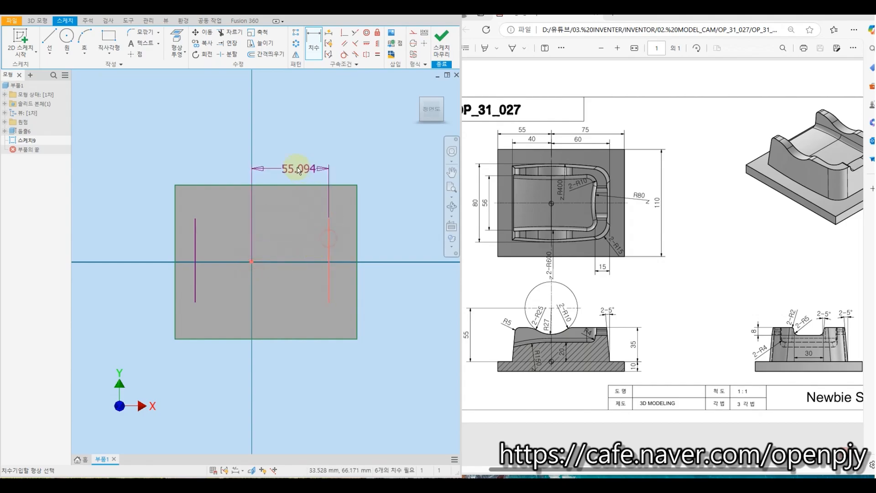
{"action": "left_click", "coordinate": [296, 167]}
{"action": "type", "text": "60"}
{"action": "key", "text": "Return"}
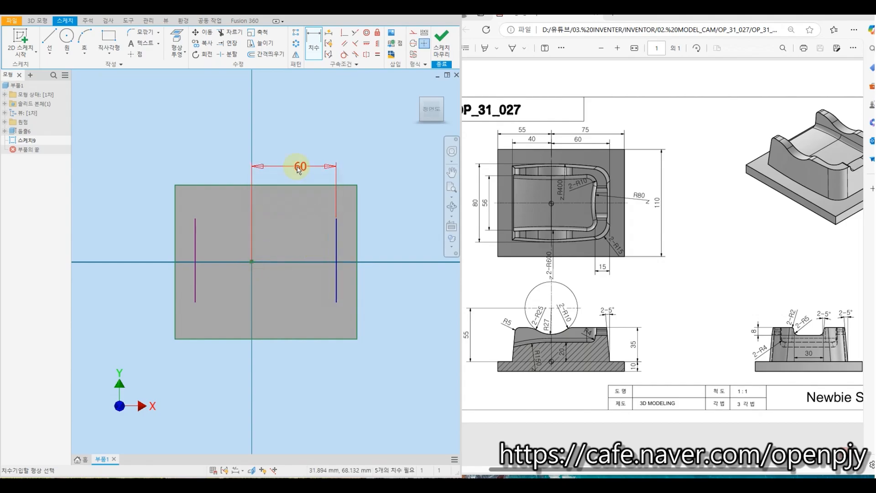
{"action": "left_click", "coordinate": [239, 255]}
{"action": "left_click", "coordinate": [196, 239]}
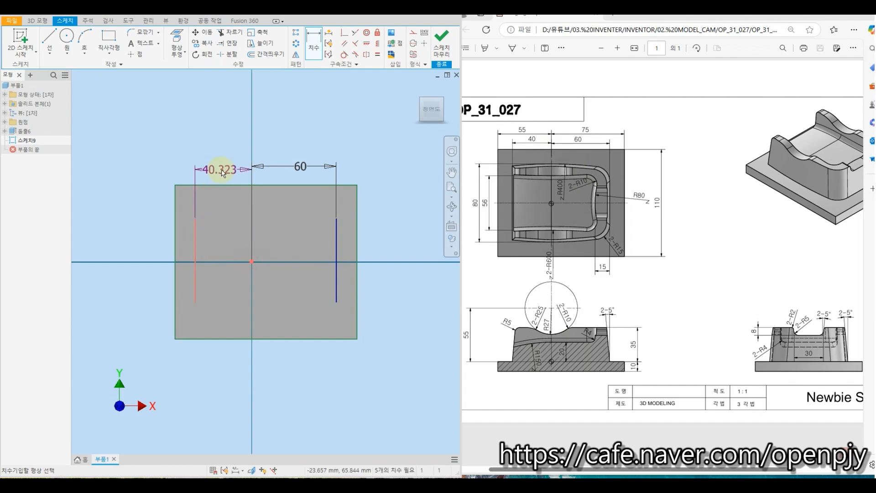
{"action": "left_click", "coordinate": [222, 170]}
{"action": "type", "text": "40"}
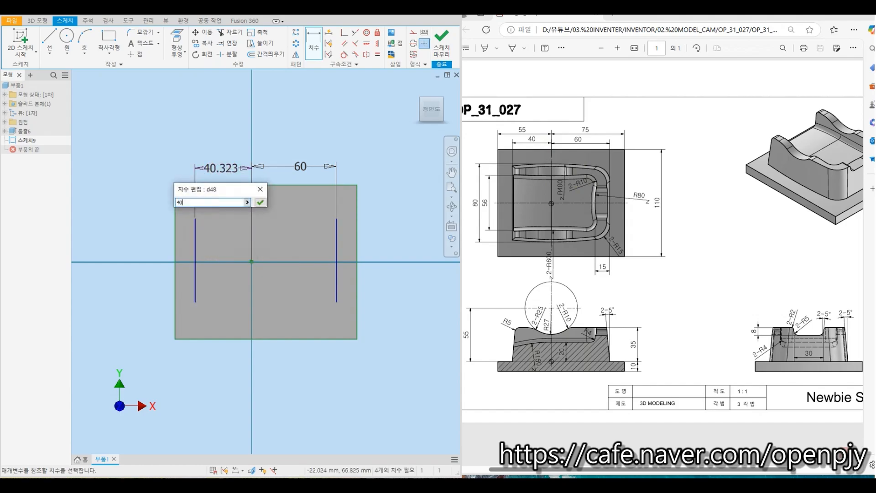
{"action": "key", "text": "Return"}
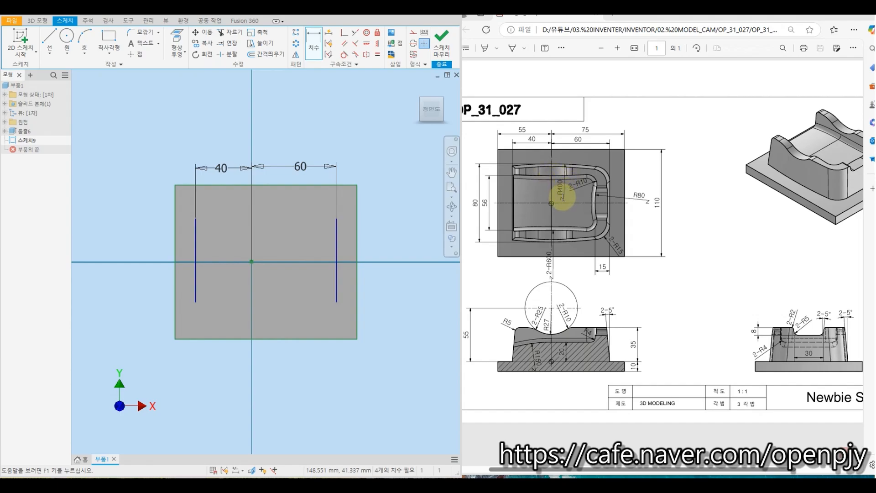
Step: Draw an upward-bulging three-point arc joining the upper ends of the two vertical lines, peaking about 41 mm above the origin
{"action": "left_click", "coordinate": [85, 37]}
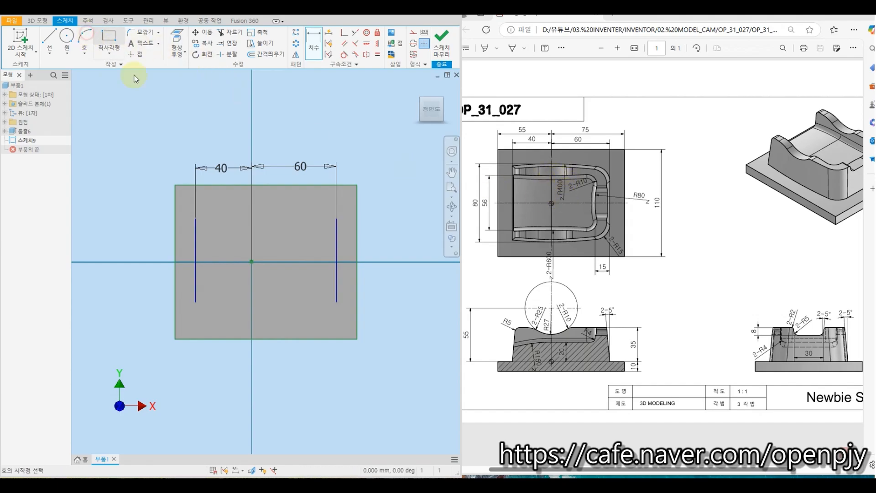
{"action": "left_click", "coordinate": [196, 219]}
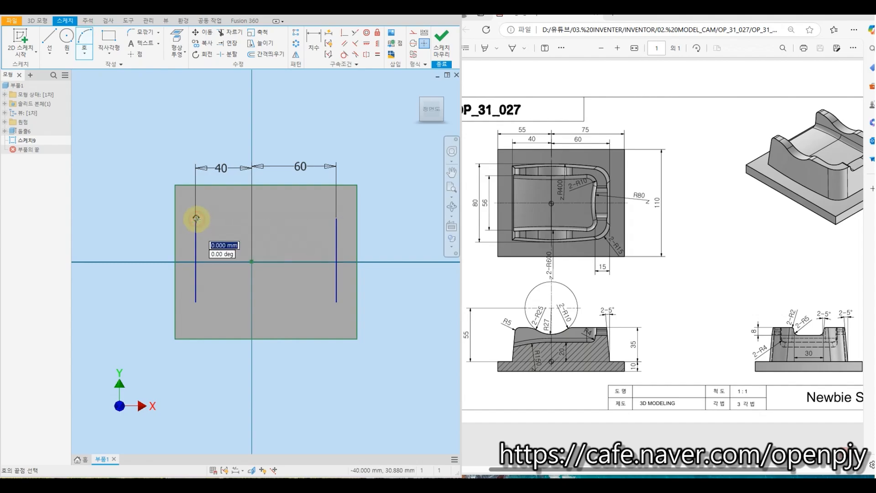
{"action": "left_click", "coordinate": [337, 219]}
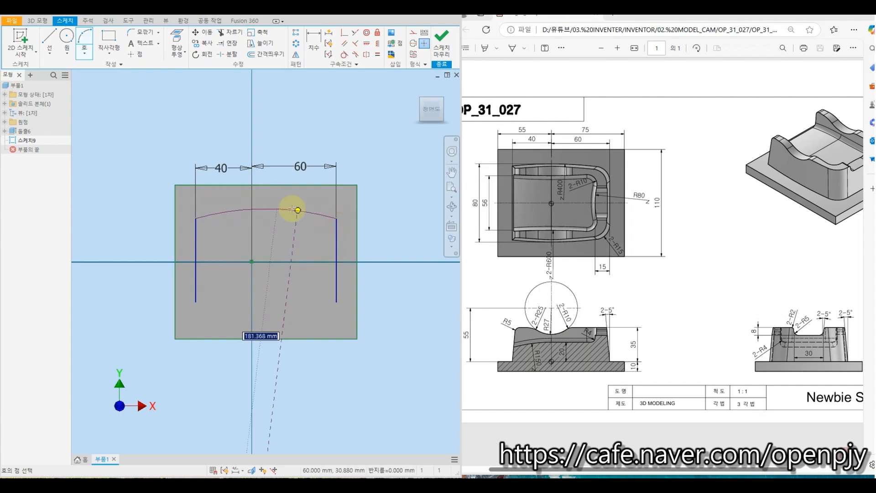
{"action": "left_click", "coordinate": [276, 204]}
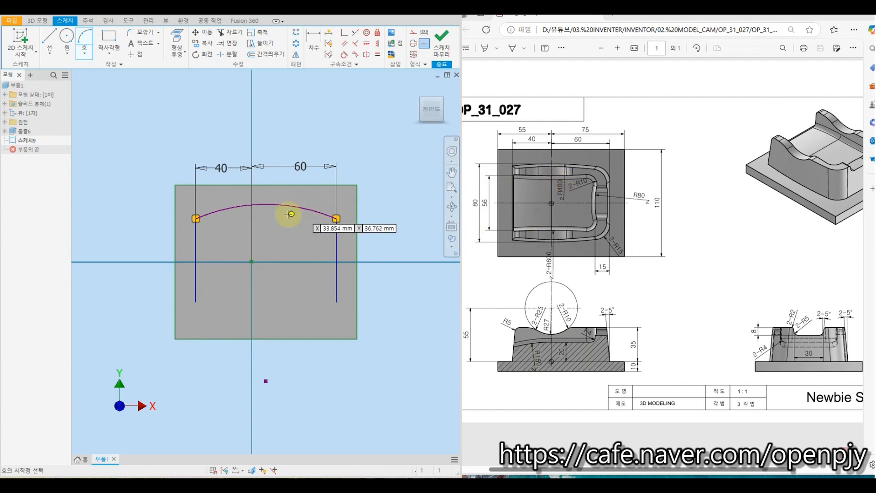
Step: Dimension the peak of the upper arc 40 mm vertically from the origin
{"action": "left_click", "coordinate": [314, 40]}
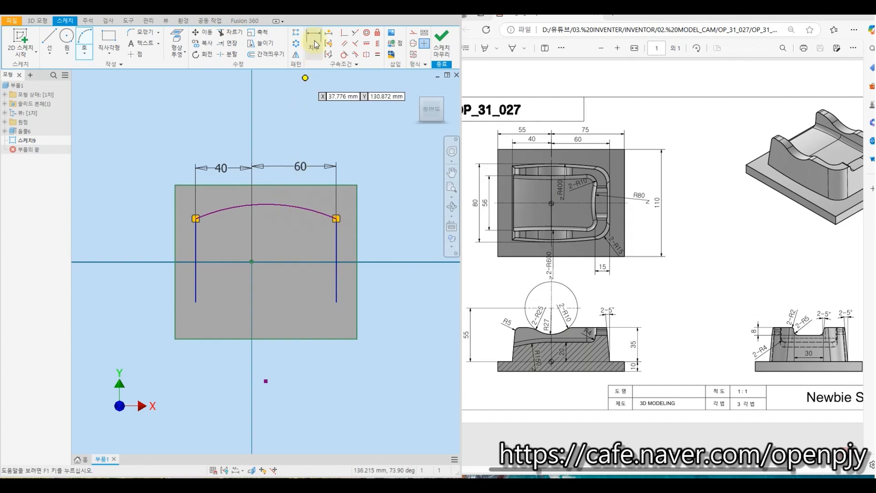
{"action": "left_click", "coordinate": [251, 262]}
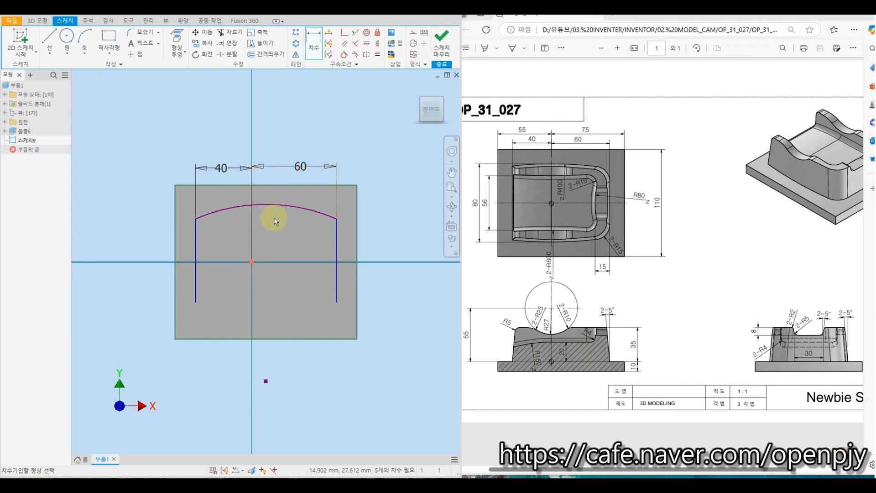
{"action": "left_click", "coordinate": [266, 204]}
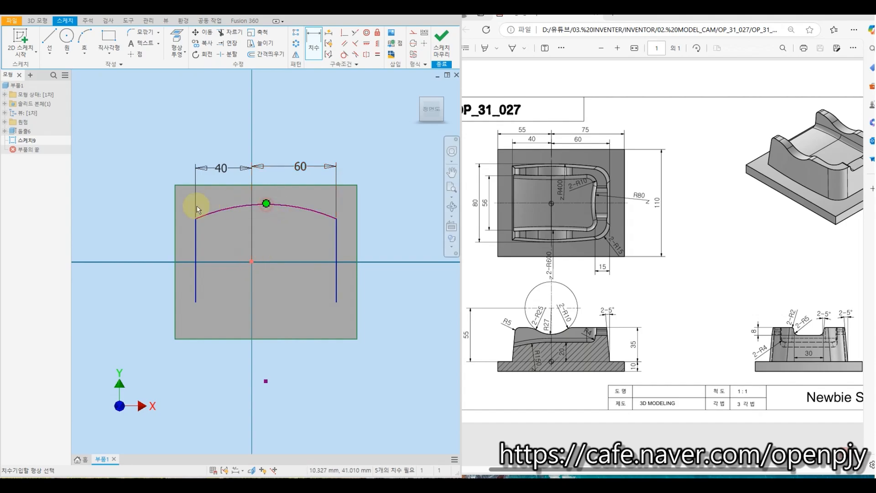
{"action": "left_click", "coordinate": [154, 227]}
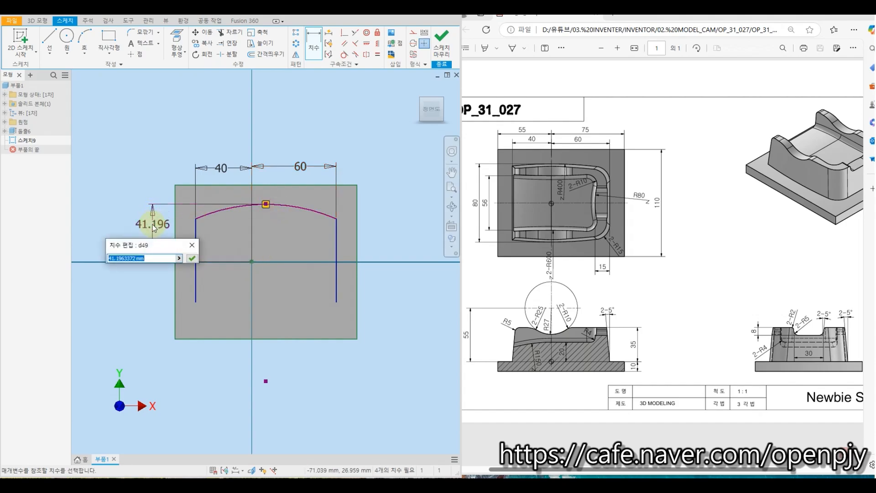
{"action": "type", "text": "40"}
{"action": "key", "text": "Return"}
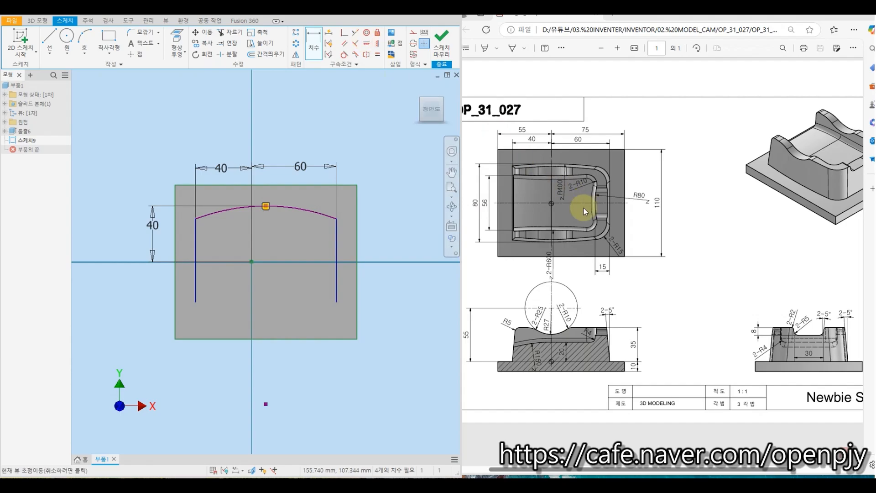
Step: Align the upper arc's center vertically with the origin and dimension the arc's radius 400 mm
{"action": "left_click", "coordinate": [378, 43]}
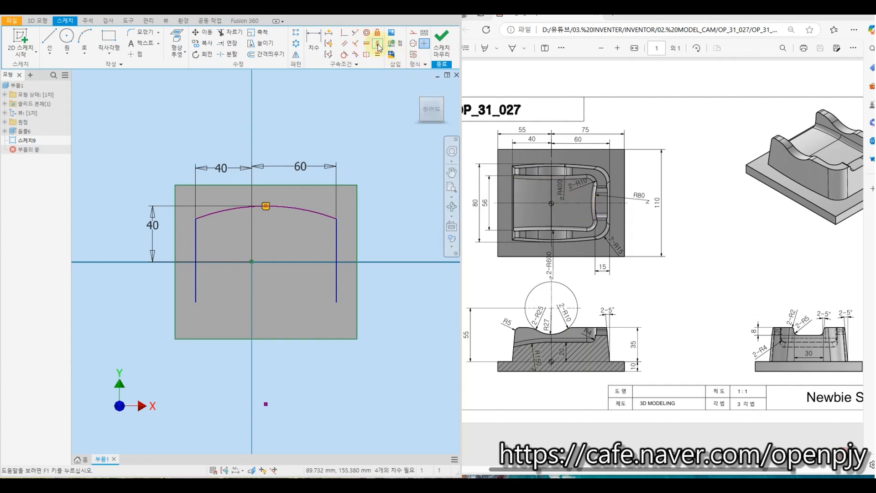
{"action": "left_click", "coordinate": [251, 261]}
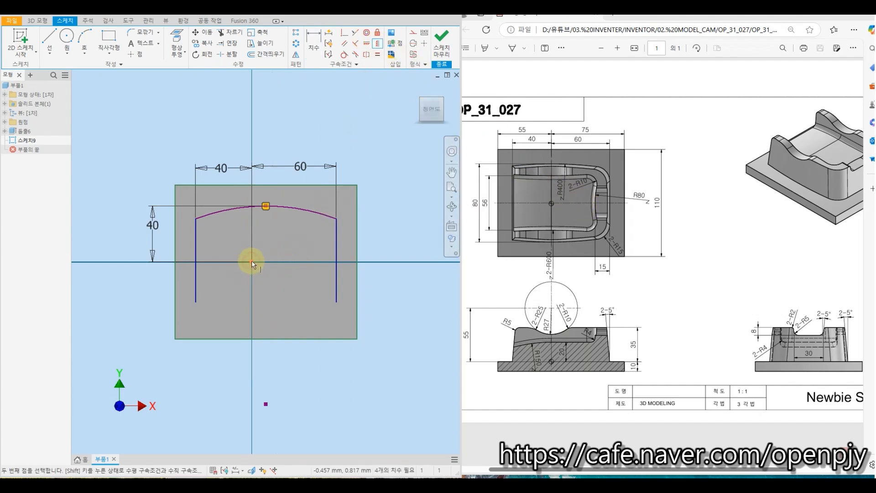
{"action": "left_click", "coordinate": [266, 404]}
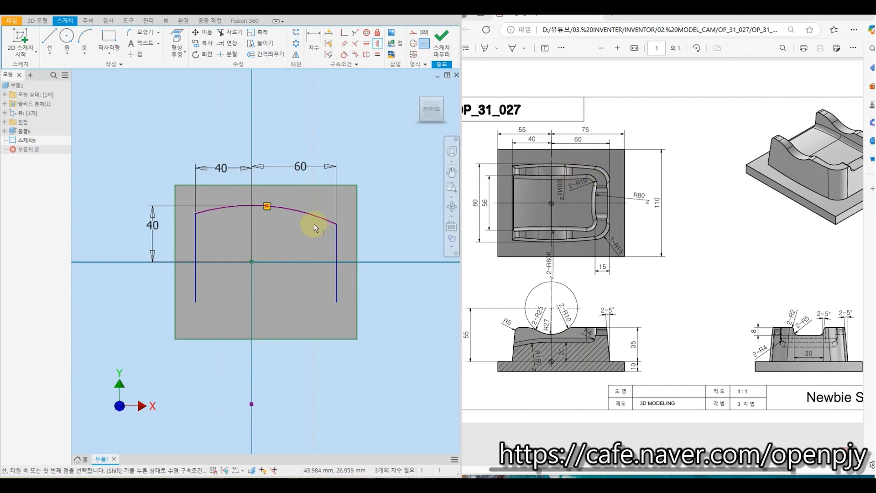
{"action": "left_click", "coordinate": [313, 41]}
{"action": "left_click", "coordinate": [309, 207]}
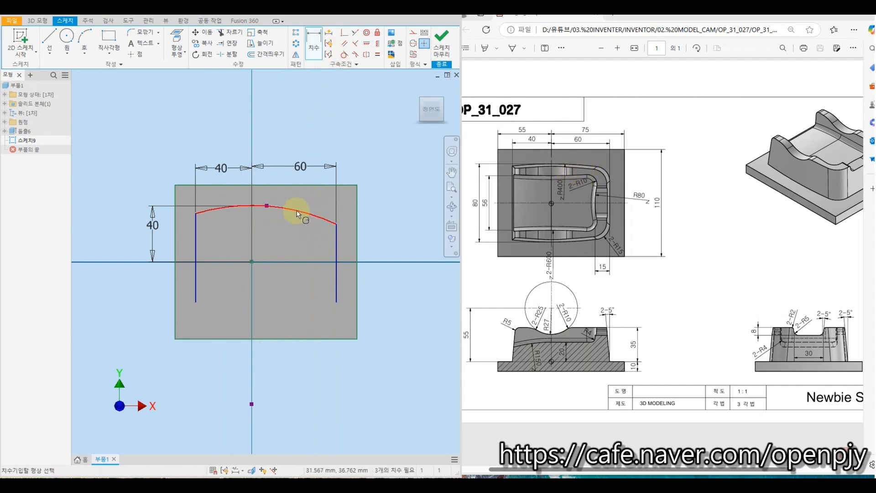
{"action": "left_click", "coordinate": [282, 232]}
{"action": "type", "text": "400"}
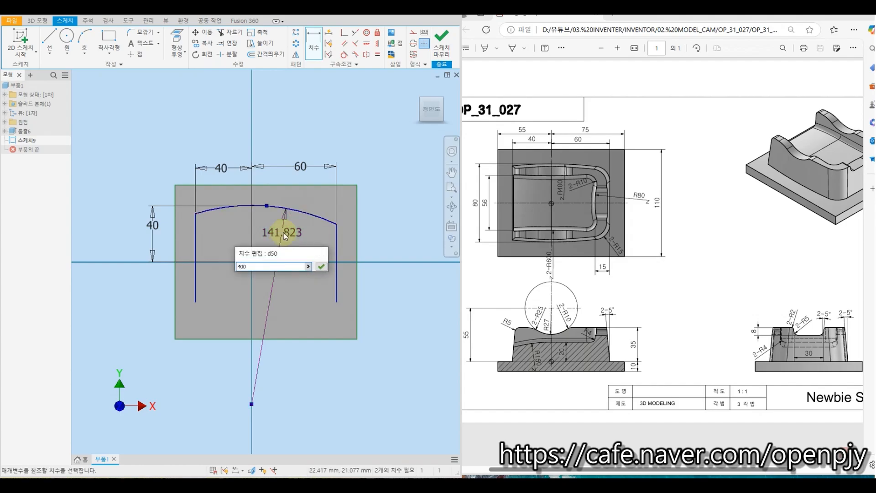
{"action": "key", "text": "Return"}
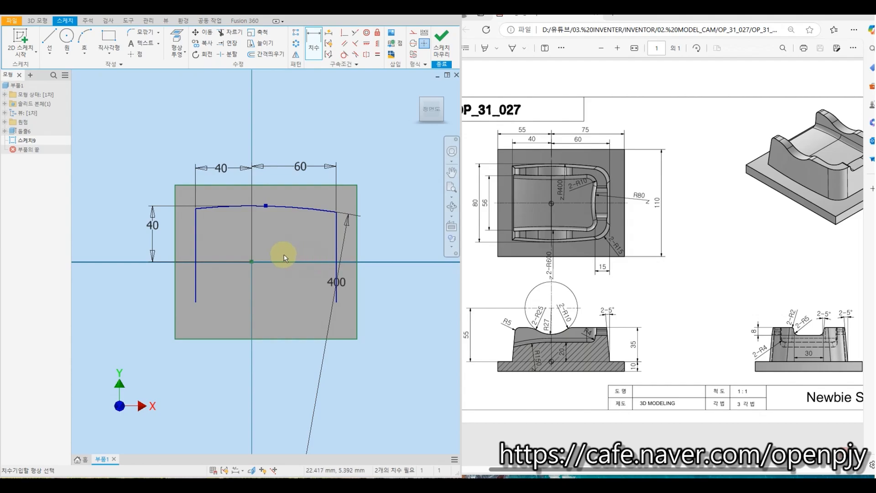
Step: Draw a downward-bulging three-point arc joining the lower ends of the two vertical lines, with its lowest point about 37 mm below the origin
{"action": "left_click", "coordinate": [84, 39]}
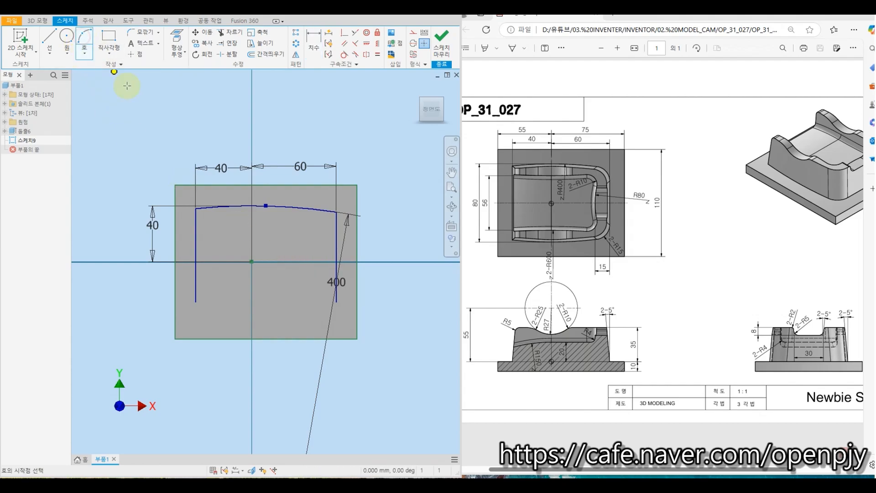
{"action": "left_click", "coordinate": [196, 301]}
{"action": "left_click", "coordinate": [336, 302]}
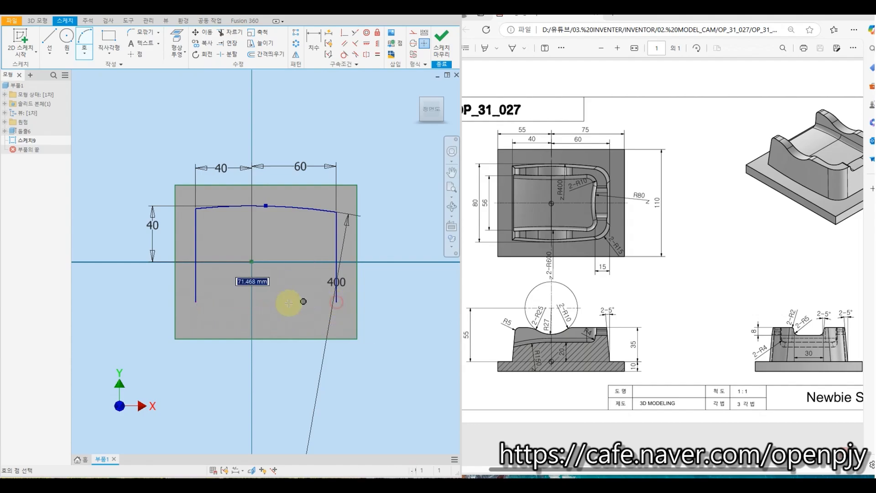
{"action": "left_click", "coordinate": [273, 313]}
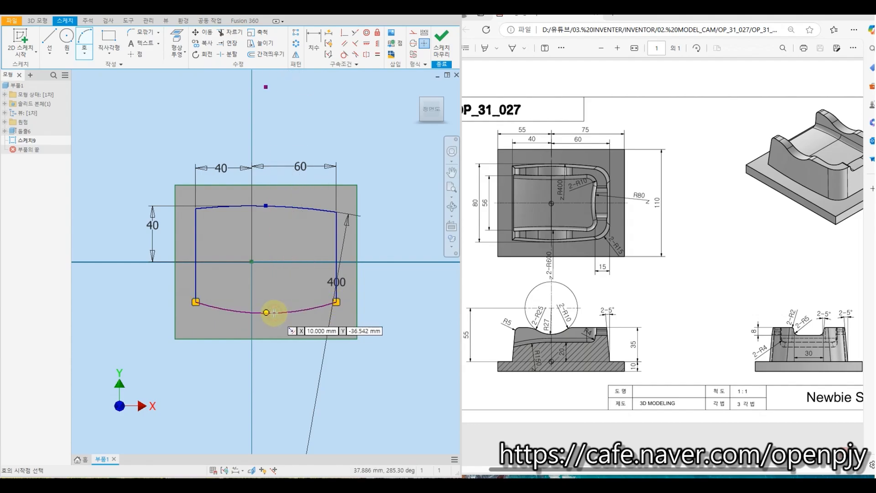
Step: Constrain the lower arc's center to align vertically with the origin
{"action": "left_click", "coordinate": [322, 41]}
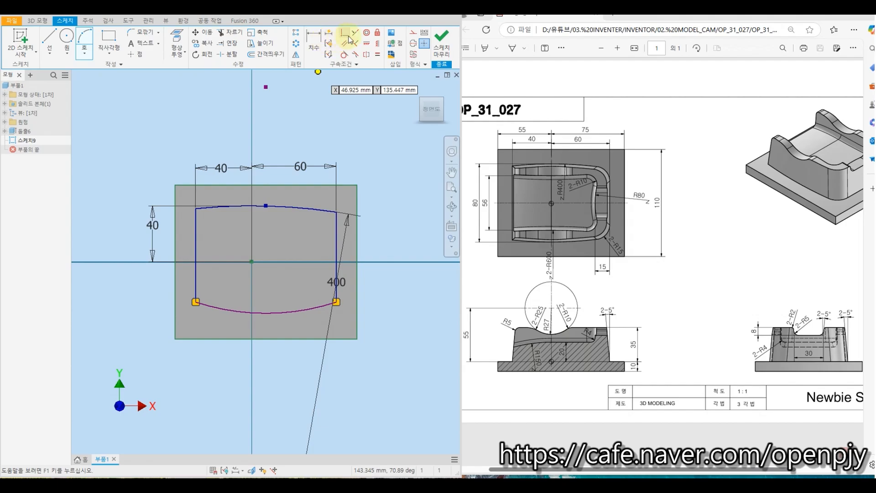
{"action": "left_click", "coordinate": [378, 45]}
{"action": "left_click", "coordinate": [252, 263]}
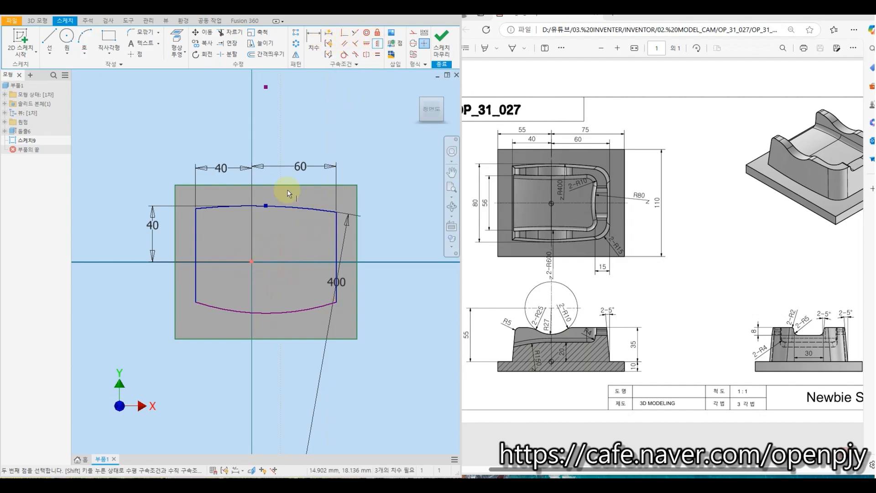
{"action": "left_click", "coordinate": [267, 87]}
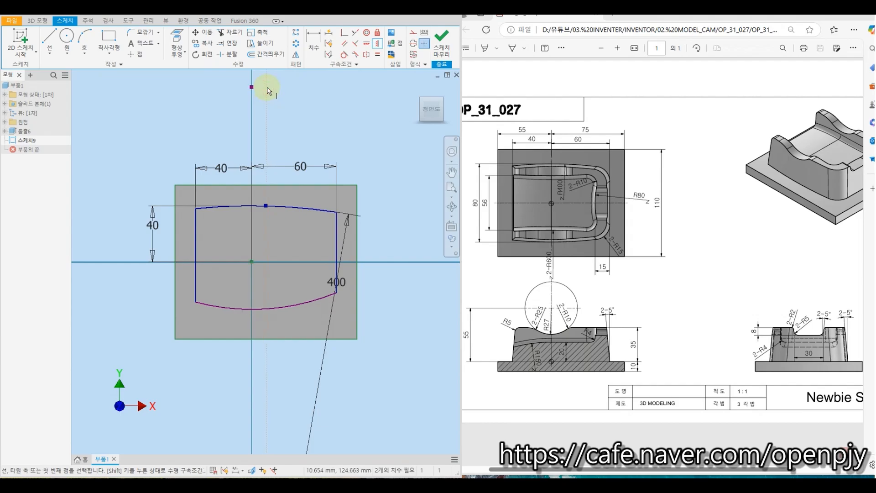
Step: Dimension the vertical distance between the midpoints of the upper and lower arcs 80 mm
{"action": "left_click", "coordinate": [313, 41]}
{"action": "left_click", "coordinate": [265, 206]}
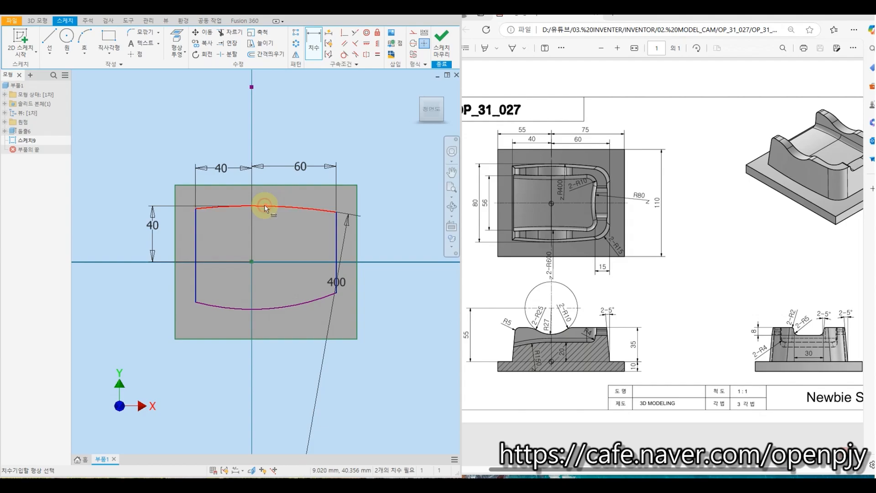
{"action": "left_click", "coordinate": [267, 309]}
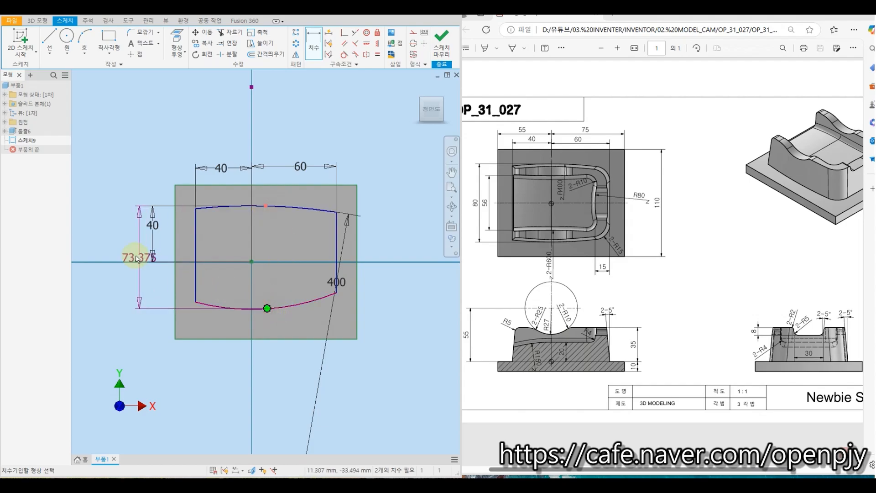
{"action": "left_click", "coordinate": [135, 255]}
{"action": "type", "text": "80"}
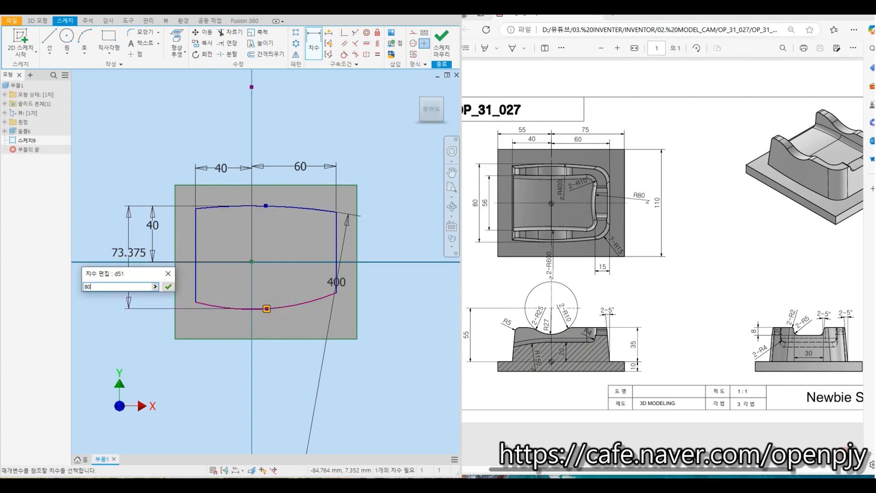
{"action": "key", "text": "Return"}
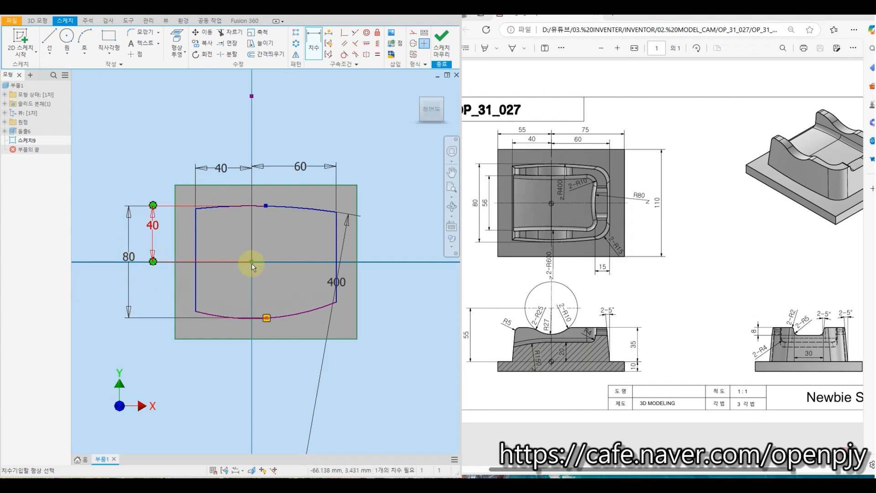
Step: Apply an equal constraint between the upper and lower arcs
{"action": "left_click", "coordinate": [382, 56]}
{"action": "left_click", "coordinate": [329, 208]}
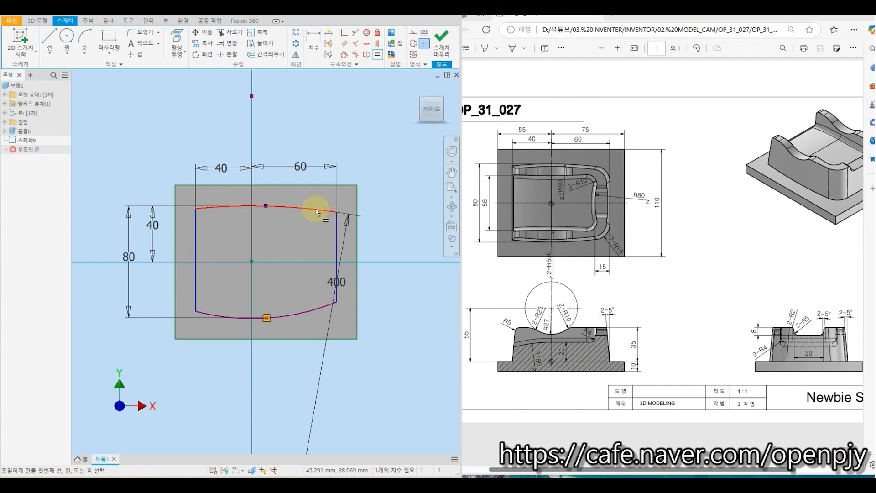
{"action": "left_click", "coordinate": [308, 315]}
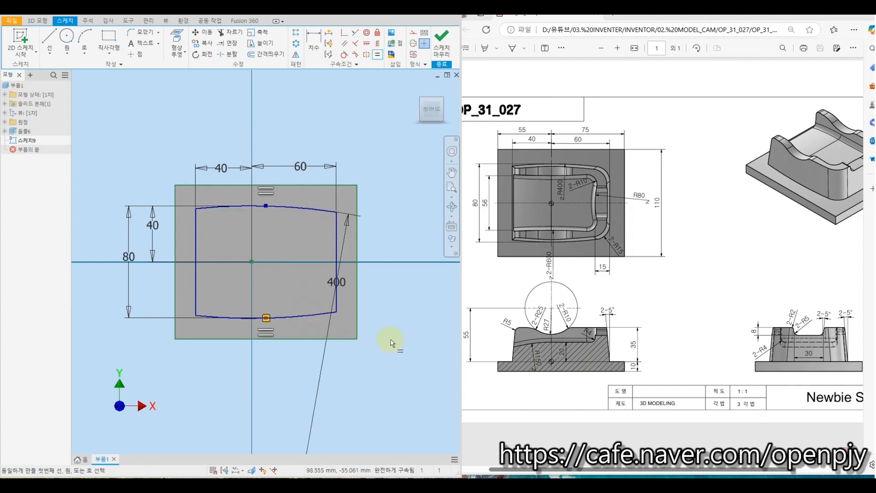
Step: Finish the sketch and extrude the arc-sided profile 35 mm upward from the base plate
{"action": "left_click", "coordinate": [445, 47]}
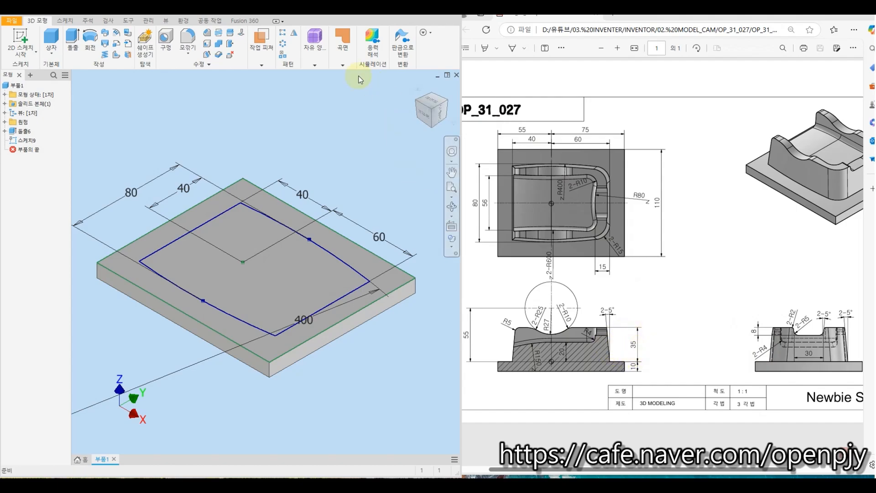
{"action": "left_click", "coordinate": [73, 37]}
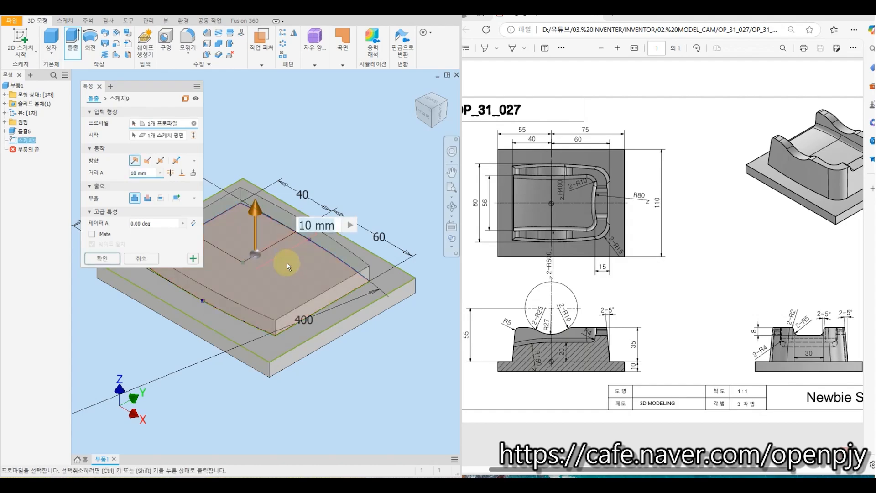
{"action": "left_click_drag", "start_coordinate": [150, 173], "coordinate": [120, 175]}
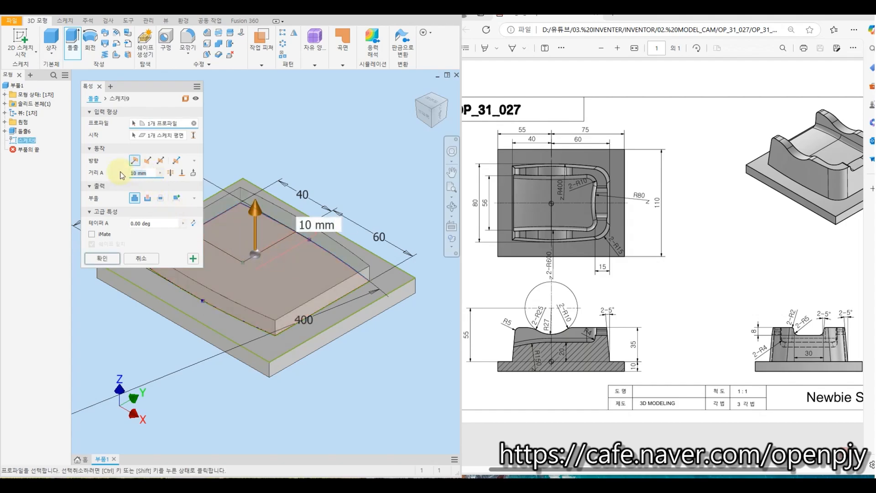
{"action": "type", "text": "35"}
{"action": "key", "text": "Return"}
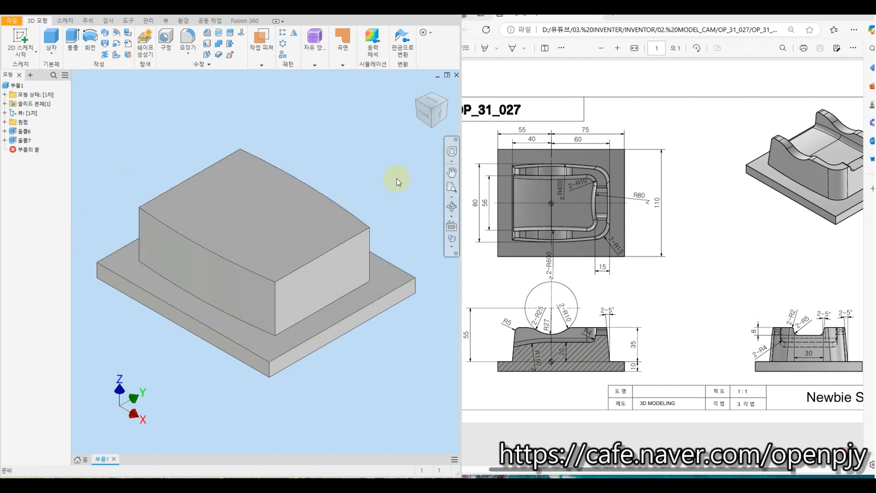
Step: Edit the boss extrusion and set its taper angle to -5 degrees so the sides narrow upward
{"action": "left_click", "coordinate": [440, 113]}
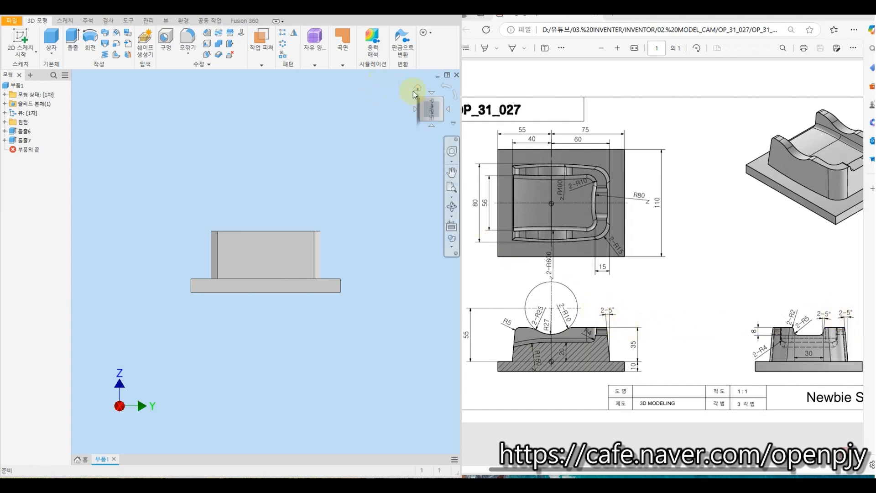
{"action": "left_click", "coordinate": [418, 88]}
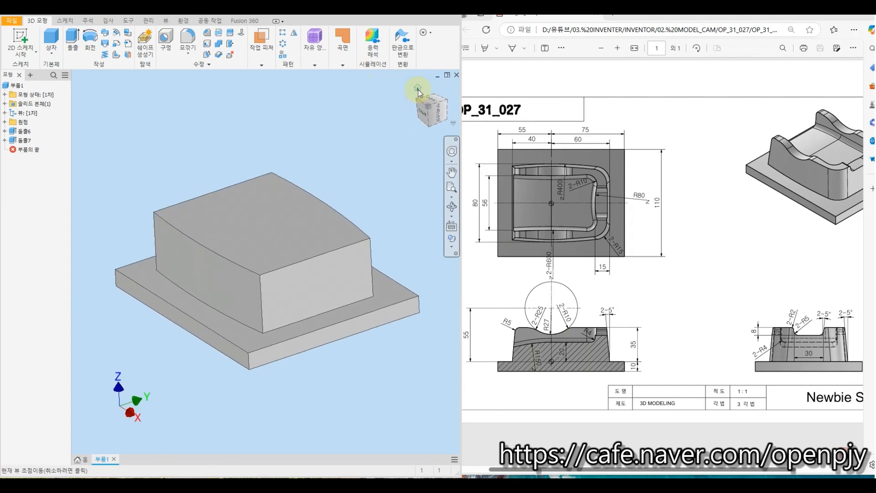
{"action": "left_click", "coordinate": [22, 141]}
{"action": "right_click", "coordinate": [23, 142]}
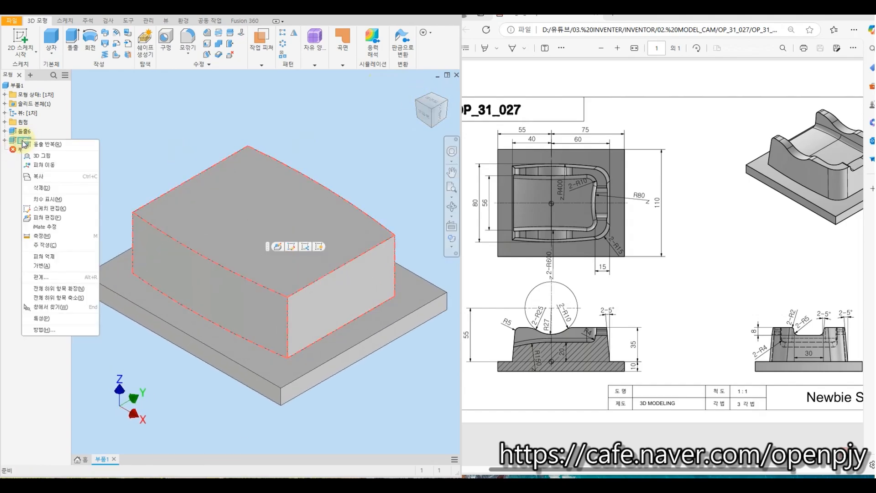
{"action": "left_click", "coordinate": [51, 219]}
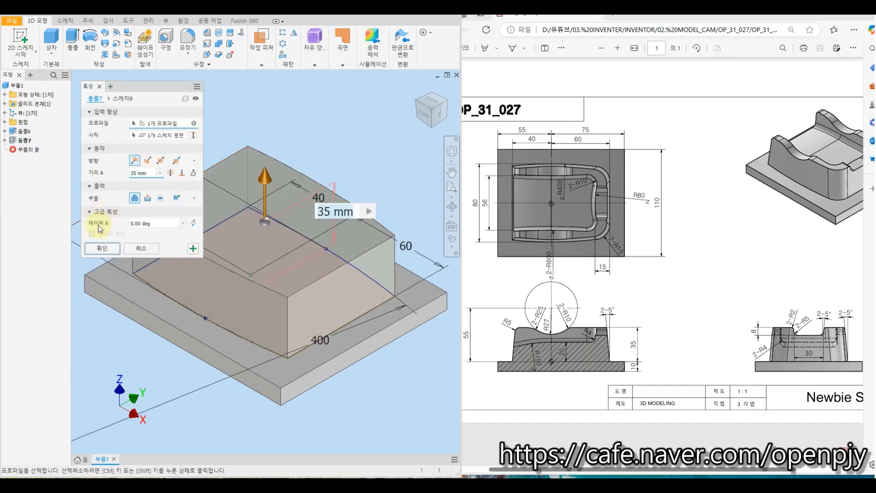
{"action": "left_click", "coordinate": [156, 223]}
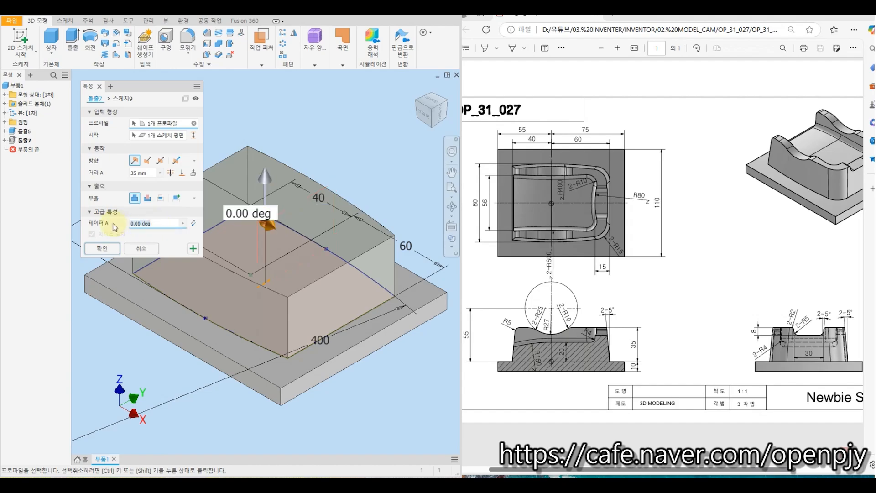
{"action": "type", "text": "5"}
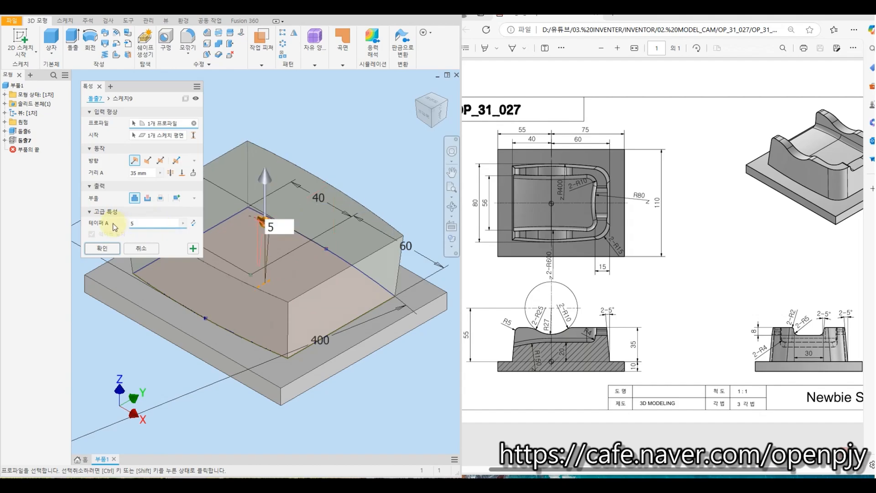
{"action": "left_click", "coordinate": [194, 223]}
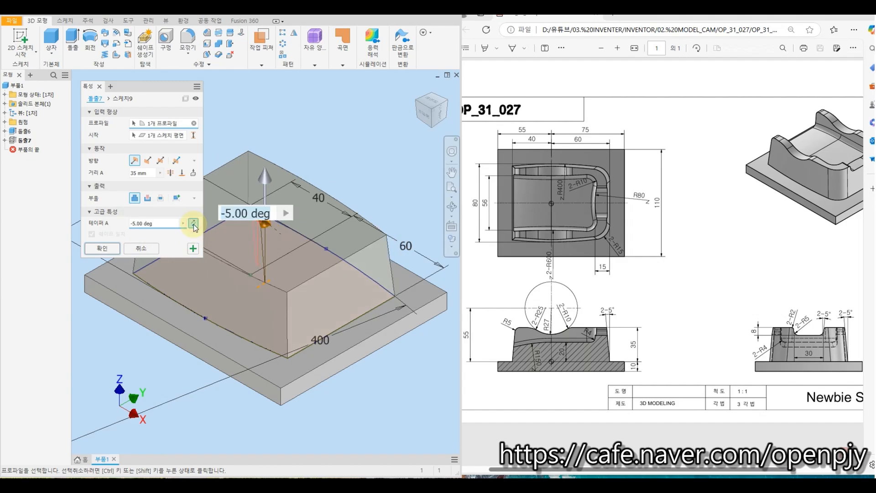
Step: Check the taper direction in a side view against the drawing and apply the extrusion with the -5 degree taper
{"action": "left_click", "coordinate": [452, 207]}
{"action": "left_click_drag", "start_coordinate": [417, 212], "coordinate": [387, 197]}
{"action": "left_click", "coordinate": [436, 112]}
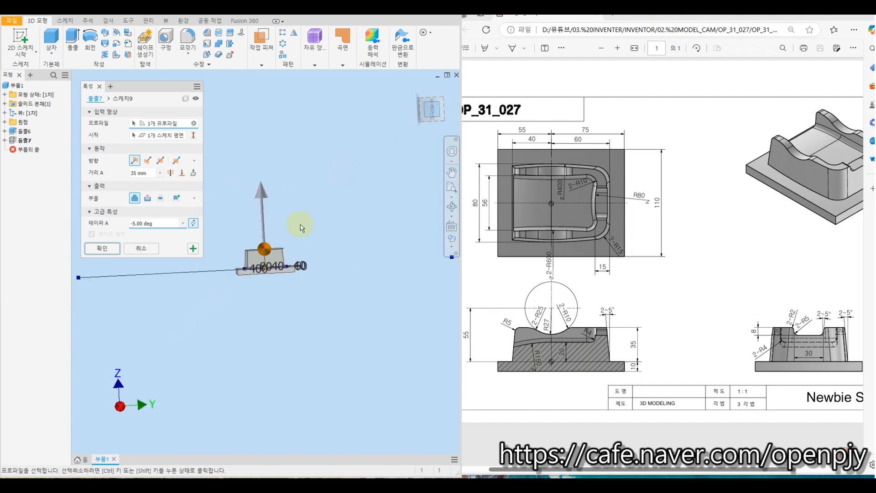
{"action": "scroll", "coordinate": [256, 263], "scroll_direction": "down", "scroll_amount": 3}
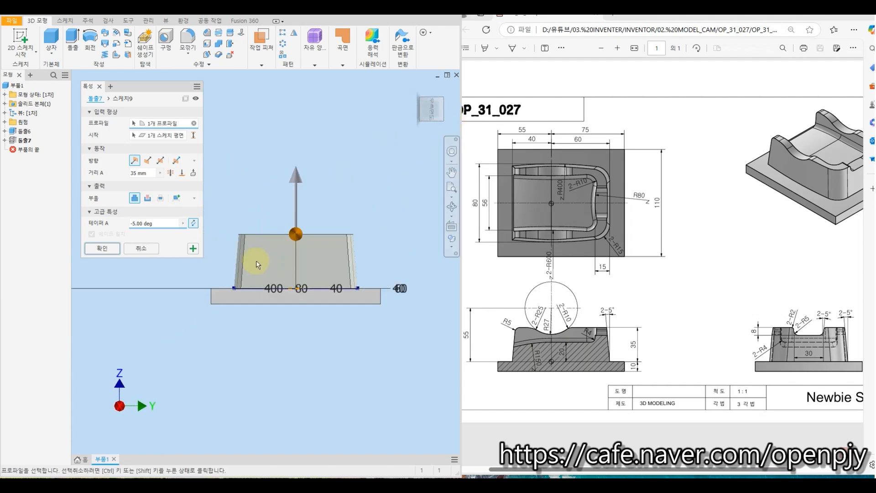
{"action": "left_click", "coordinate": [194, 223]}
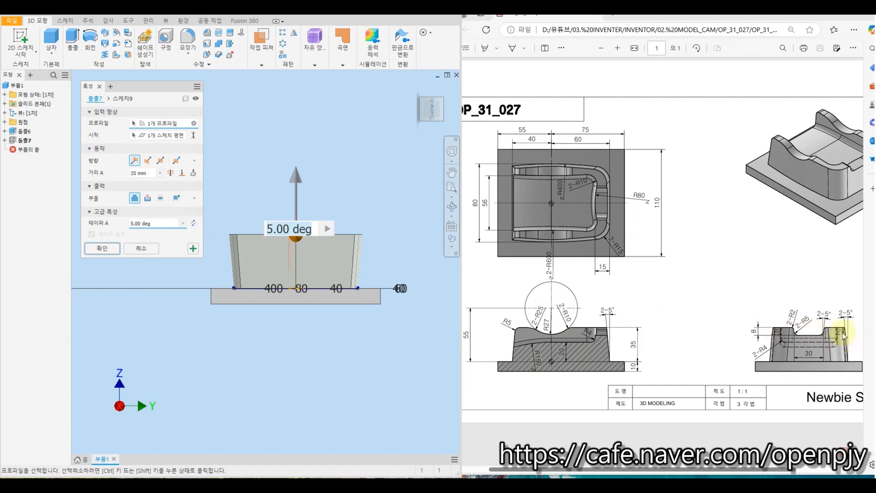
{"action": "left_click", "coordinate": [194, 223]}
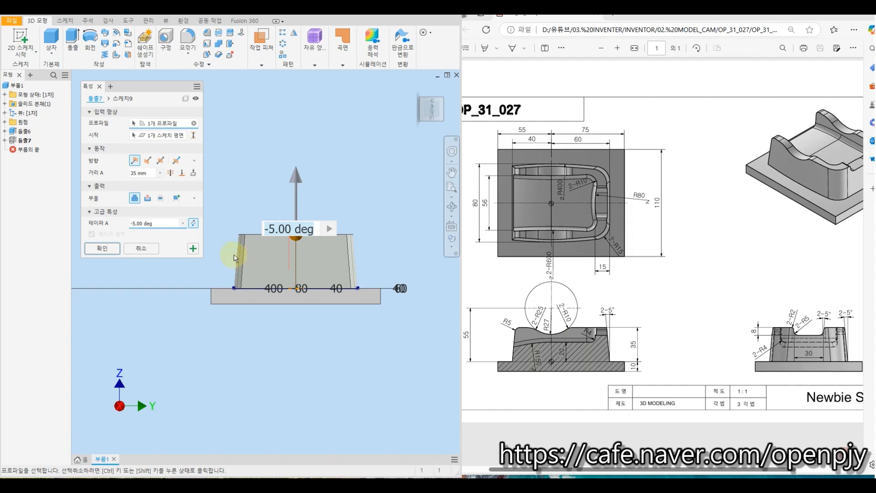
{"action": "left_click", "coordinate": [103, 249]}
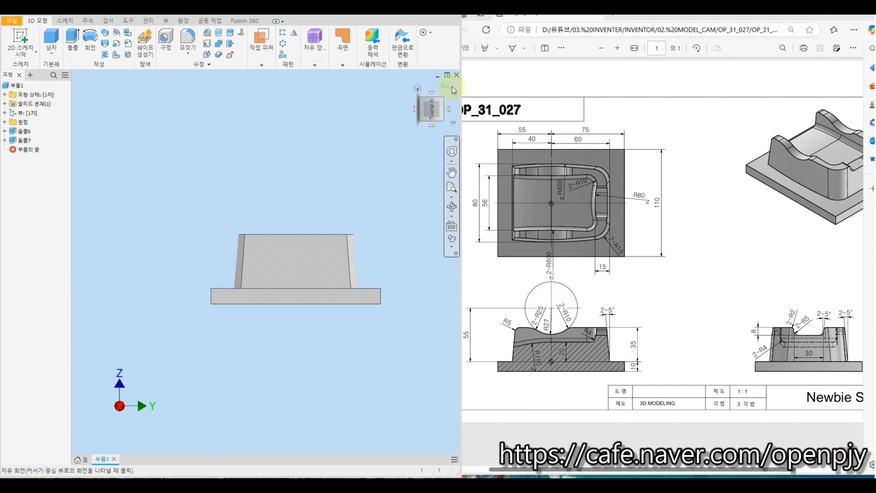
Step: Start a new sketch on the XZ origin plane
{"action": "left_click", "coordinate": [416, 88]}
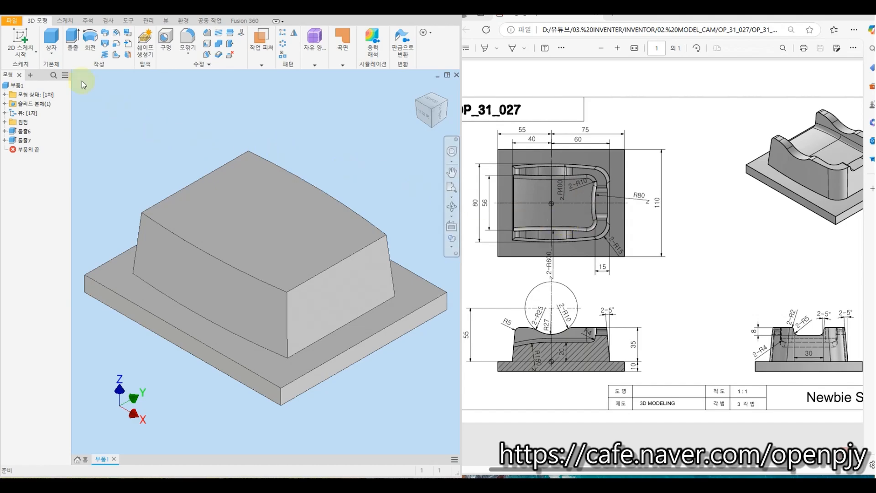
{"action": "left_click", "coordinate": [5, 122]}
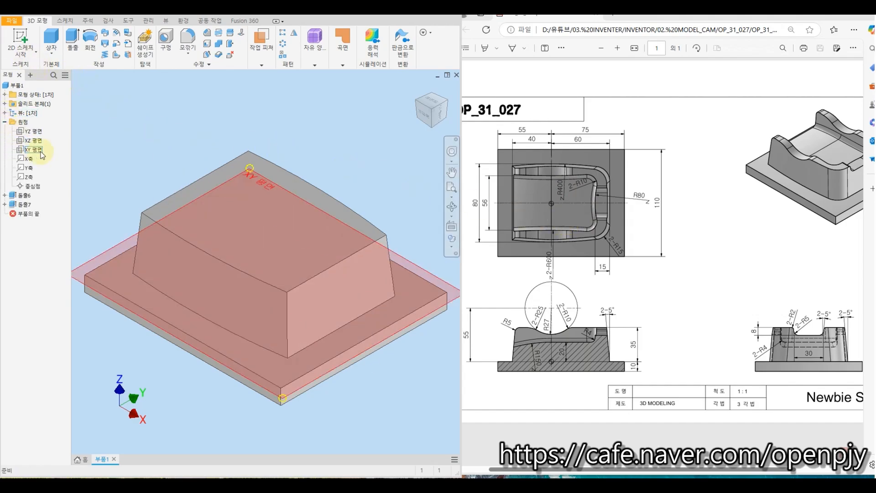
{"action": "left_click", "coordinate": [32, 141]}
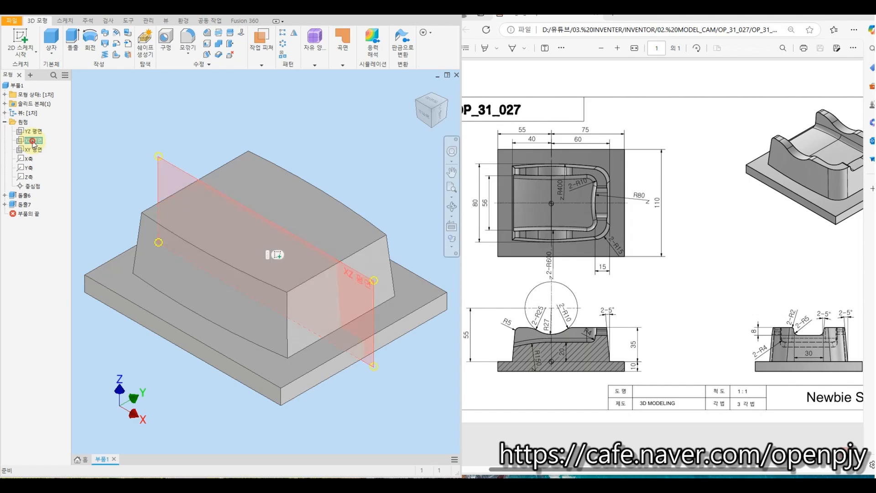
{"action": "right_click", "coordinate": [33, 143]}
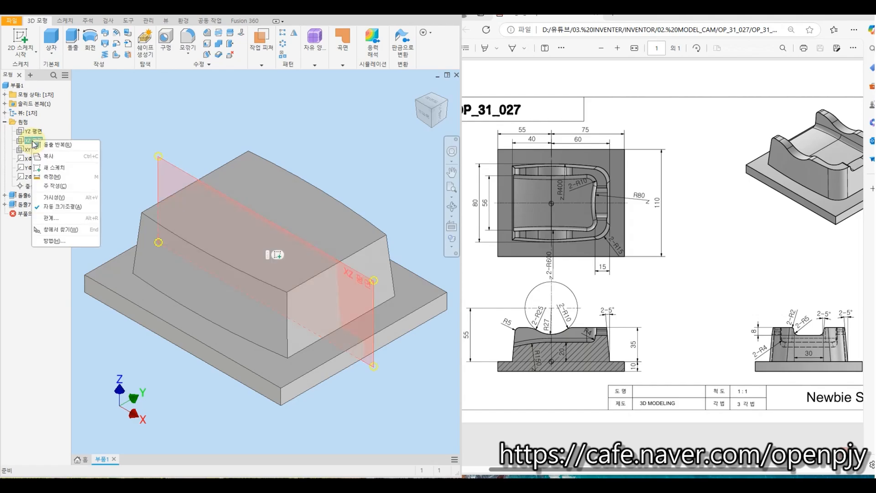
{"action": "left_click", "coordinate": [58, 167]}
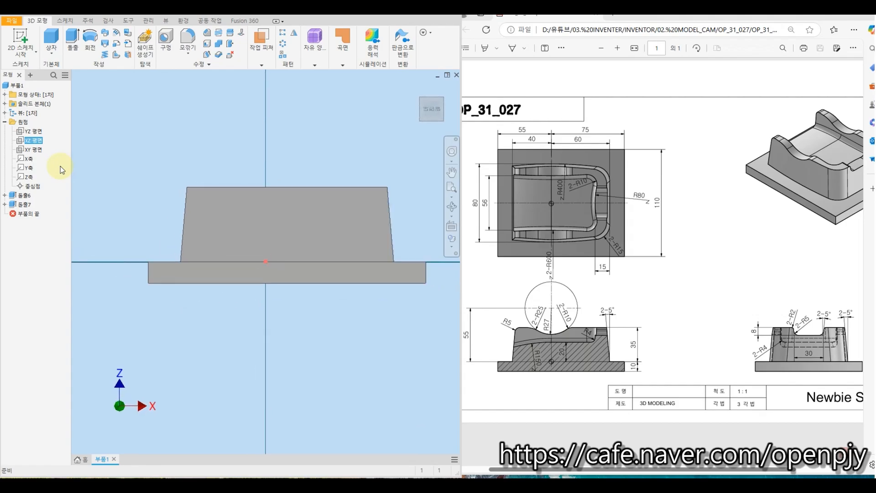
Step: Sketch a horizontal line about 53 mm long across the boss and a three-point arc curving down from its left end past the side
{"action": "left_click", "coordinate": [56, 38]}
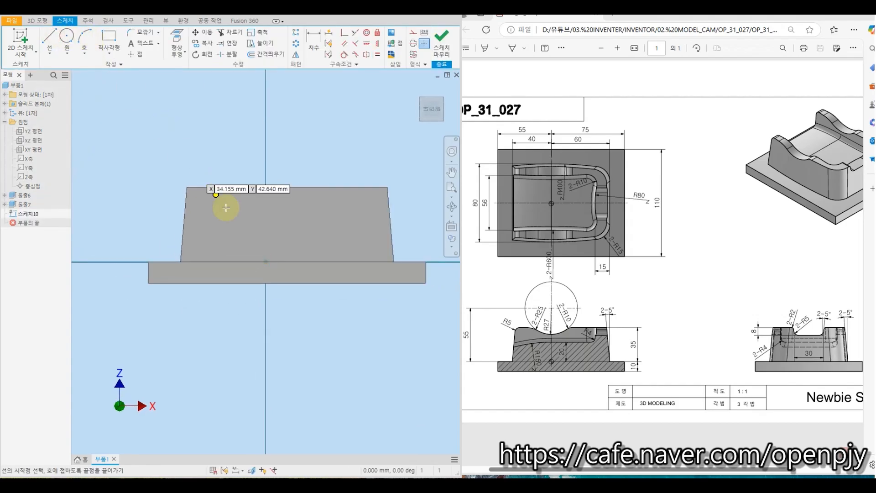
{"action": "left_click", "coordinate": [249, 226]}
{"action": "left_click", "coordinate": [361, 226]}
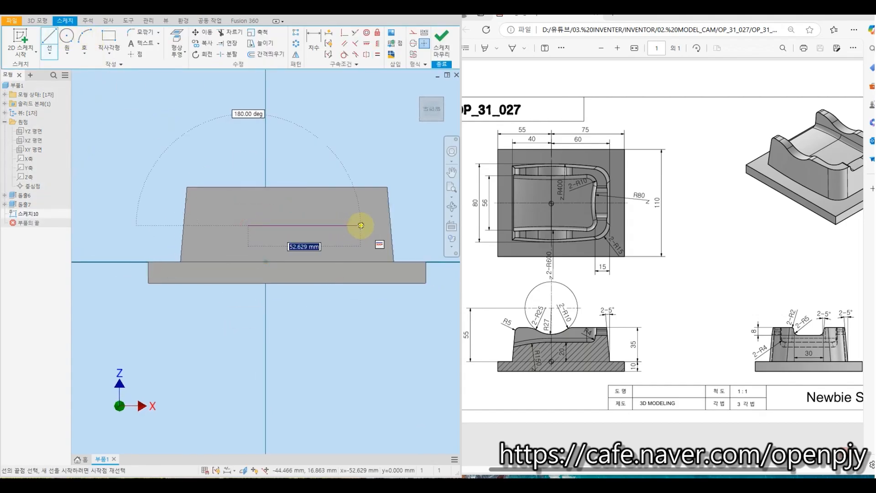
{"action": "left_click", "coordinate": [85, 40]}
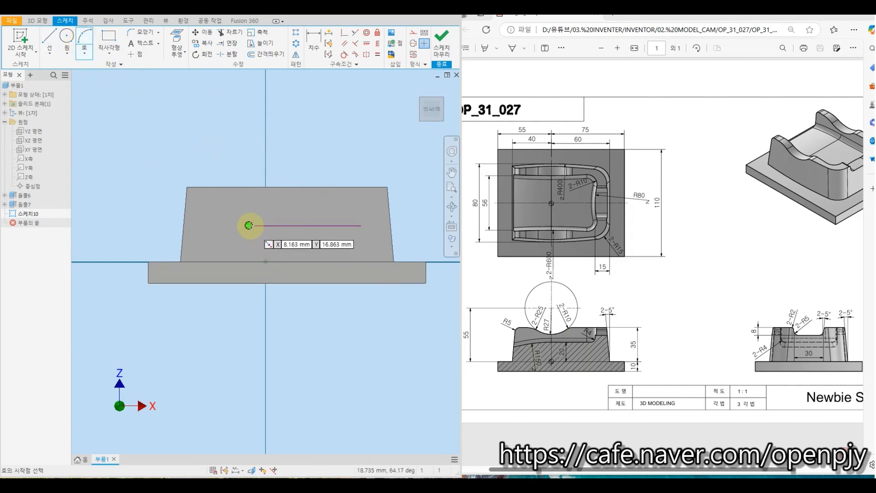
{"action": "left_click", "coordinate": [249, 225]}
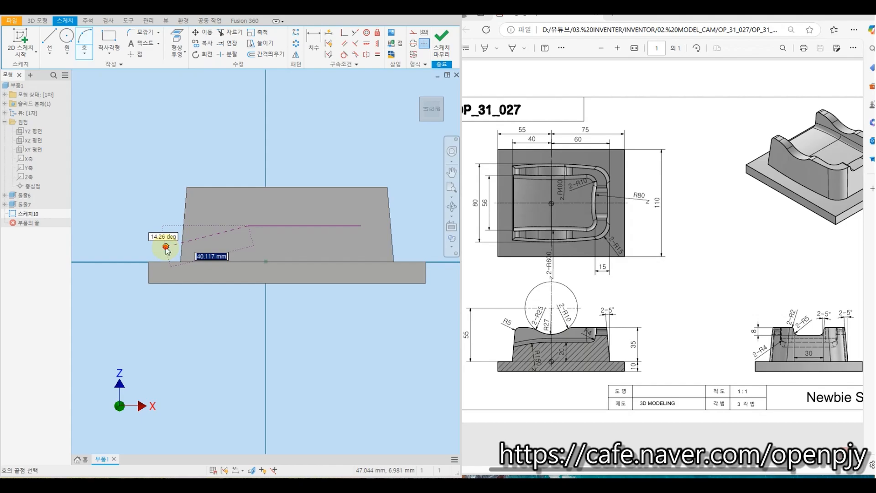
{"action": "left_click", "coordinate": [165, 247]}
{"action": "left_click", "coordinate": [211, 230]}
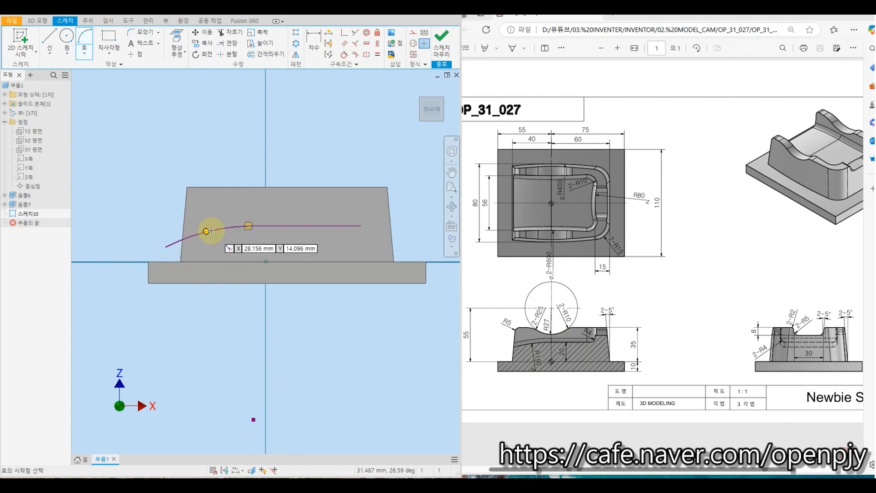
{"action": "key", "text": "Escape"}
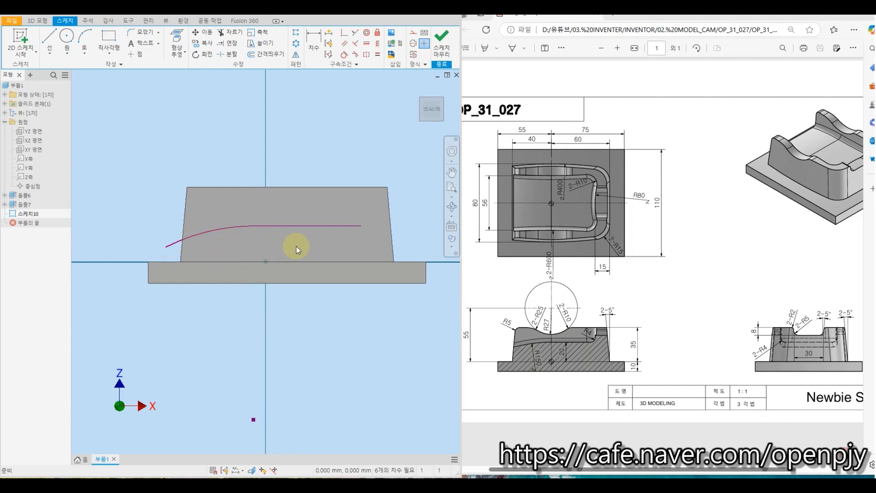
Step: Make the arc tangent to the horizontal line
{"action": "left_click", "coordinate": [345, 55]}
{"action": "left_click", "coordinate": [281, 226]}
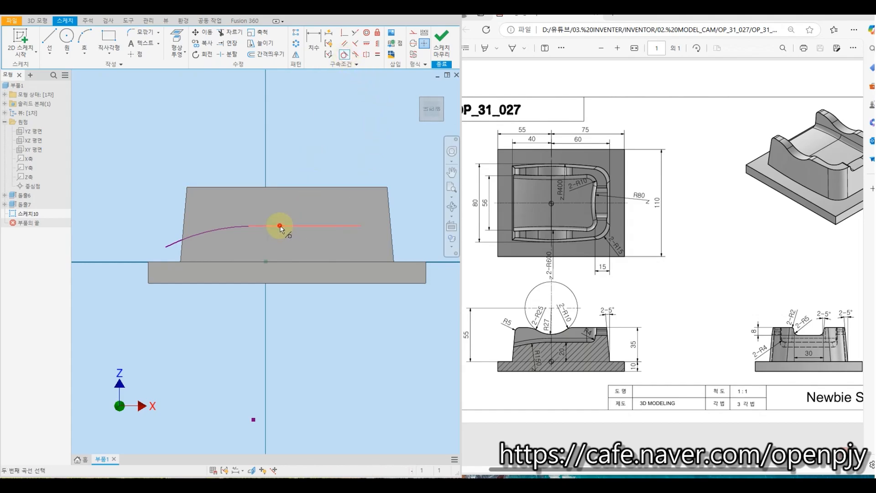
{"action": "left_click", "coordinate": [235, 228]}
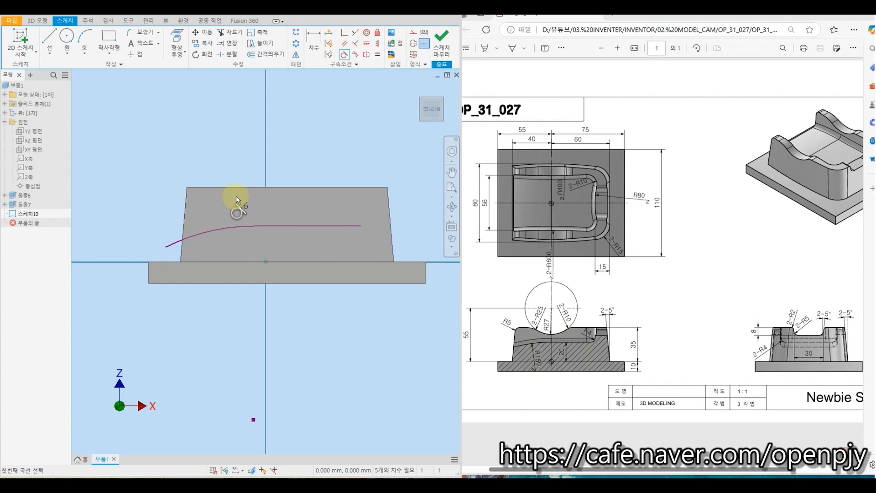
{"action": "key", "text": "Escape"}
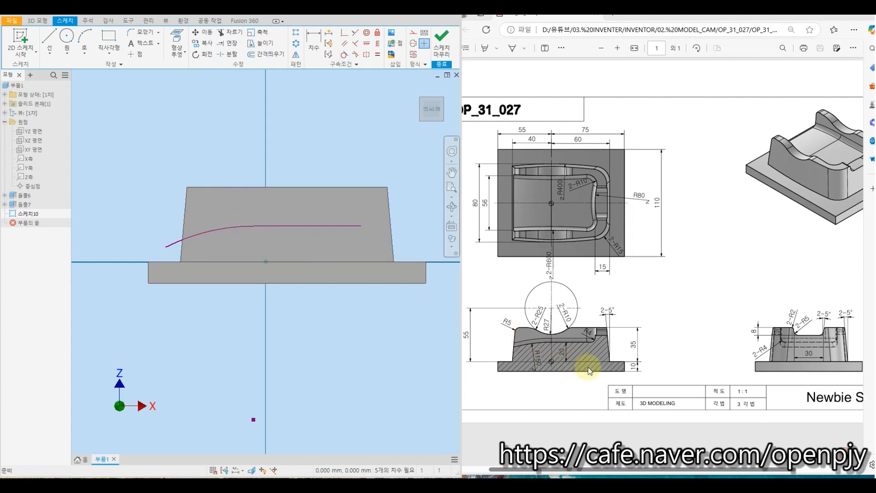
Step: Dimension the line 20 mm above the base plate's top edge and stretch its free end beyond the boss's right side
{"action": "left_click", "coordinate": [314, 40]}
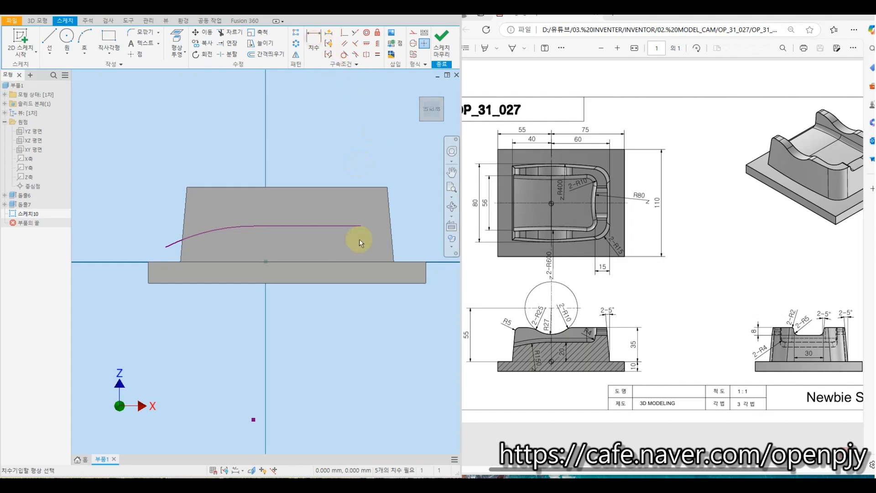
{"action": "left_click", "coordinate": [330, 264]}
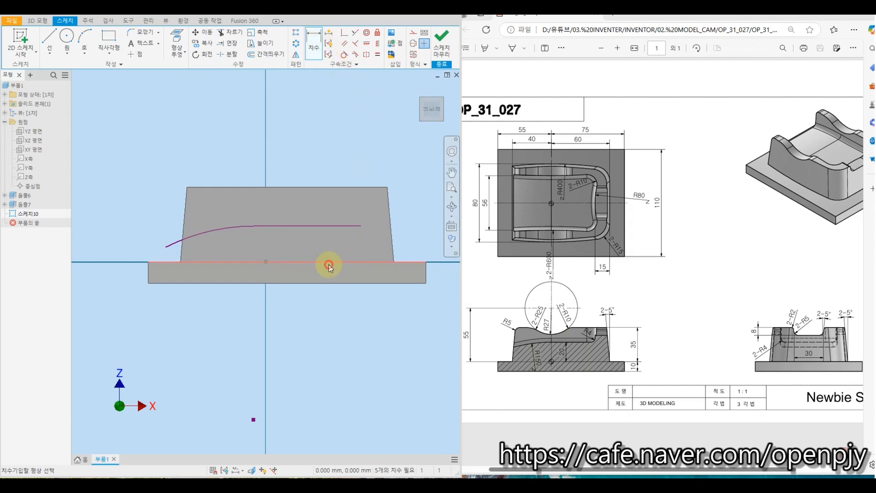
{"action": "left_click", "coordinate": [334, 226]}
{"action": "left_click", "coordinate": [374, 247]}
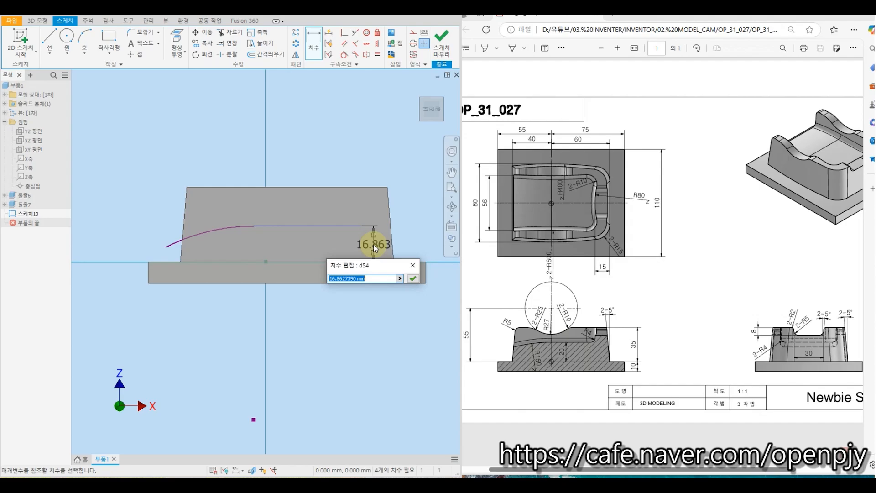
{"action": "type", "text": "20"}
{"action": "key", "text": "Return"}
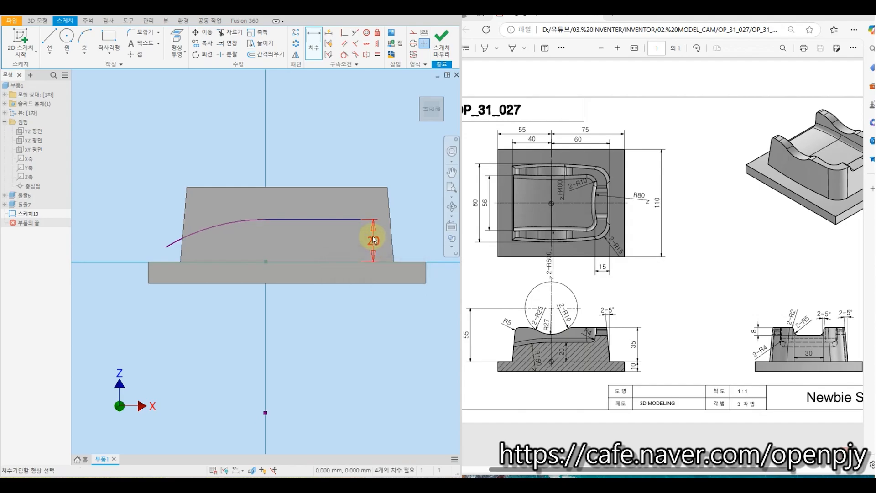
{"action": "key", "text": "Escape"}
{"action": "left_click_drag", "start_coordinate": [359, 220], "coordinate": [416, 220]}
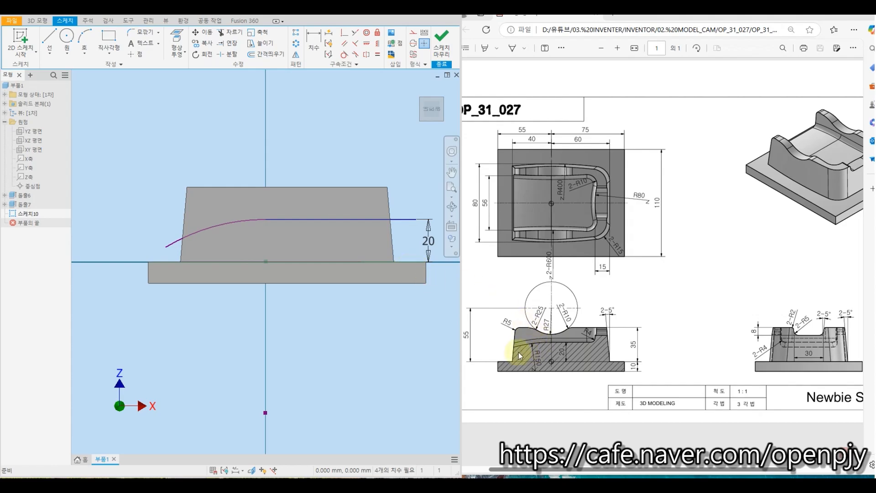
Step: Set the arc's radius to 150 mm
{"action": "left_click", "coordinate": [313, 41]}
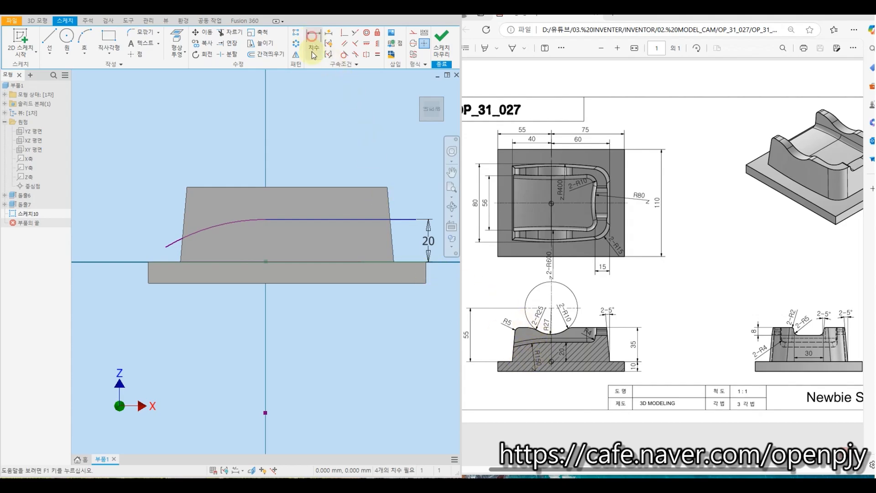
{"action": "left_click", "coordinate": [232, 222]}
{"action": "left_click", "coordinate": [231, 234]}
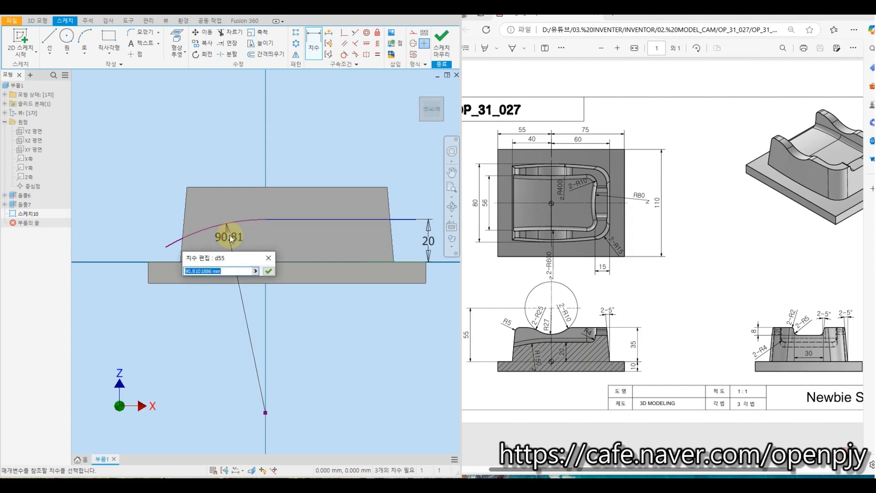
{"action": "type", "text": "150"}
{"action": "key", "text": "Return"}
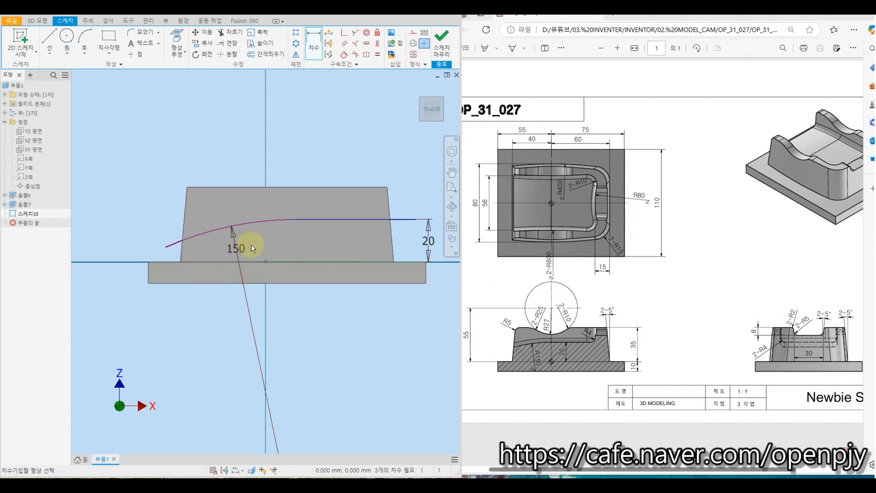
Step: Align the R150 arc's centre vertically with the sketch origin and finish the sketch
{"action": "left_click", "coordinate": [378, 44]}
{"action": "scroll", "coordinate": [364, 103], "scroll_direction": "down", "scroll_amount": 2}
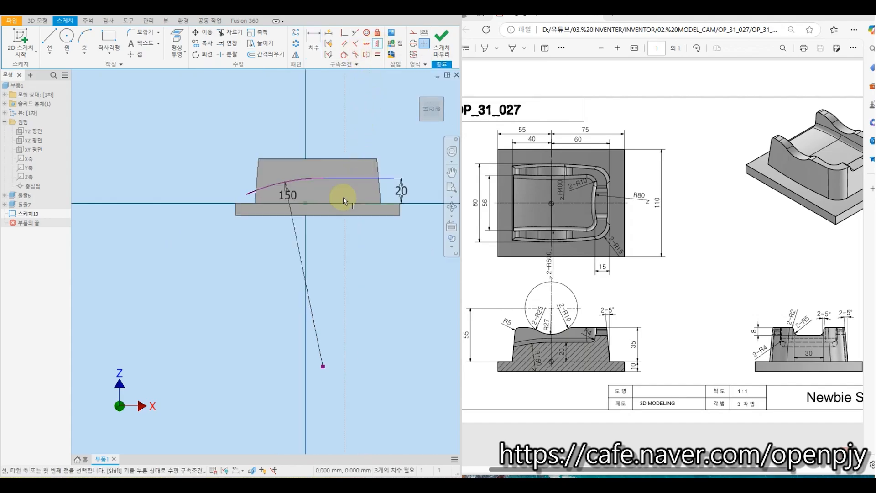
{"action": "left_click", "coordinate": [306, 203]}
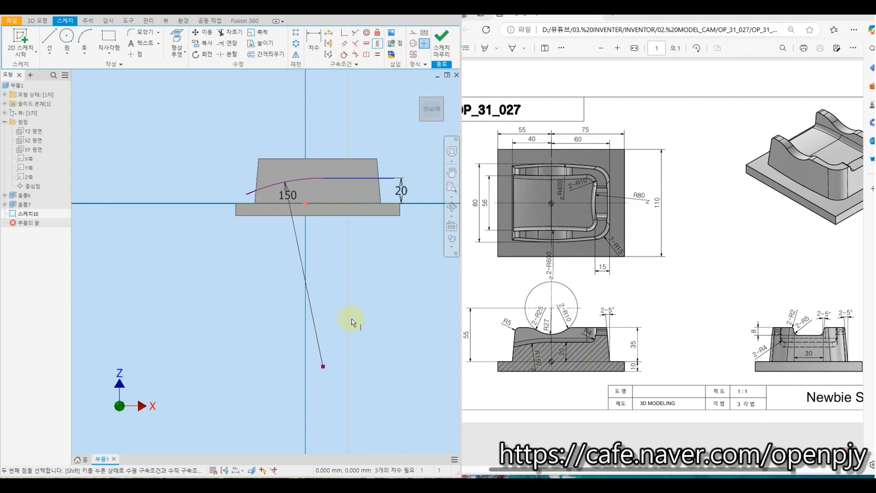
{"action": "left_click", "coordinate": [323, 366]}
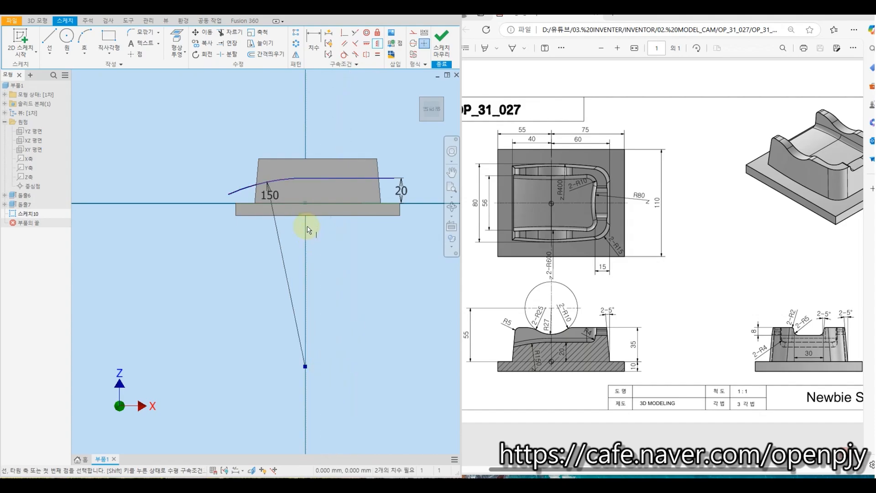
{"action": "key", "text": "Escape"}
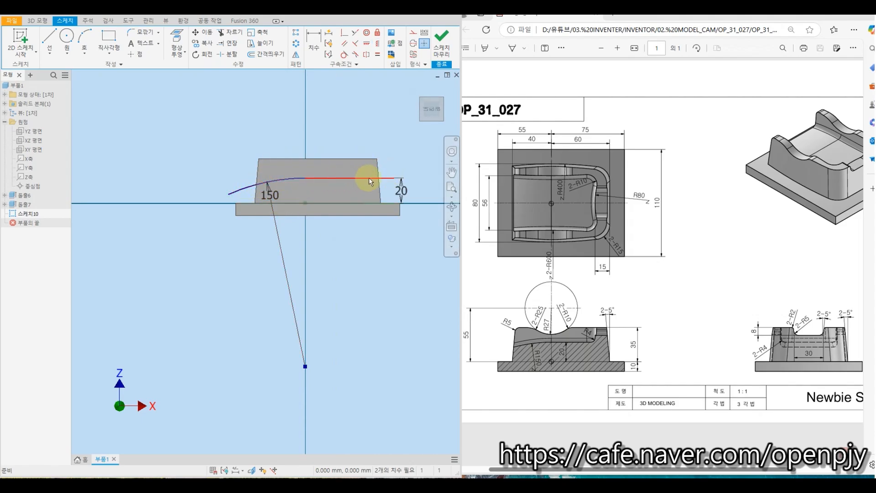
{"action": "left_click", "coordinate": [442, 46]}
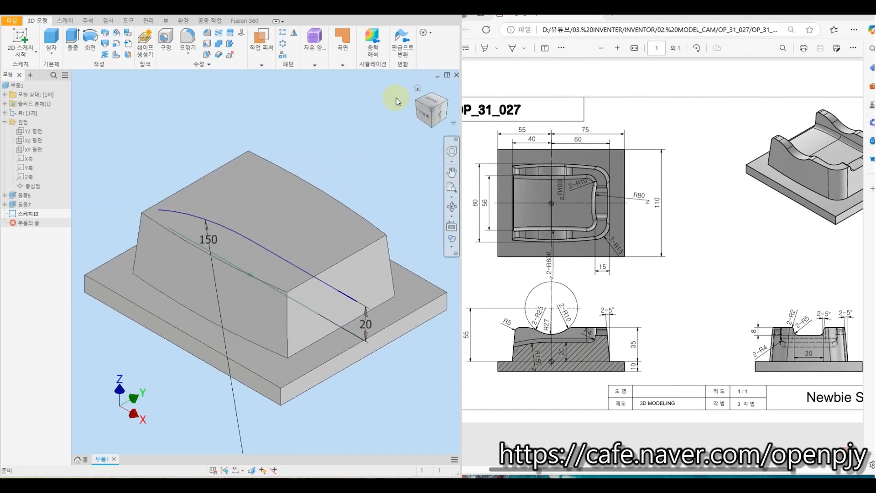
Step: Extrude the line-and-arc profile as a surface, symmetrically about the sketch plane, to a total width of about 112 mm
{"action": "left_click", "coordinate": [73, 36]}
{"action": "left_click", "coordinate": [187, 99]}
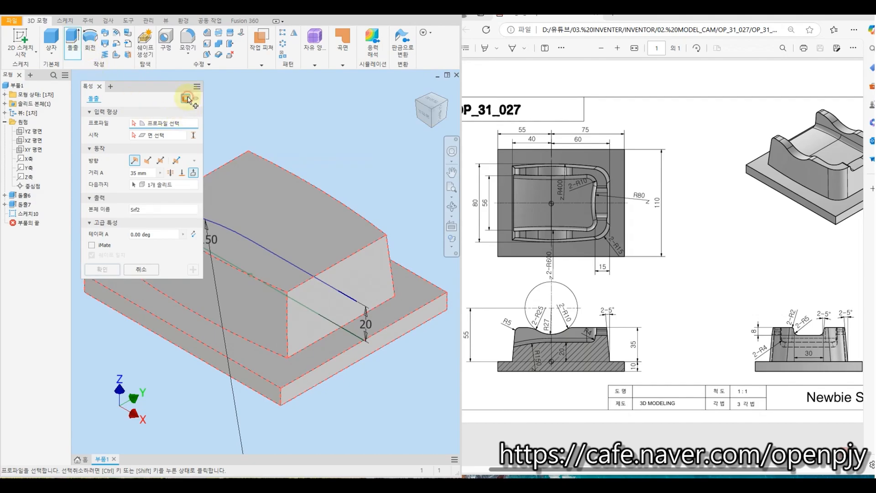
{"action": "scroll", "coordinate": [232, 113], "scroll_direction": "down", "scroll_amount": 3}
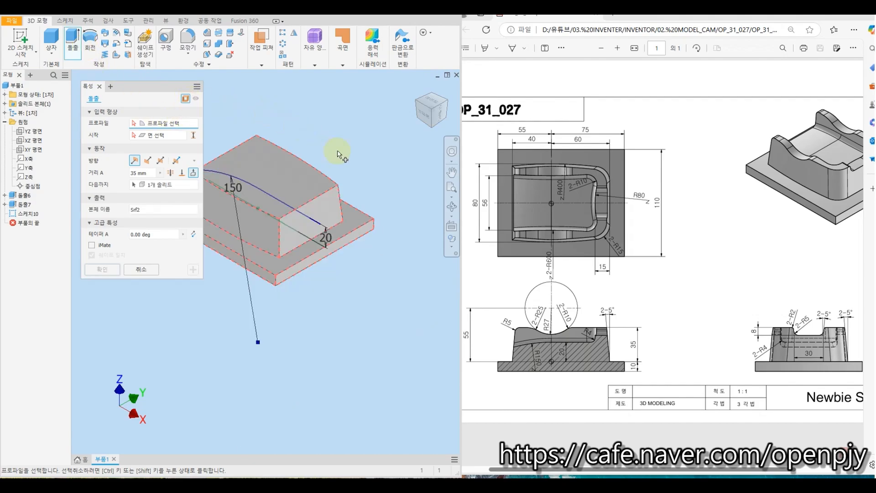
{"action": "middle_click_drag", "start_coordinate": [340, 147], "coordinate": [376, 147]}
{"action": "left_click", "coordinate": [292, 185]}
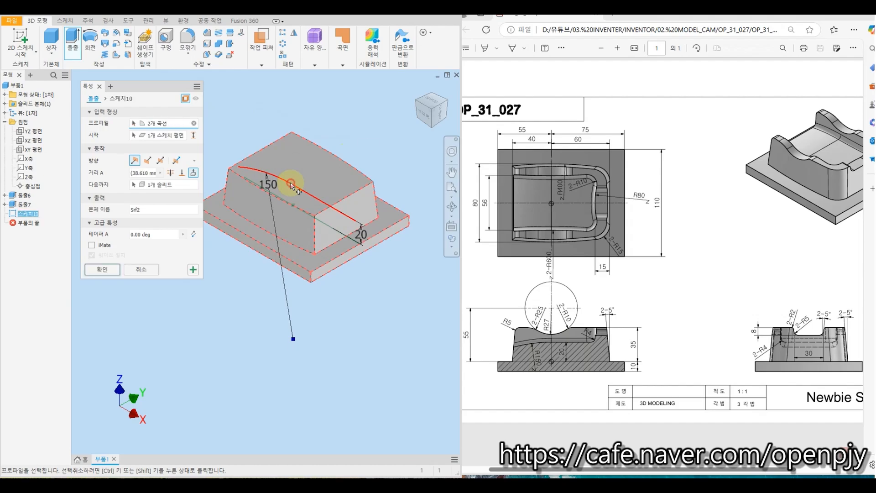
{"action": "left_click", "coordinate": [161, 160]}
{"action": "left_click_drag", "start_coordinate": [348, 162], "coordinate": [389, 137]}
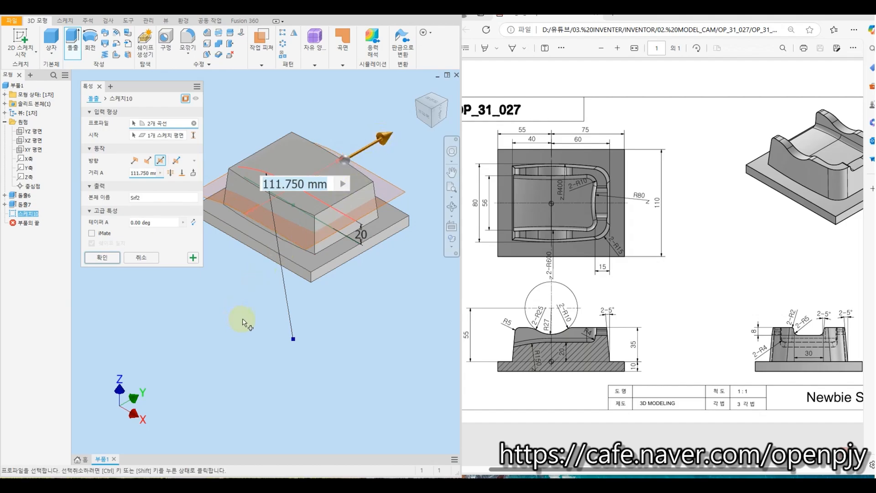
{"action": "left_click", "coordinate": [110, 258]}
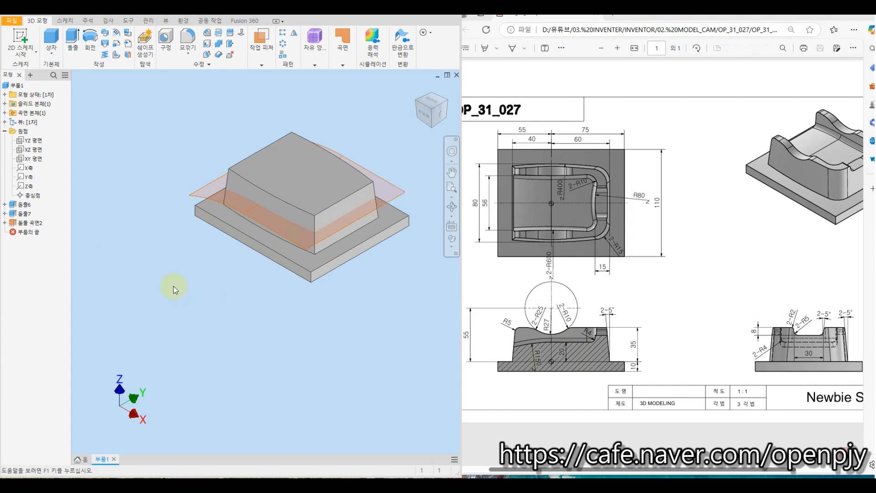
Step: Start a sketch on the boss's top face and draw two lengthwise three-point arcs bowing toward the centre, one above and one below the X axis
{"action": "middle_click_drag", "start_coordinate": [173, 286], "coordinate": [196, 303], "text": "shift"}
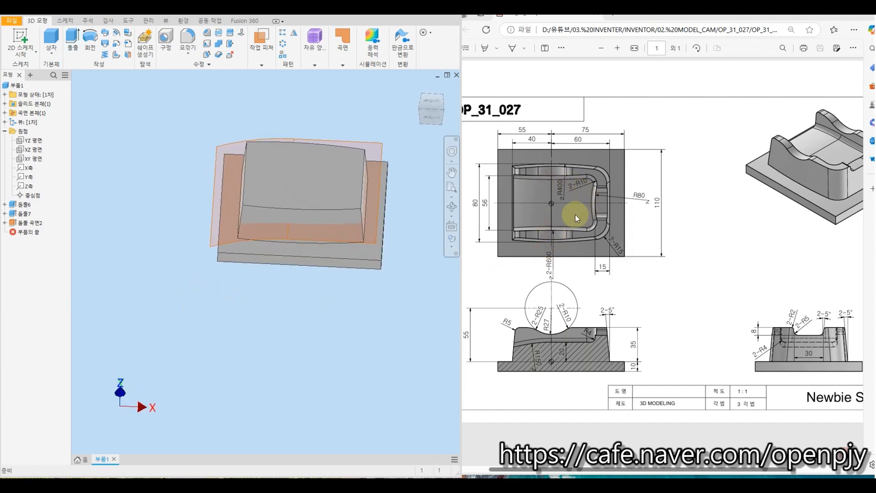
{"action": "left_click", "coordinate": [20, 43]}
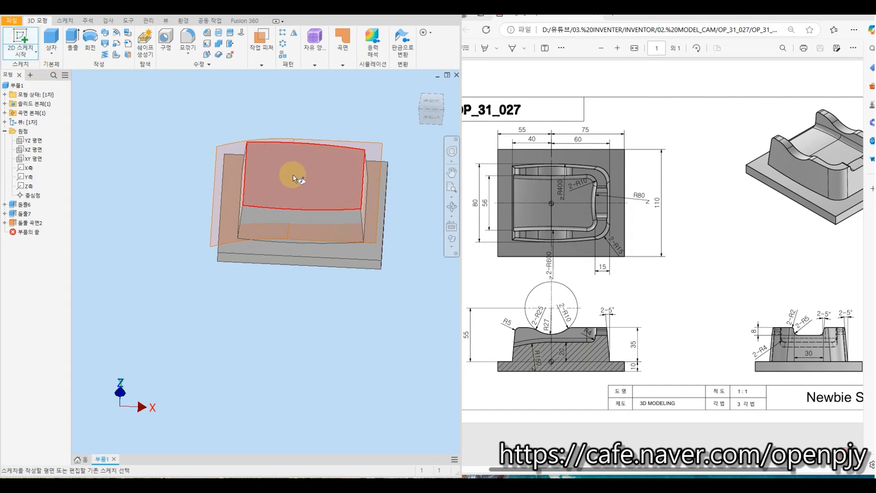
{"action": "left_click", "coordinate": [293, 176]}
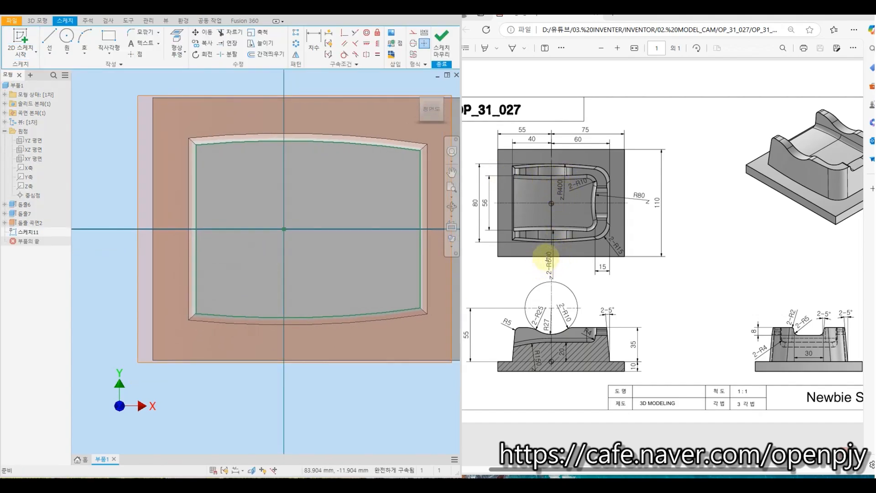
{"action": "left_click", "coordinate": [84, 37]}
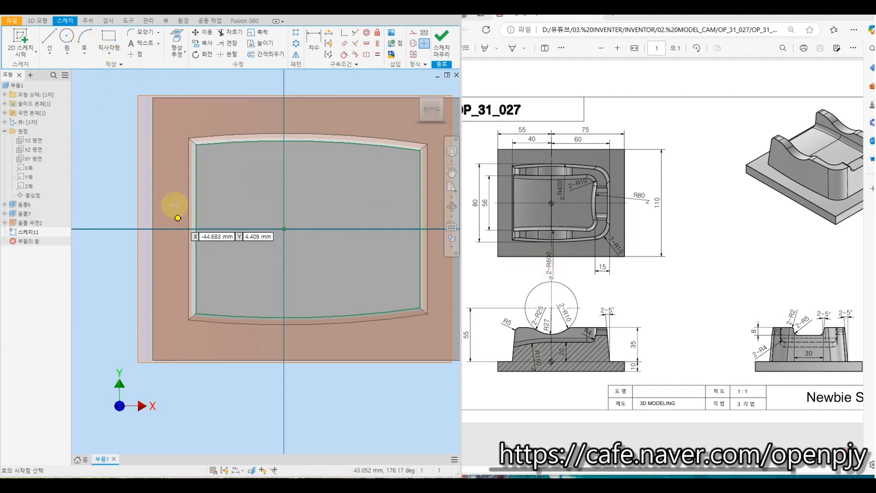
{"action": "left_click", "coordinate": [167, 173]}
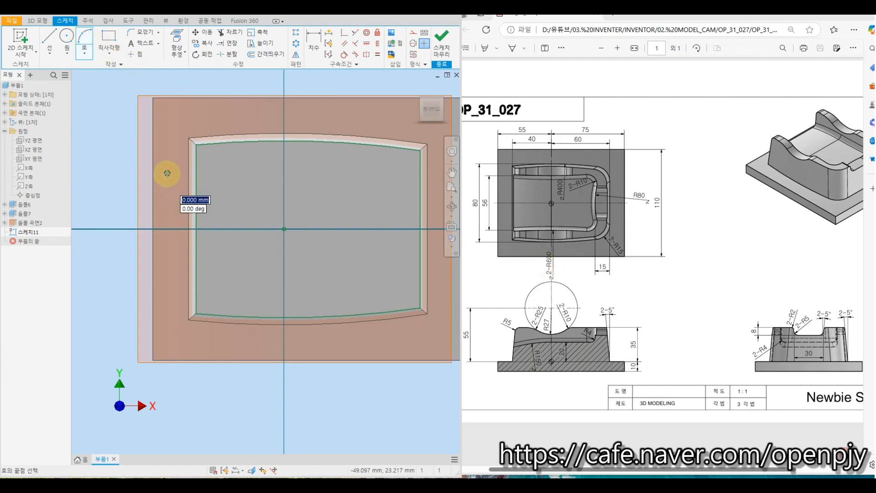
{"action": "left_click", "coordinate": [389, 168]}
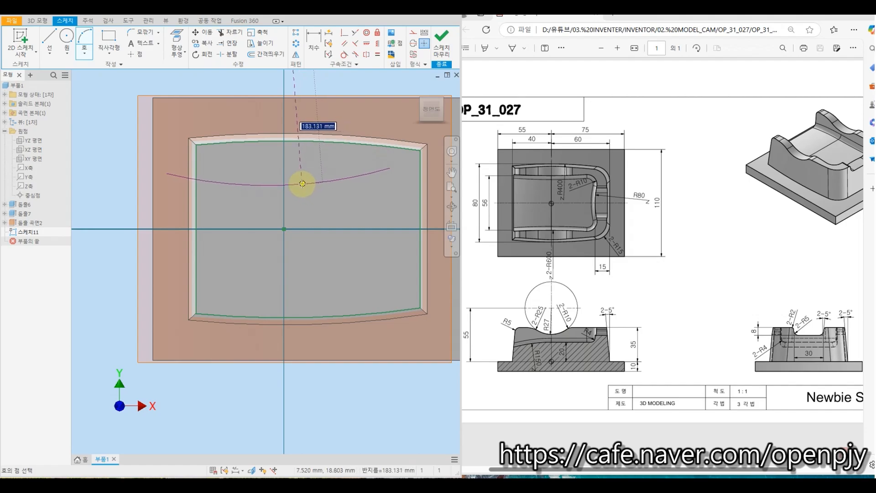
{"action": "left_click", "coordinate": [300, 182]}
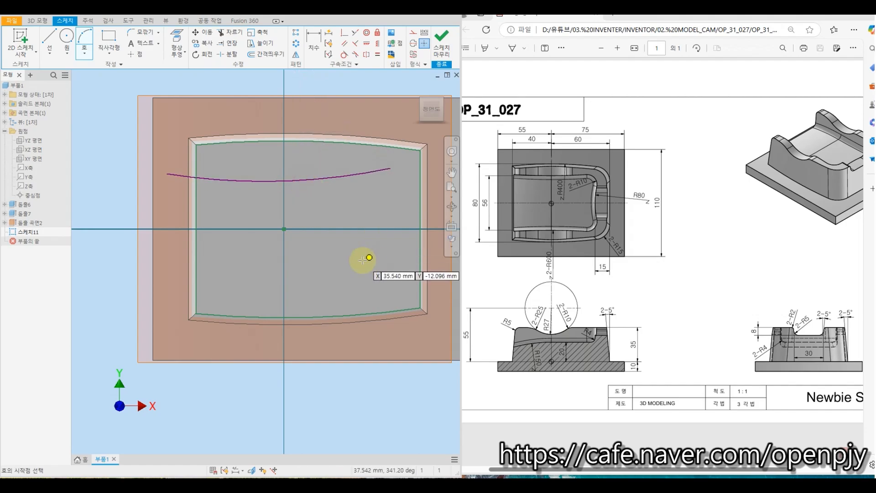
{"action": "left_click", "coordinate": [163, 296]}
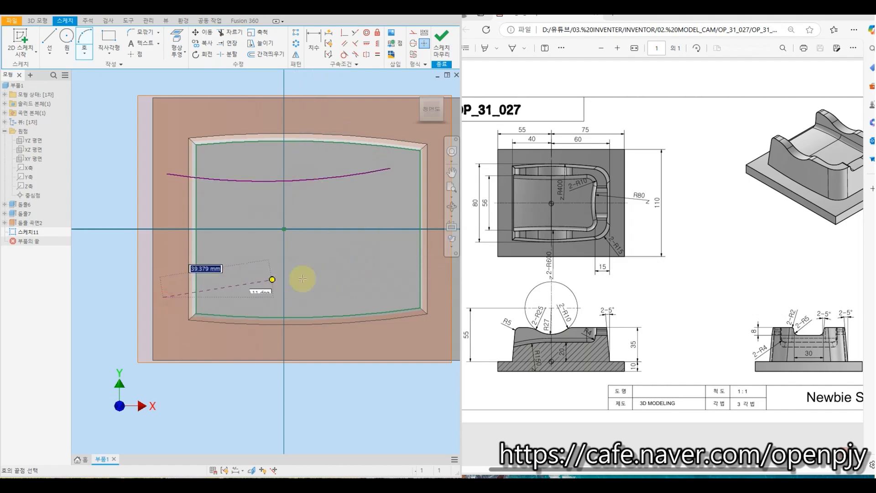
{"action": "left_click", "coordinate": [396, 290]}
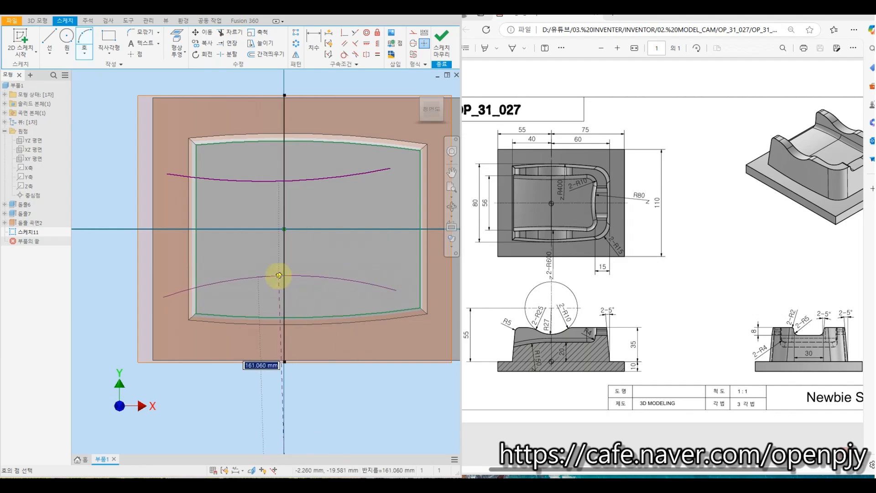
{"action": "left_click", "coordinate": [279, 276]}
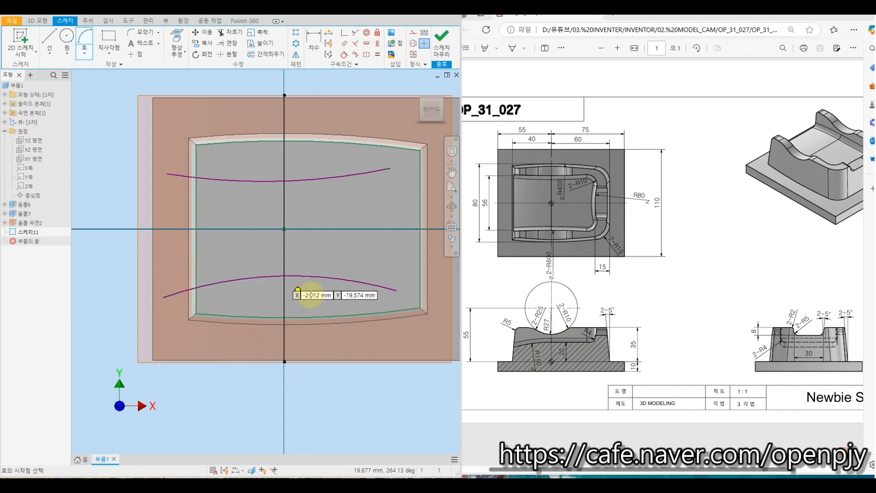
Step: Connect the +X ends of the two lengthwise arcs with an inward-bowing three-point arc spanning about 51 mm
{"action": "left_click", "coordinate": [391, 168]}
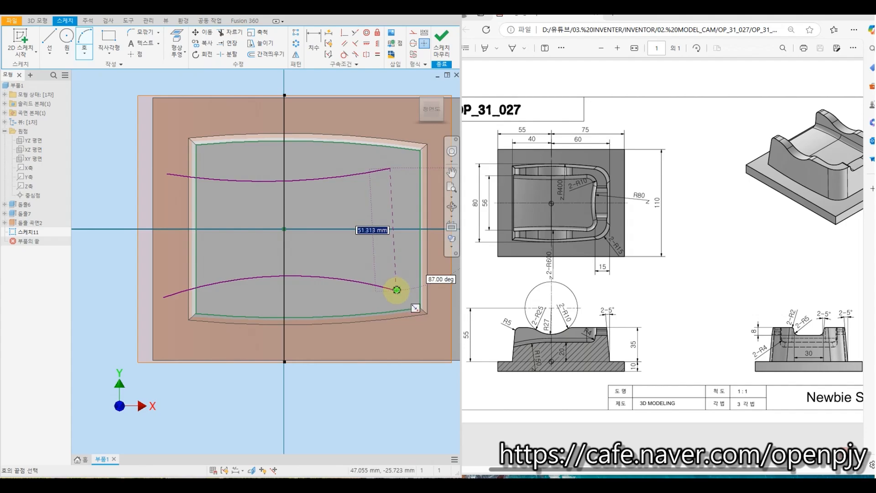
{"action": "left_click", "coordinate": [397, 289]}
{"action": "left_click", "coordinate": [372, 246]}
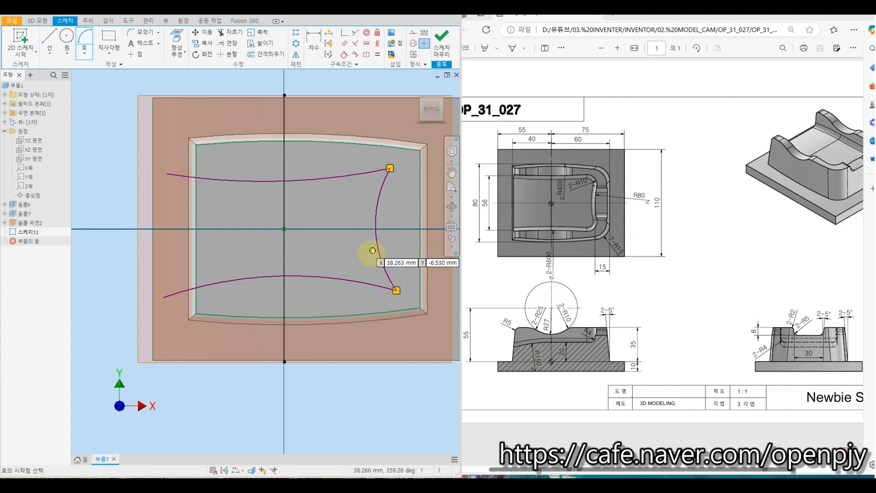
{"action": "key", "text": "Escape"}
Step: Align the connecting end arc's centre horizontally with the sketch origin
{"action": "scroll", "coordinate": [391, 287], "scroll_direction": "down", "scroll_amount": 3}
{"action": "middle_click_drag", "start_coordinate": [411, 313], "coordinate": [364, 307]}
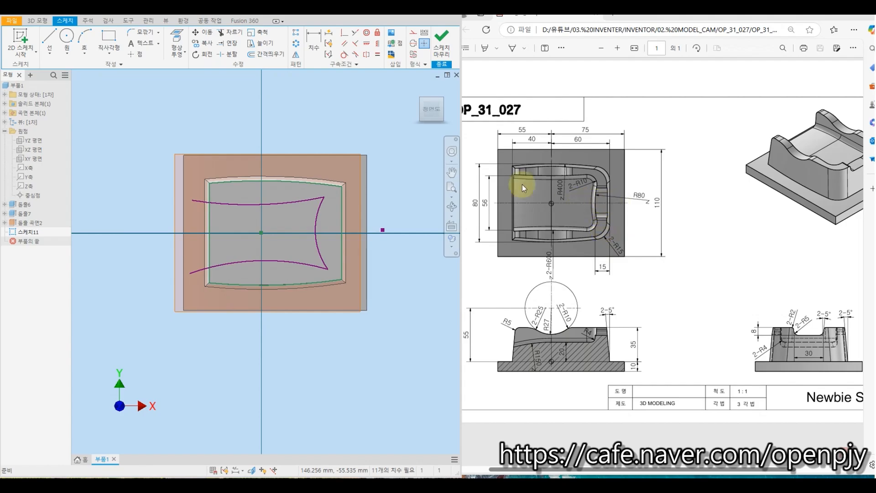
{"action": "left_click", "coordinate": [367, 48]}
{"action": "left_click", "coordinate": [262, 233]}
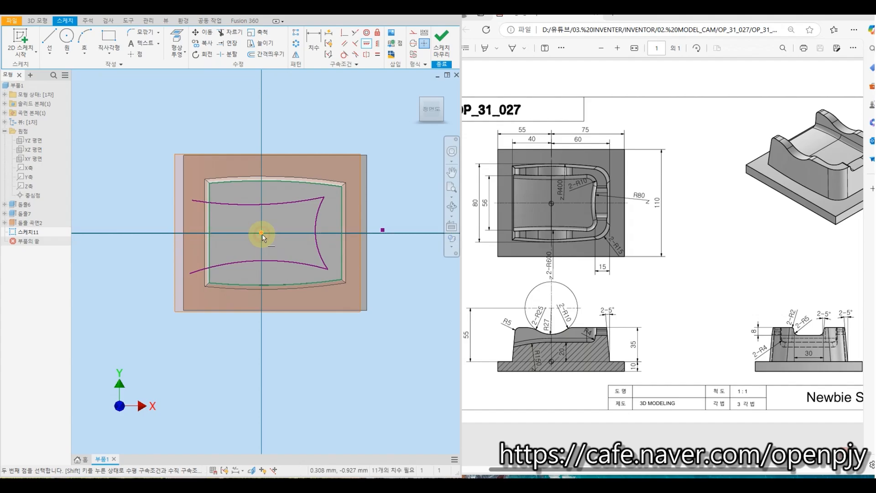
{"action": "left_click", "coordinate": [385, 232]}
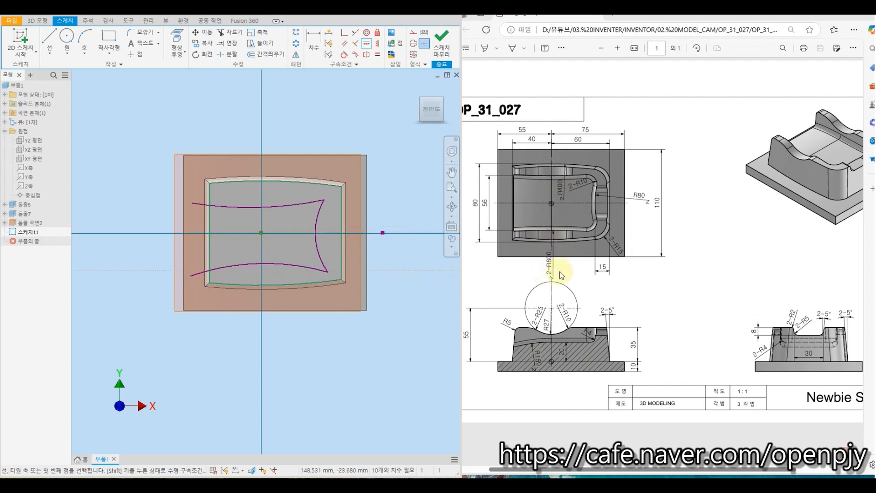
Step: Align the centres of both lengthwise arcs vertically with the sketch origin
{"action": "left_click", "coordinate": [378, 44]}
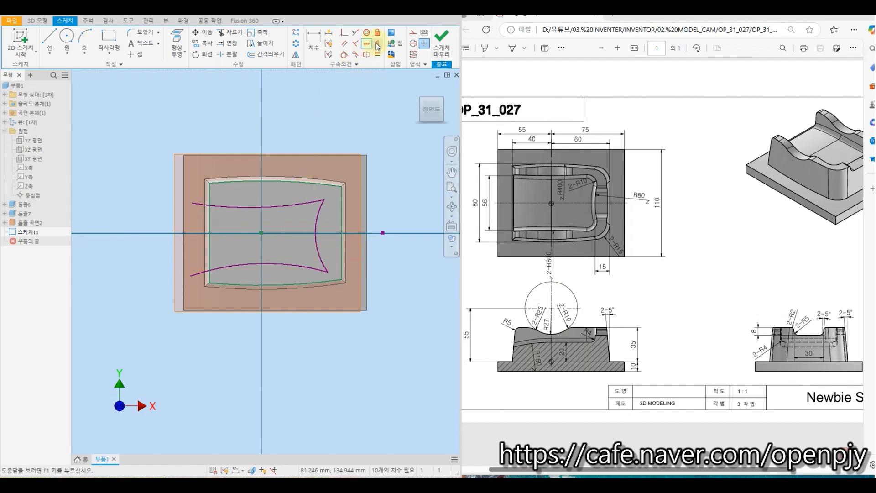
{"action": "left_click", "coordinate": [259, 232]}
{"action": "scroll", "coordinate": [266, 234], "scroll_direction": "down", "scroll_amount": 2}
{"action": "left_click", "coordinate": [265, 386]}
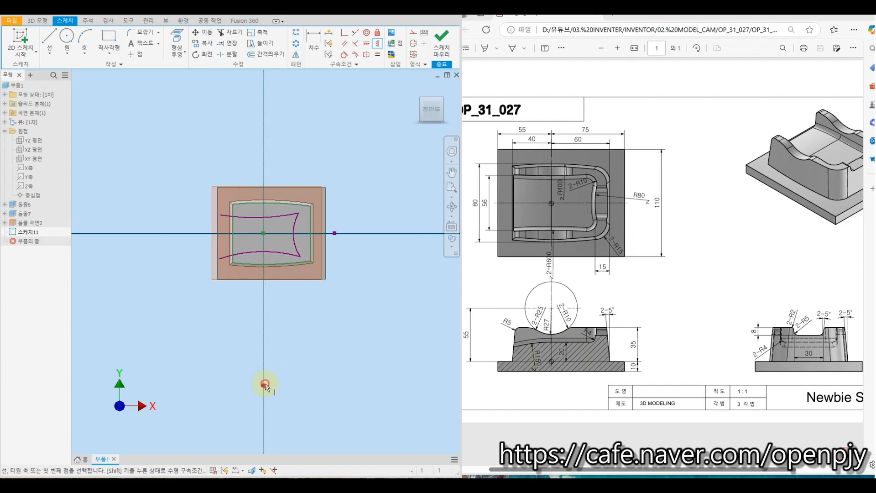
{"action": "left_click", "coordinate": [264, 234]}
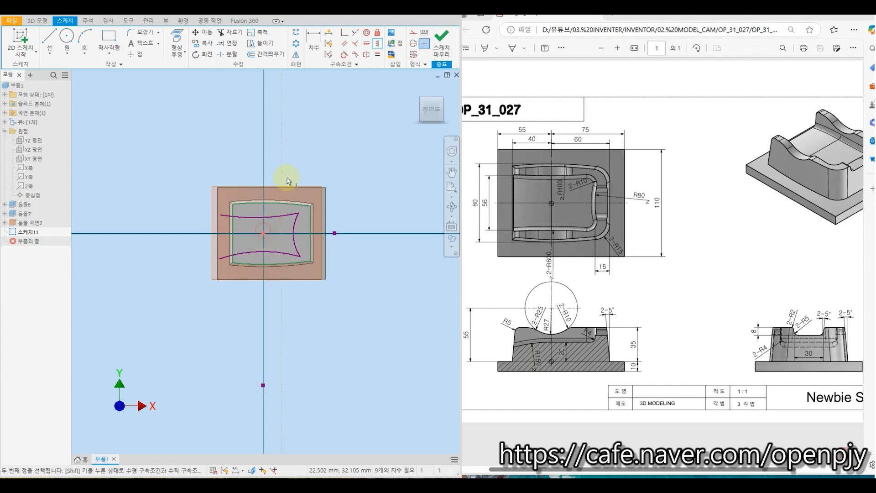
{"action": "middle_click_drag", "start_coordinate": [288, 149], "coordinate": [304, 219]}
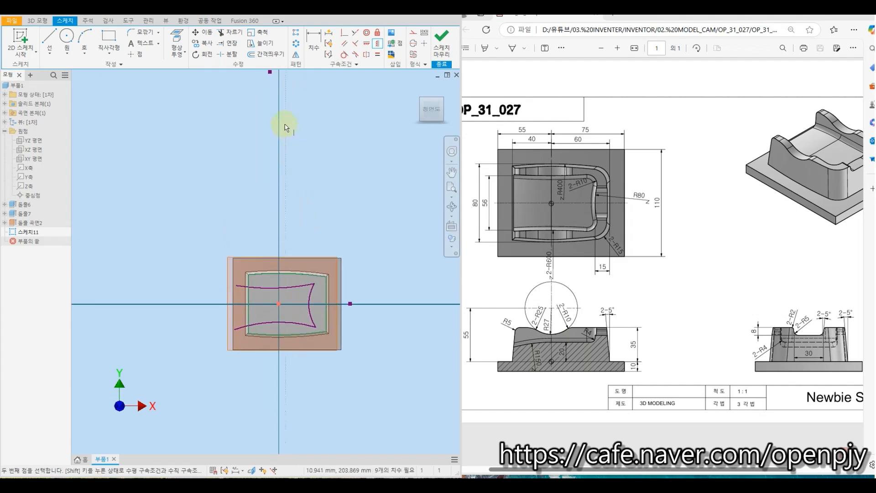
{"action": "left_click", "coordinate": [271, 73]}
{"action": "scroll", "coordinate": [295, 329], "scroll_direction": "up", "scroll_amount": 3}
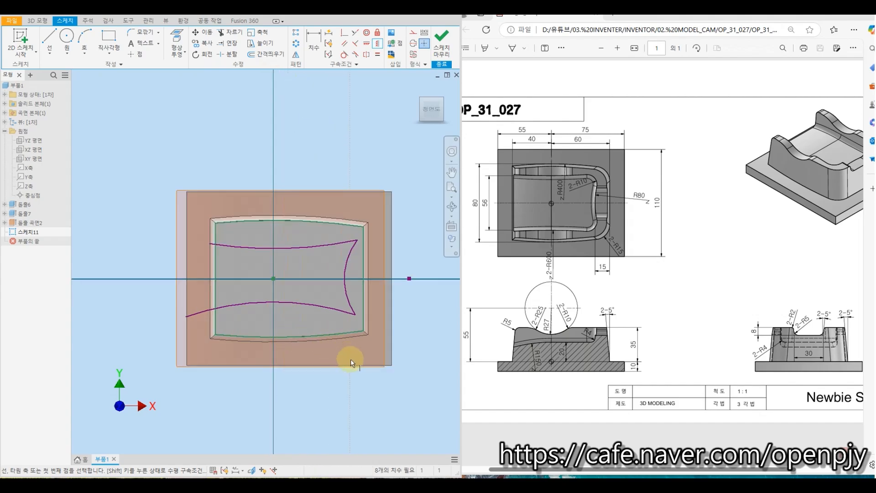
Step: Dimension the vertical distance between the midpoints of the two lengthwise arcs as 56 mm
{"action": "left_click", "coordinate": [313, 46]}
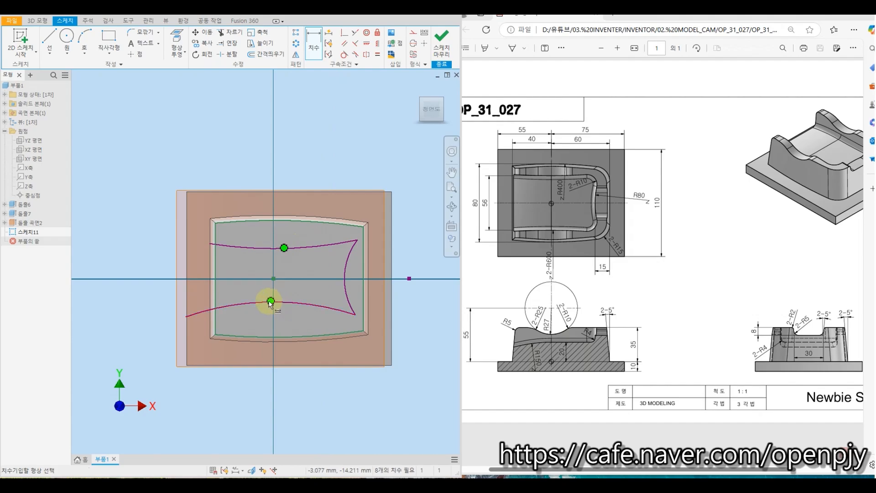
{"action": "left_click", "coordinate": [271, 302]}
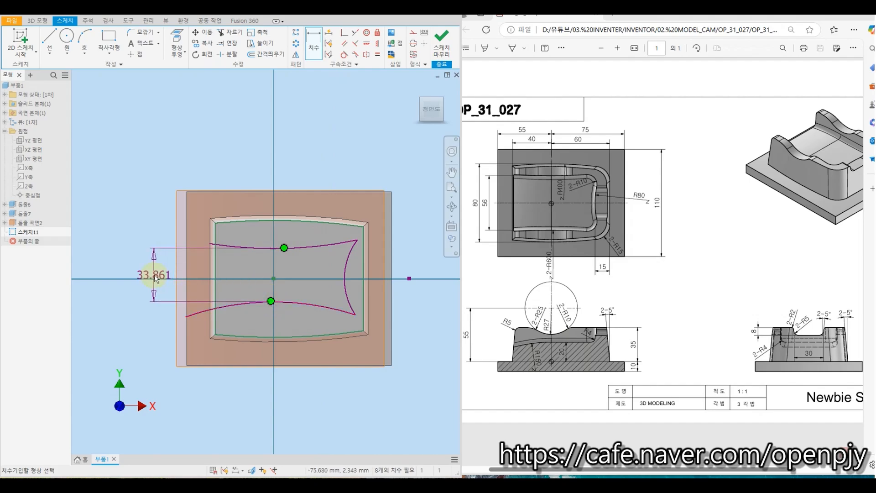
{"action": "left_click", "coordinate": [154, 277]}
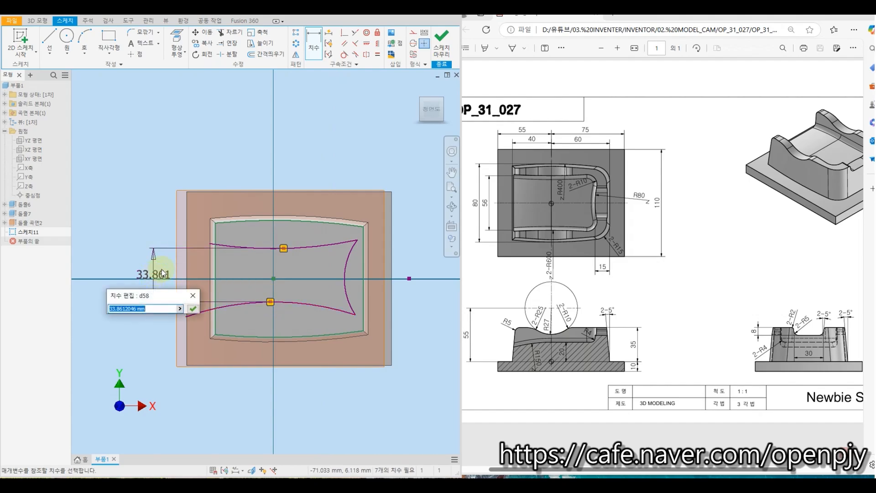
{"action": "type", "text": "56"}
{"action": "key", "text": "Return"}
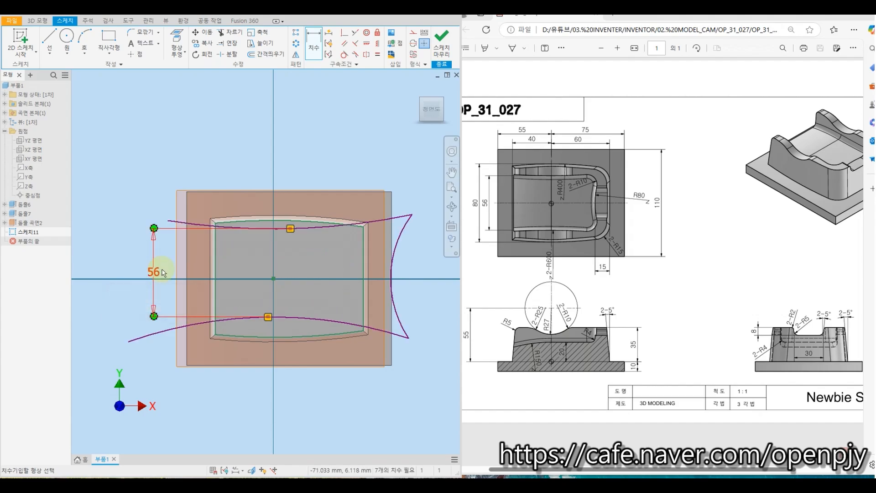
Step: Dimension the vertical distance from the sketch origin to the upper lengthwise arc's midpoint as 56/2 mm
{"action": "left_click", "coordinate": [273, 279]}
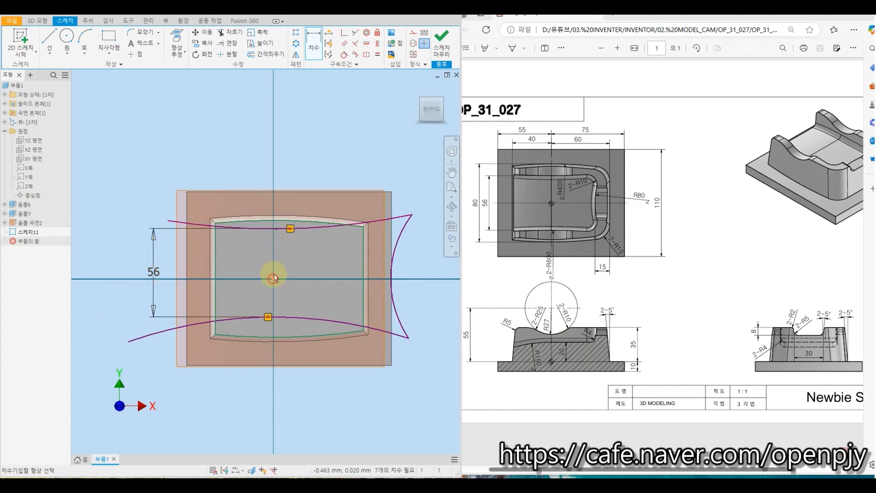
{"action": "left_click", "coordinate": [290, 229]}
{"action": "left_click", "coordinate": [168, 252]}
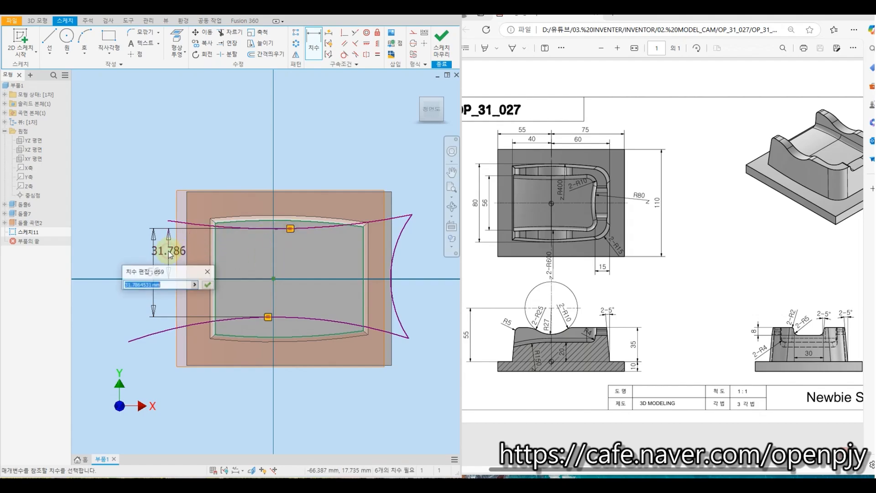
{"action": "type", "text": "56/2"}
{"action": "key", "text": "Return"}
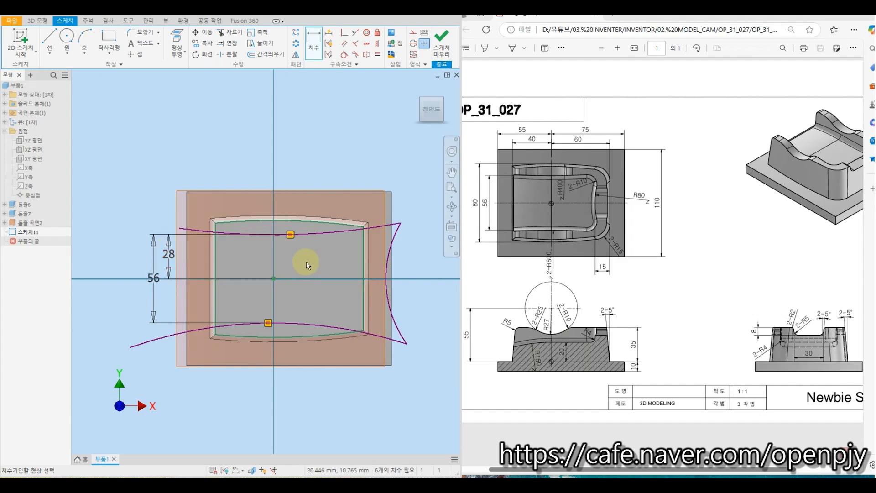
Step: Align the midpoints of both lengthwise arcs vertically with the sketch origin
{"action": "left_click", "coordinate": [378, 45]}
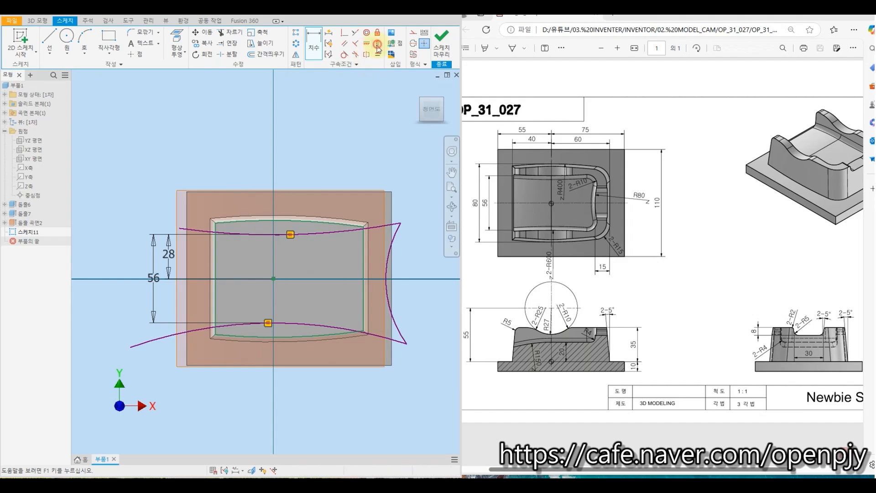
{"action": "left_click", "coordinate": [273, 279]}
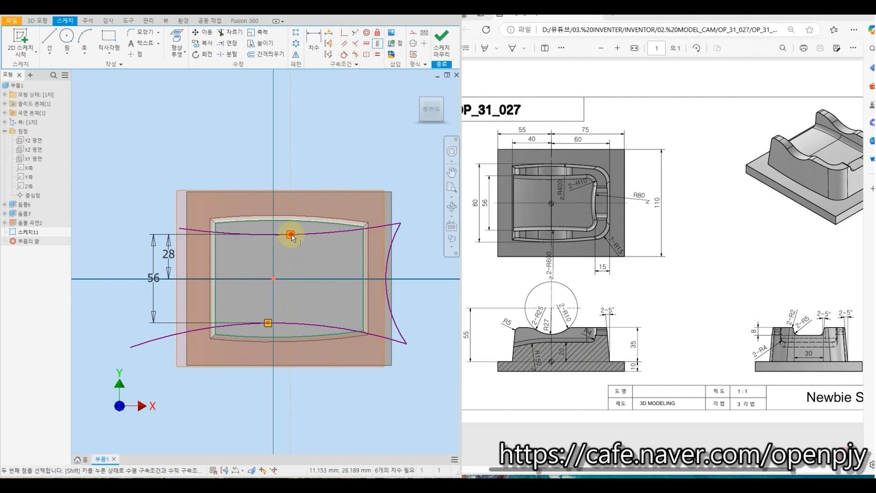
{"action": "left_click", "coordinate": [290, 234]}
{"action": "left_click", "coordinate": [274, 279]}
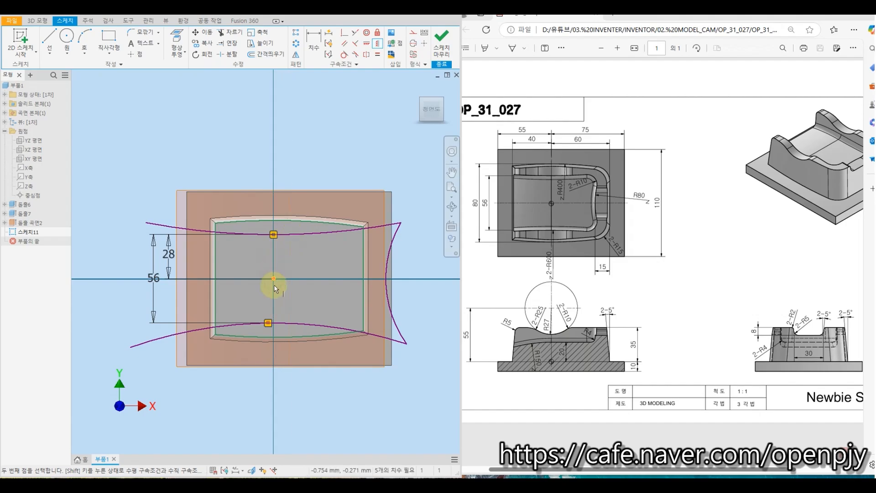
{"action": "left_click", "coordinate": [268, 323]}
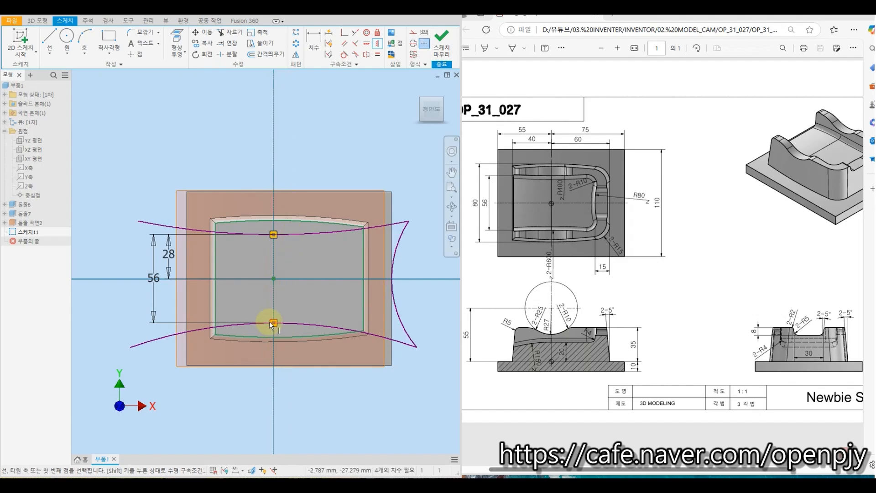
Step: Dimension the upper lengthwise arc's radius as 600 mm
{"action": "left_click", "coordinate": [314, 42]}
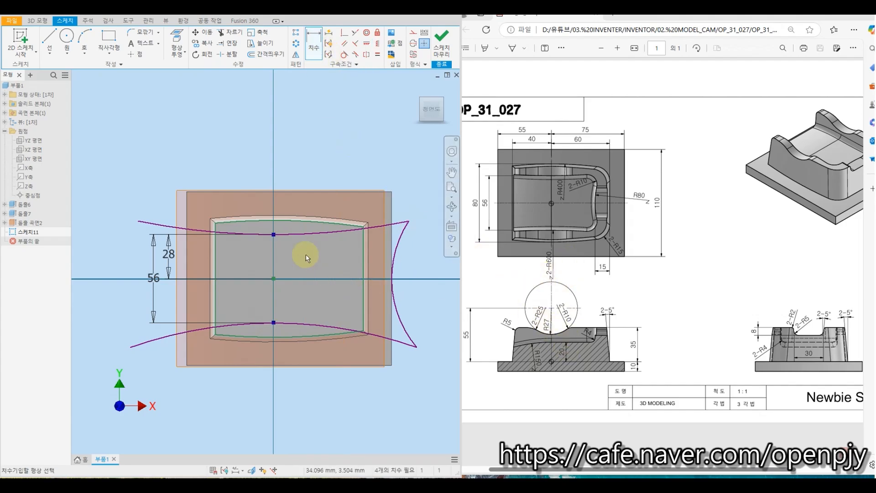
{"action": "left_click", "coordinate": [297, 235]}
{"action": "left_click", "coordinate": [283, 174]}
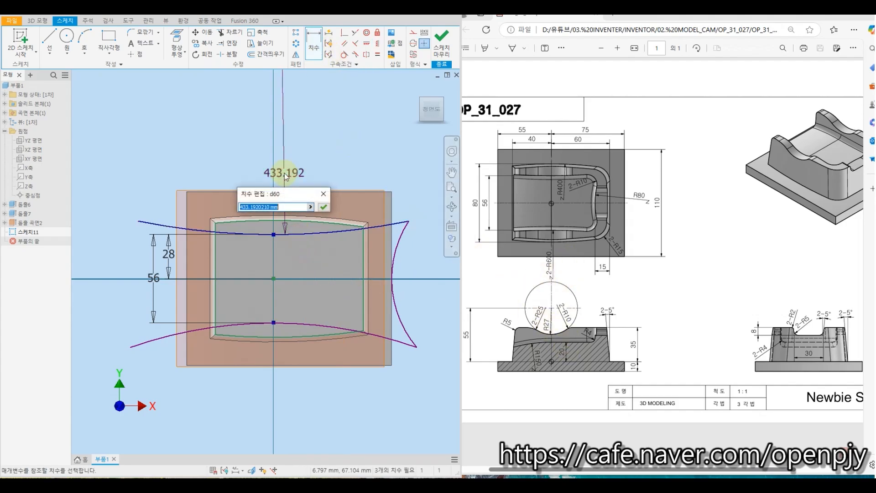
{"action": "type", "text": "600"}
{"action": "key", "text": "Return"}
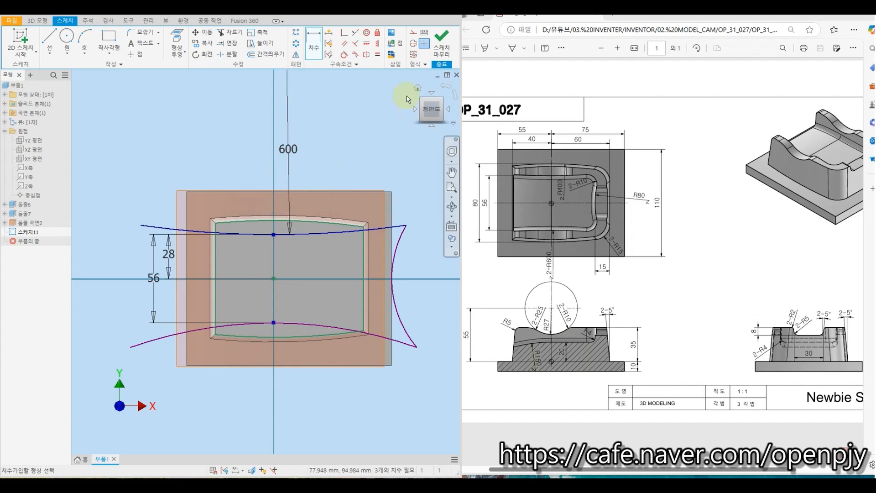
Step: Apply an equal constraint between the upper and lower lengthwise arcs
{"action": "left_click", "coordinate": [379, 56]}
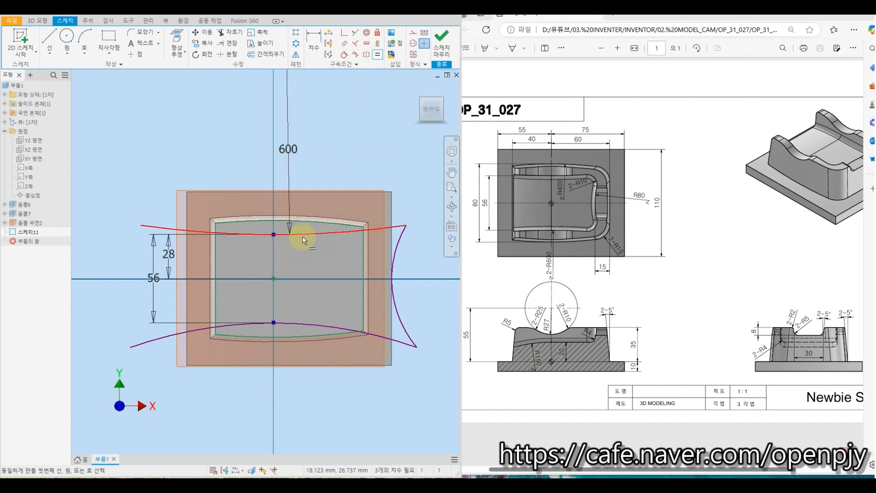
{"action": "left_click", "coordinate": [304, 236]}
{"action": "left_click", "coordinate": [296, 326]}
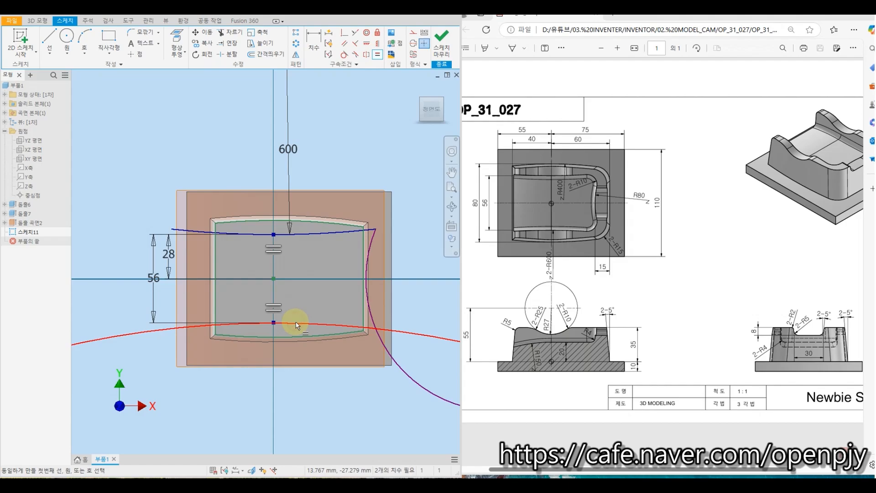
{"action": "key", "text": "Escape"}
Step: Pull the far endpoint shared by the lower lengthwise arc and the end arc back inside the boss outline
{"action": "scroll", "coordinate": [297, 294], "scroll_direction": "down", "scroll_amount": 3}
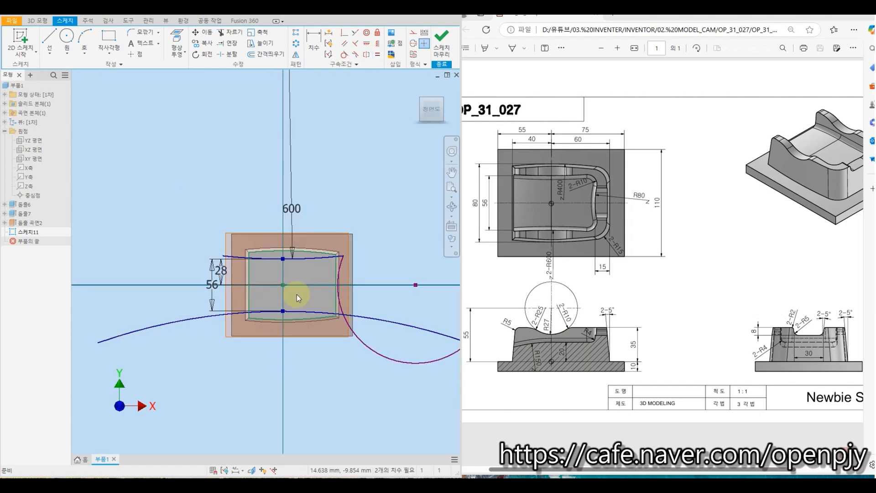
{"action": "middle_click_drag", "start_coordinate": [407, 362], "coordinate": [320, 336]}
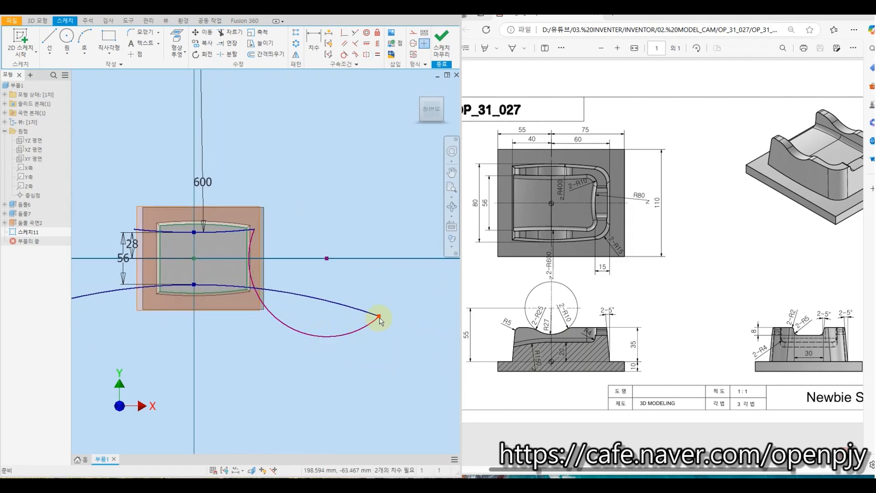
{"action": "left_click_drag", "start_coordinate": [379, 316], "coordinate": [224, 263]}
{"action": "scroll", "coordinate": [214, 264], "scroll_direction": "up", "scroll_amount": 2}
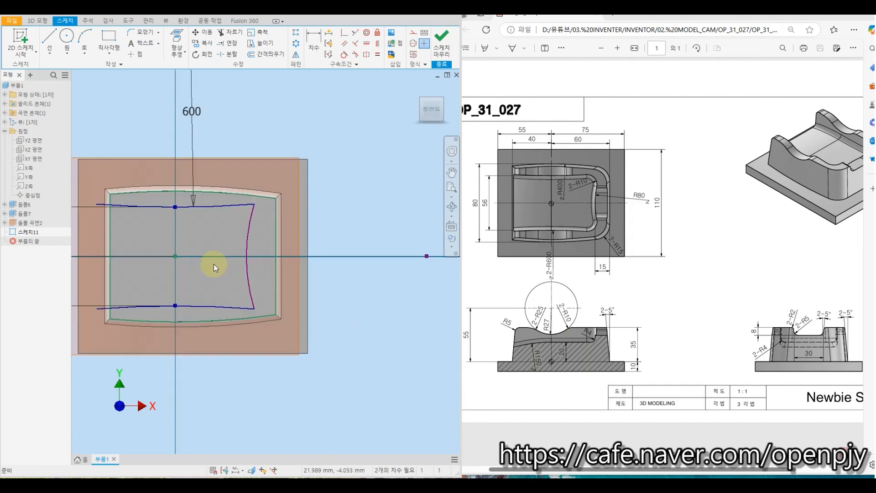
{"action": "mouse_move", "coordinate": [259, 272]}
{"action": "middle_mouse_down"}
{"action": "mouse_move", "coordinate": [332, 270]}
{"action": "mouse_move", "coordinate": [298, 272]}
{"action": "middle_mouse_up"}
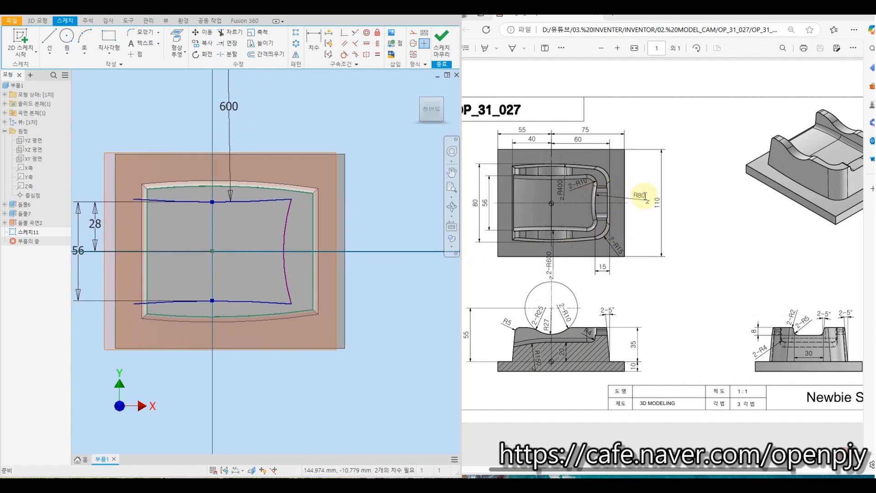
Step: Dimension the radius of the inward-bowing end arc as 80 mm
{"action": "left_click", "coordinate": [313, 39]}
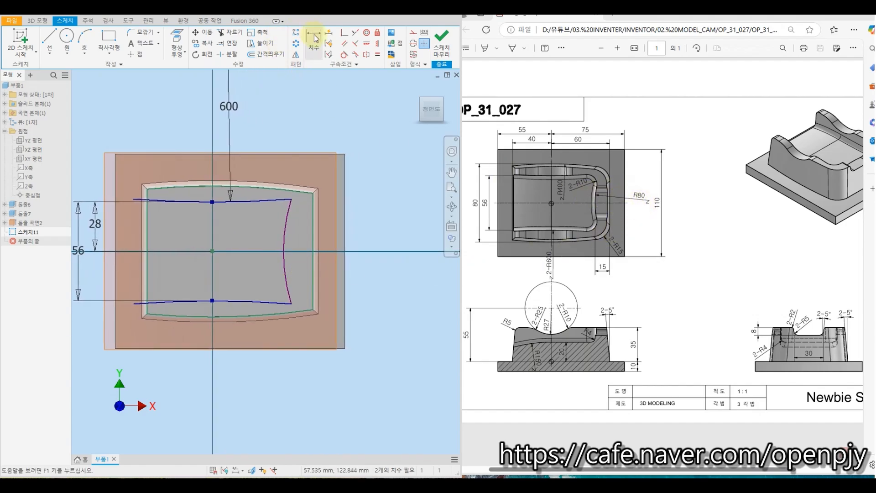
{"action": "left_click", "coordinate": [286, 223]}
{"action": "left_click", "coordinate": [364, 238]}
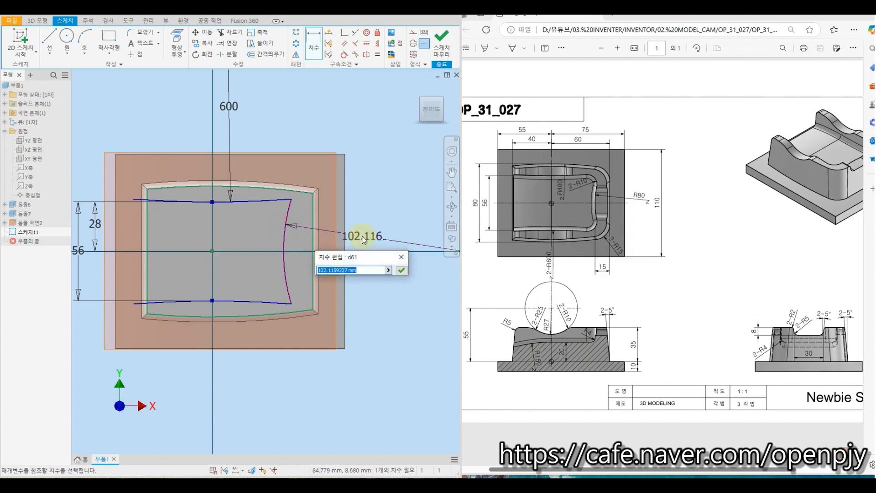
{"action": "type", "text": "80"}
{"action": "key", "text": "Return"}
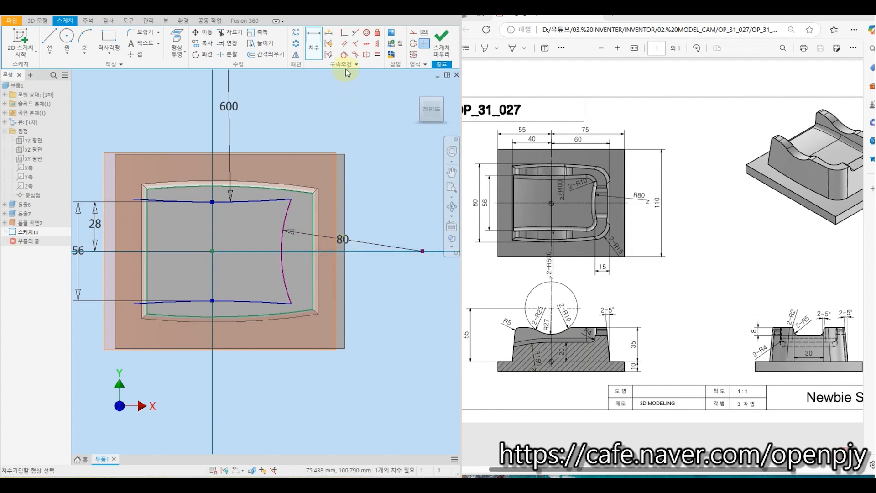
{"action": "key", "text": "Escape"}
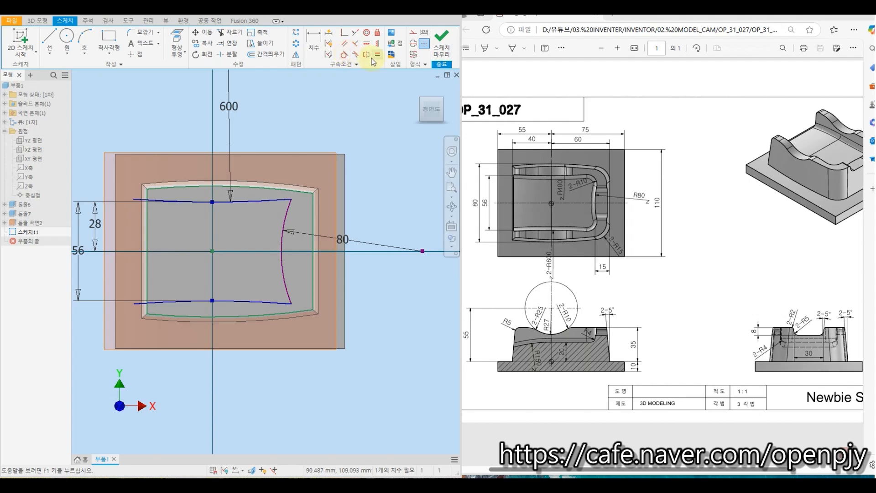
Step: Dimension the horizontal distance from the end arc's midpoint to the boss's outer +X bottom corner as 15 mm
{"action": "left_click", "coordinate": [314, 40]}
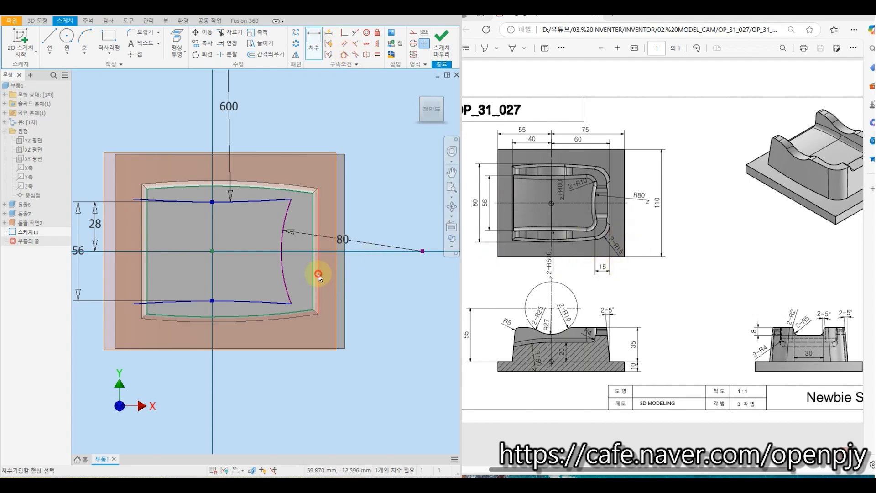
{"action": "left_click", "coordinate": [281, 250]}
{"action": "left_click", "coordinate": [318, 312]}
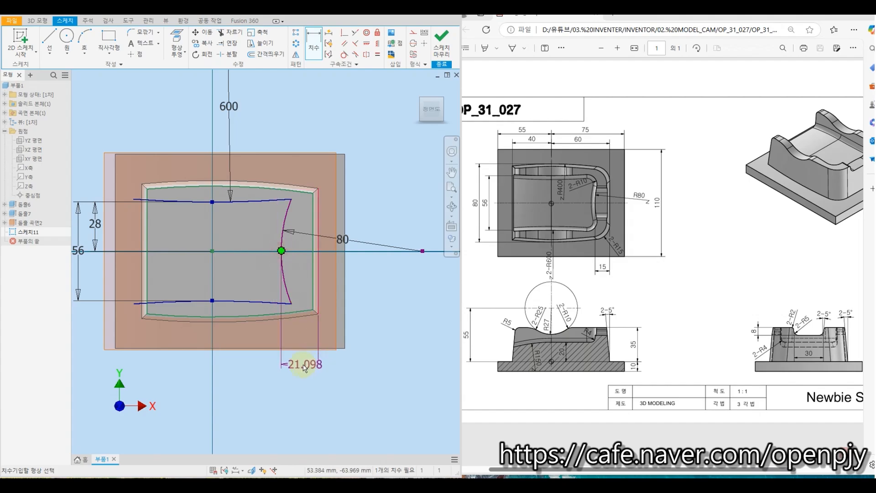
{"action": "left_click", "coordinate": [300, 365]}
{"action": "type", "text": "15"}
{"action": "key", "text": "Return"}
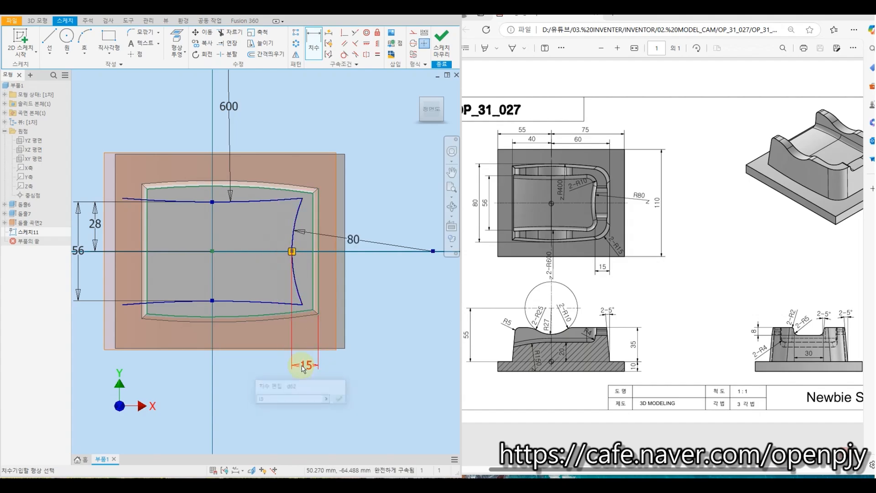
{"action": "key", "text": "Escape"}
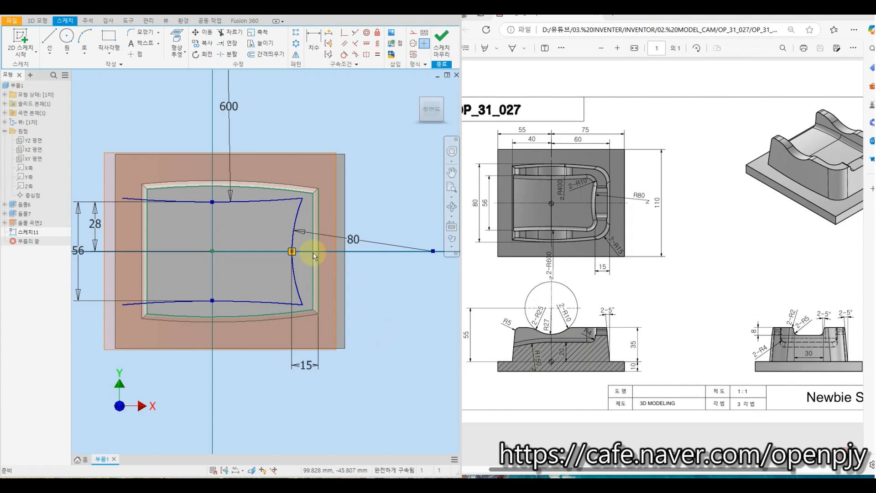
Step: Close the outline with a vertical line about 60 mm long joining the arcs' -X ends, and finish the sketch
{"action": "left_click", "coordinate": [50, 37]}
{"action": "scroll", "coordinate": [134, 240], "scroll_direction": "up", "scroll_amount": 3}
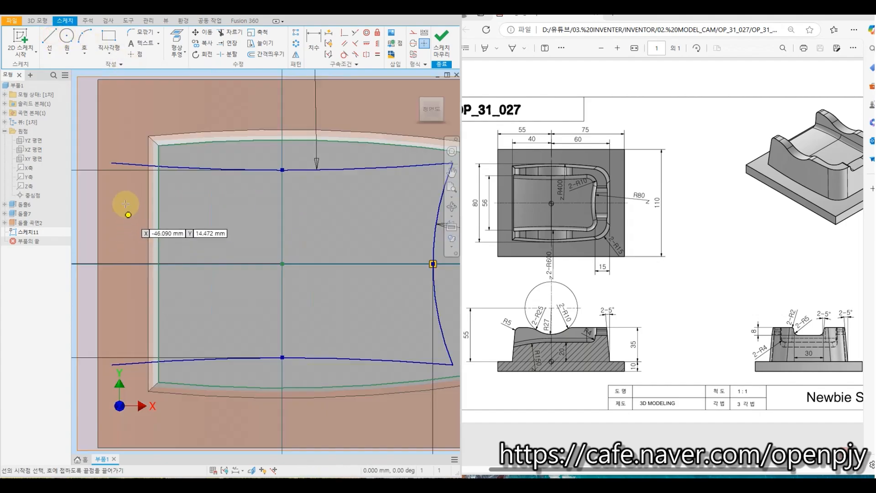
{"action": "left_click", "coordinate": [112, 162]}
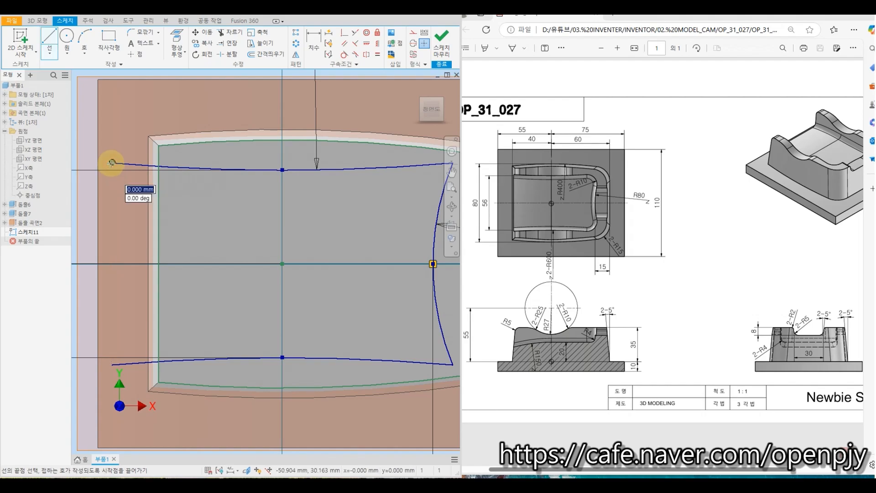
{"action": "left_click", "coordinate": [112, 365]}
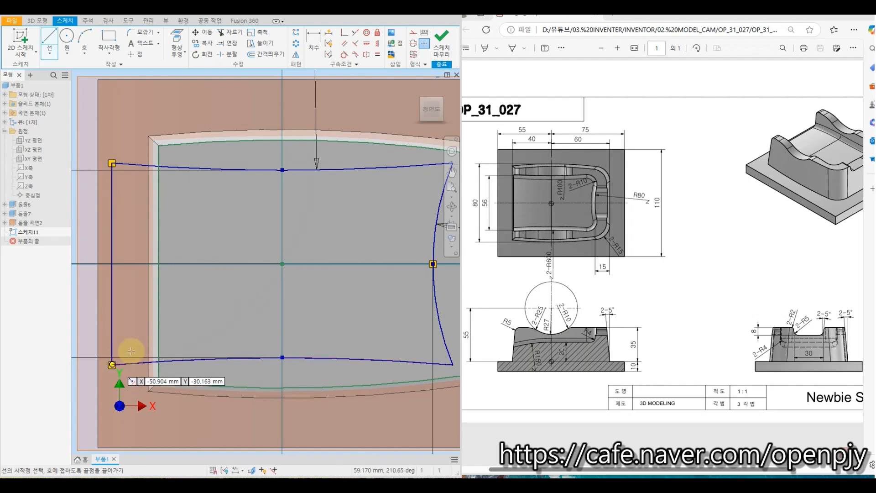
{"action": "key", "text": "Escape"}
{"action": "scroll", "coordinate": [231, 240], "scroll_direction": "down", "scroll_amount": 3}
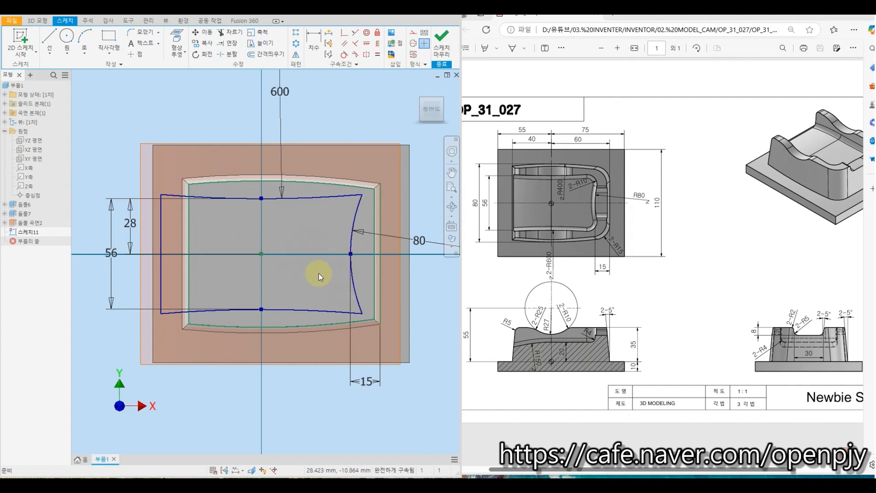
{"action": "left_click", "coordinate": [442, 40]}
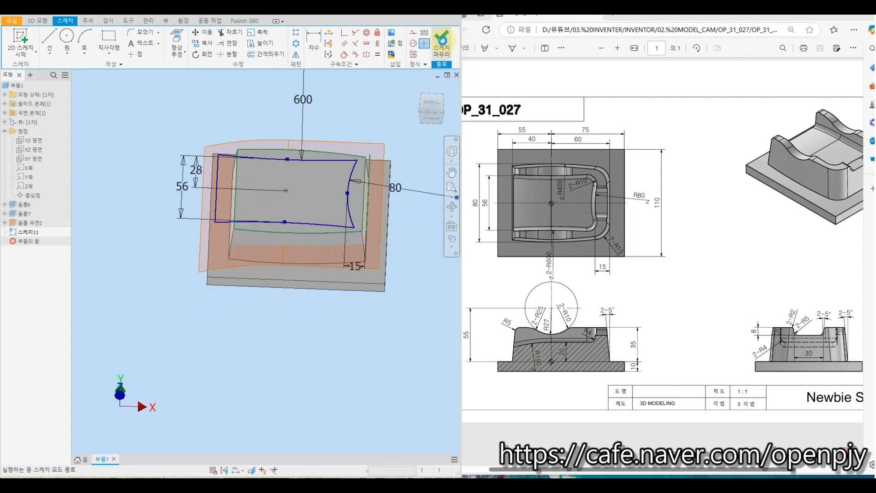
Step: Set up a solid cut extrusion of the recess outline, directed down into the tapered boss
{"action": "mouse_move", "coordinate": [356, 302]}
{"action": "middle_mouse_down", "text": "shift"}
{"action": "mouse_move", "coordinate": [329, 303]}
{"action": "mouse_move", "coordinate": [337, 307]}
{"action": "middle_mouse_up", "text": "shift"}
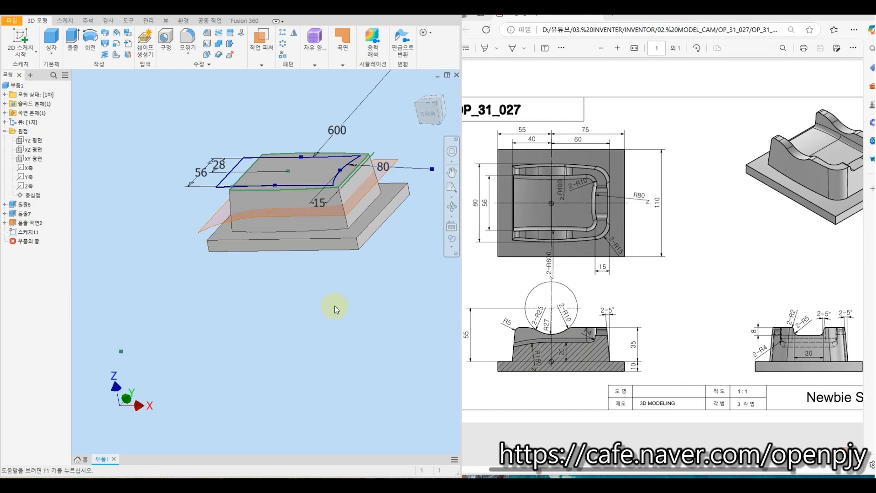
{"action": "left_click", "coordinate": [73, 42]}
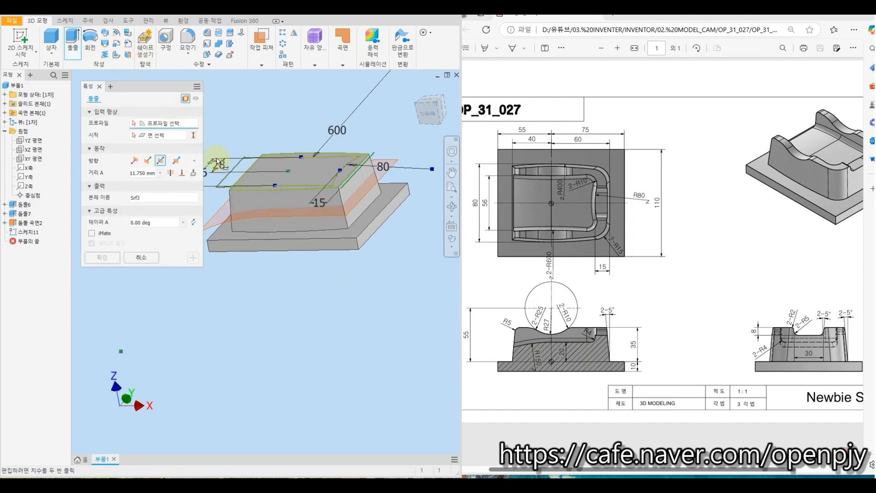
{"action": "left_click", "coordinate": [231, 169]}
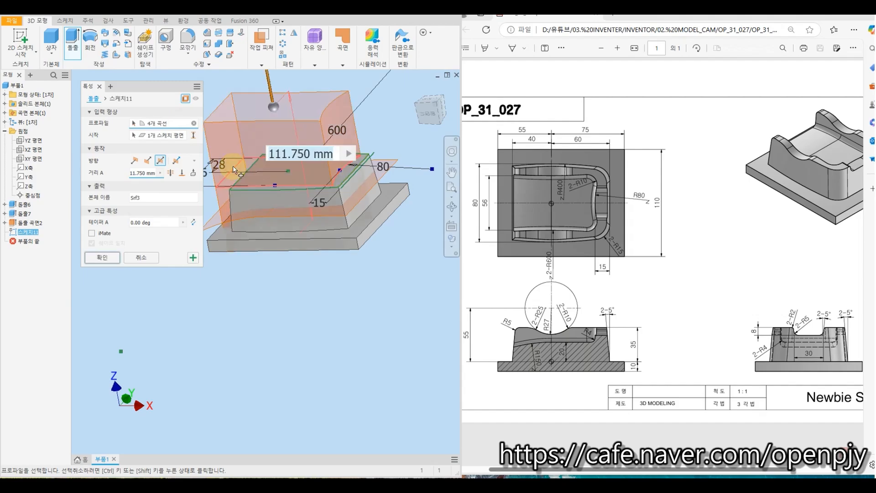
{"action": "left_click", "coordinate": [185, 99]}
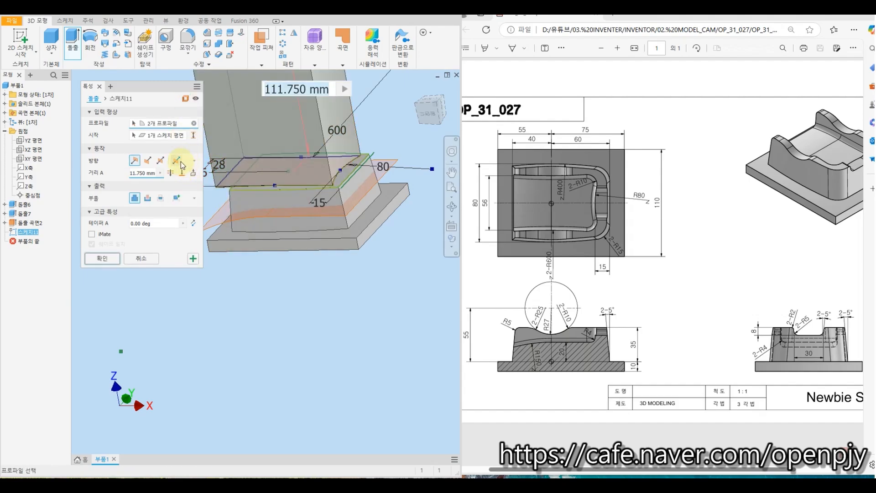
{"action": "left_click", "coordinate": [147, 161]}
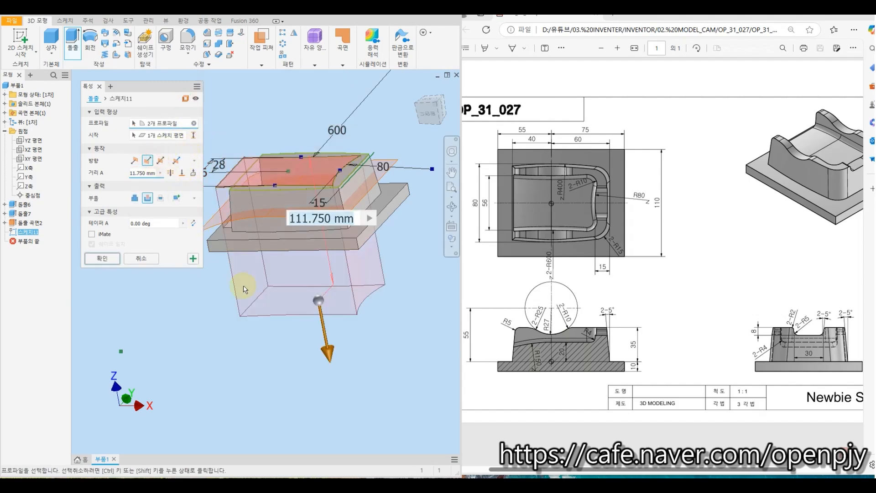
{"action": "middle_click_drag", "start_coordinate": [213, 340], "coordinate": [232, 330], "text": "shift"}
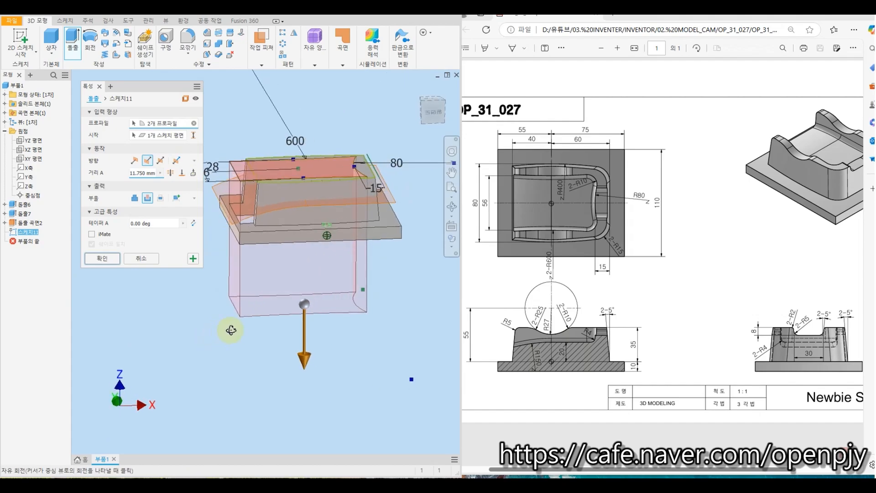
Step: Try to end the recess cut at the curved surface running through the boss
{"action": "left_click", "coordinate": [184, 175]}
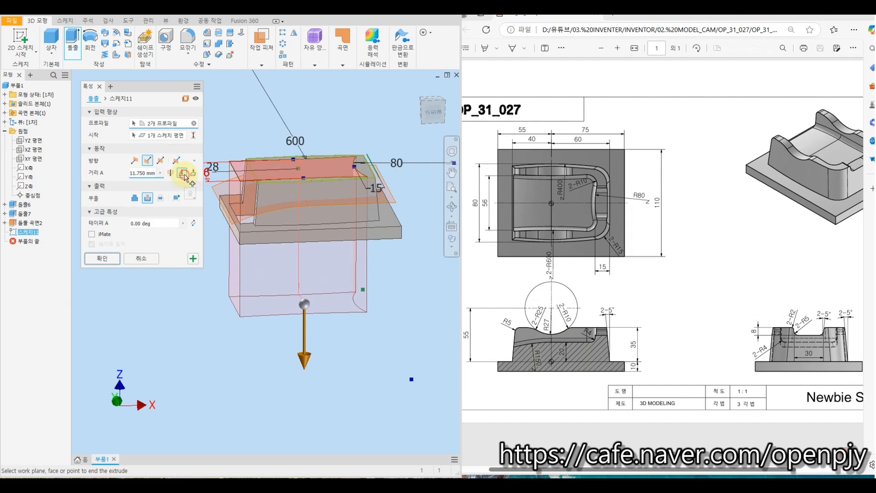
{"action": "left_click", "coordinate": [231, 199]}
{"action": "scroll", "coordinate": [247, 201], "scroll_direction": "up", "scroll_amount": 3}
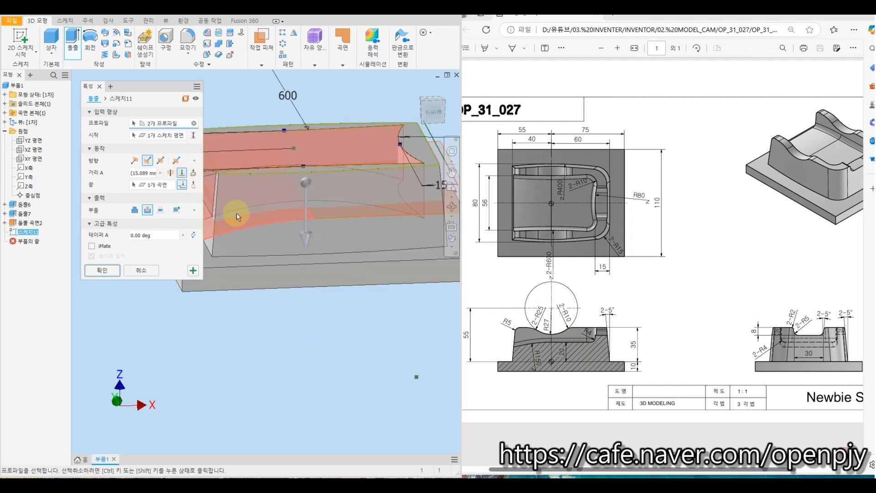
{"action": "left_click", "coordinate": [171, 184]}
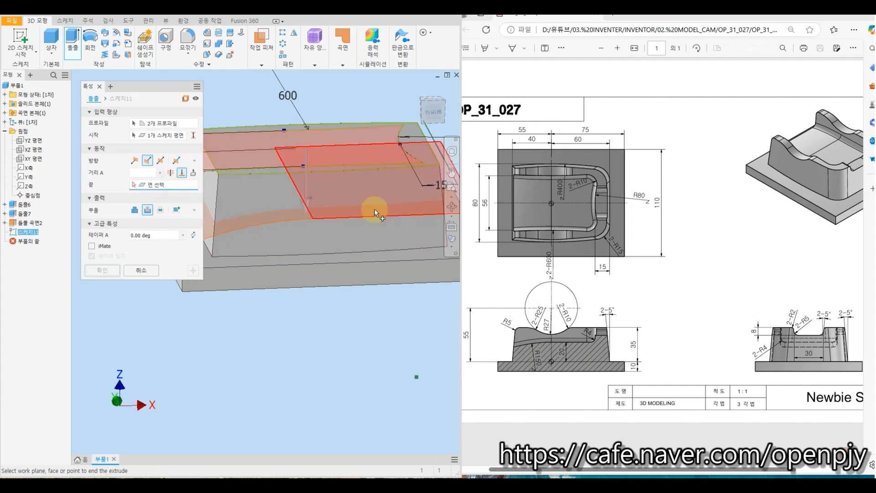
{"action": "scroll", "coordinate": [374, 210], "scroll_direction": "down", "scroll_amount": 3}
{"action": "left_click", "coordinate": [298, 243]}
{"action": "middle_click_drag", "start_coordinate": [213, 359], "coordinate": [378, 336]}
{"action": "scroll", "coordinate": [382, 245], "scroll_direction": "down", "scroll_amount": 3}
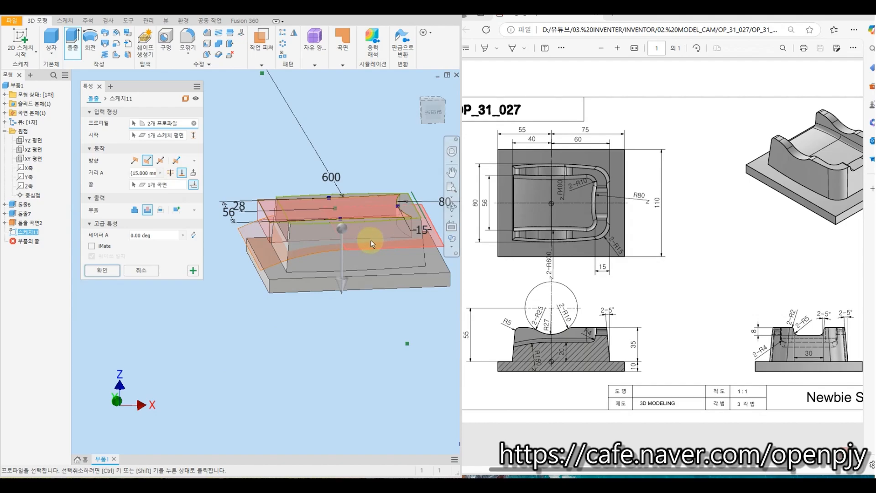
{"action": "middle_click_drag", "start_coordinate": [374, 239], "coordinate": [320, 233], "text": "shift"}
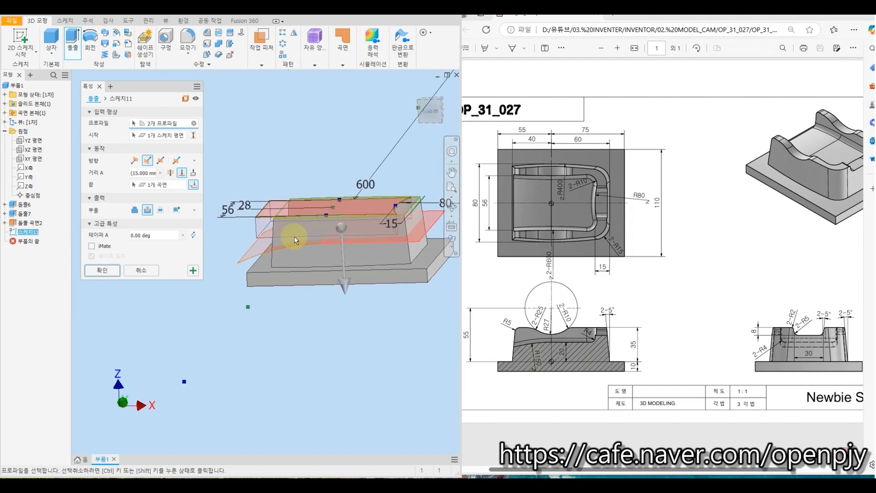
Step: Extrude the recess outline 35 mm downward as a new solid body instead of a cut
{"action": "left_click", "coordinate": [182, 185]}
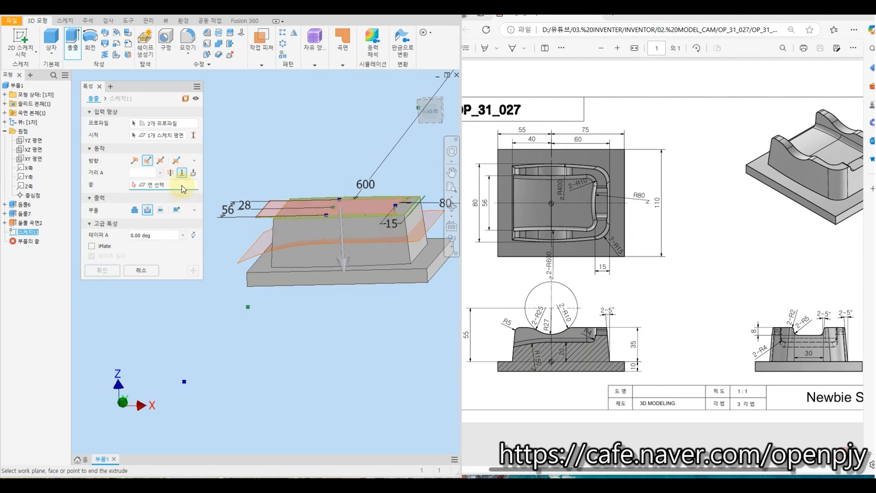
{"action": "left_click", "coordinate": [176, 210]}
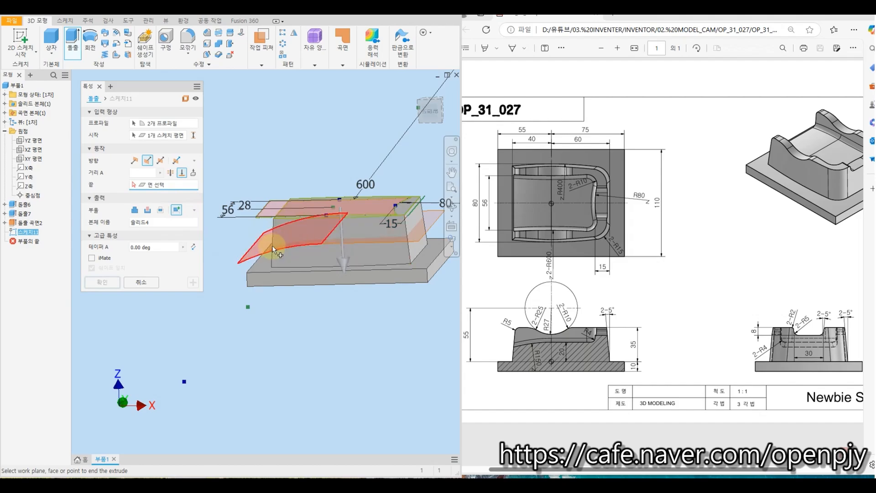
{"action": "left_click", "coordinate": [341, 262]}
{"action": "left_click", "coordinate": [148, 160]}
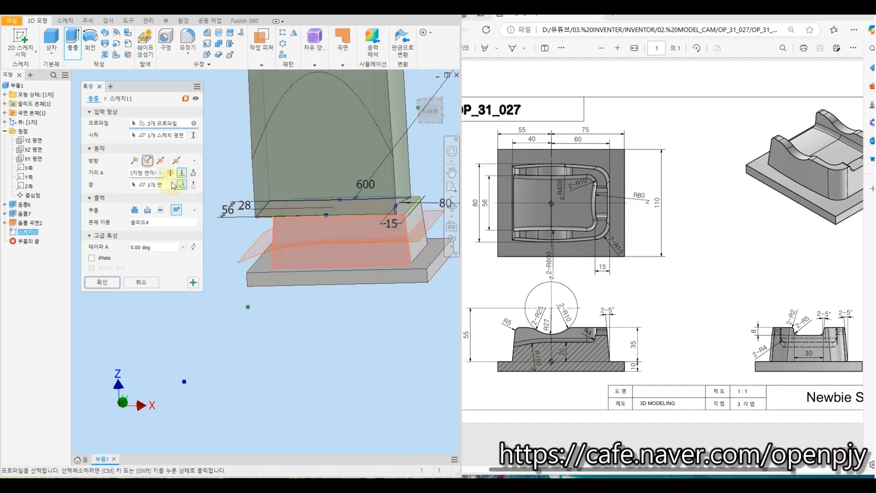
{"action": "mouse_move", "coordinate": [299, 333]}
{"action": "middle_mouse_down"}
{"action": "mouse_move", "coordinate": [322, 315]}
{"action": "mouse_move", "coordinate": [284, 329]}
{"action": "middle_mouse_up"}
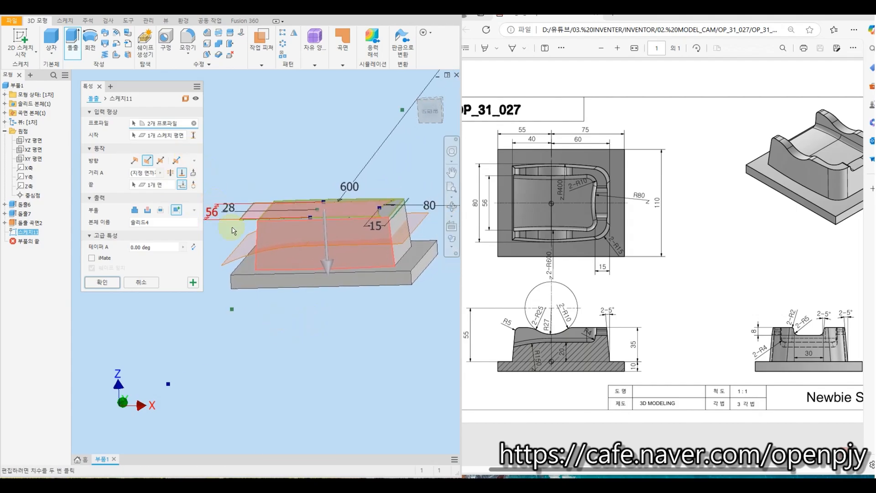
{"action": "left_click_drag", "start_coordinate": [327, 264], "coordinate": [322, 311]}
{"action": "middle_click_drag", "start_coordinate": [305, 332], "coordinate": [324, 323], "text": "shift"}
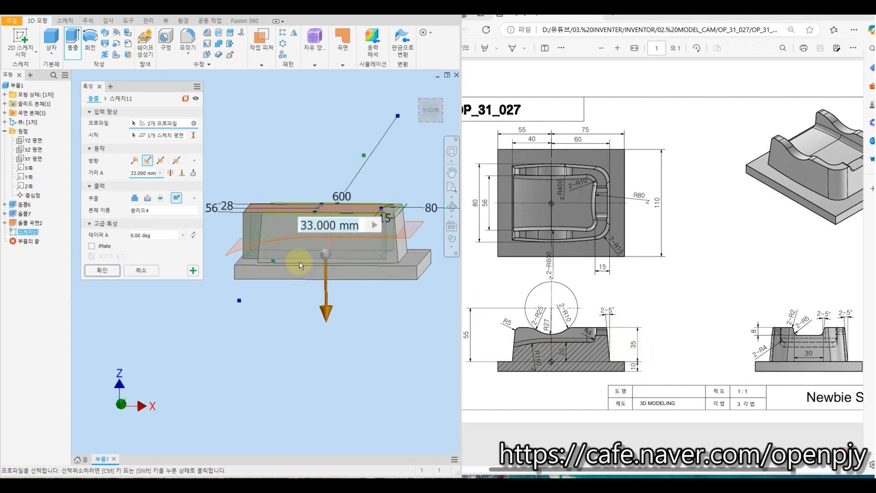
{"action": "type", "text": "35"}
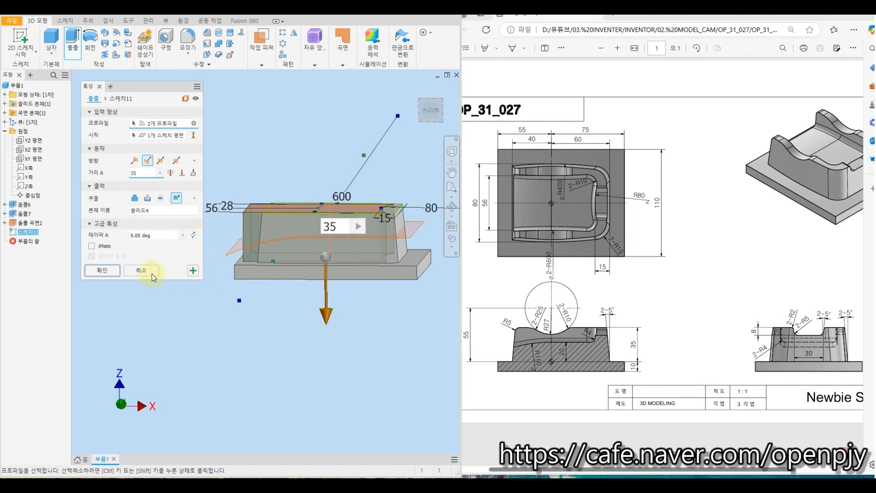
{"action": "left_click", "coordinate": [194, 272]}
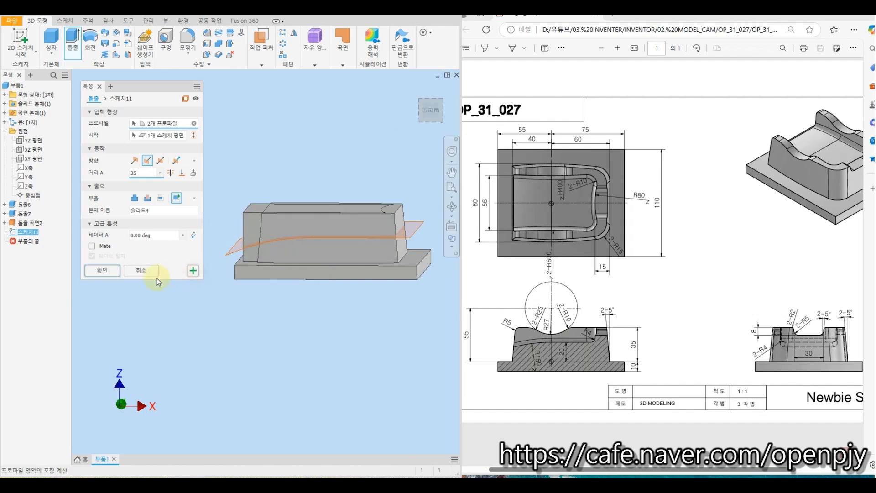
{"action": "left_click", "coordinate": [141, 271]}
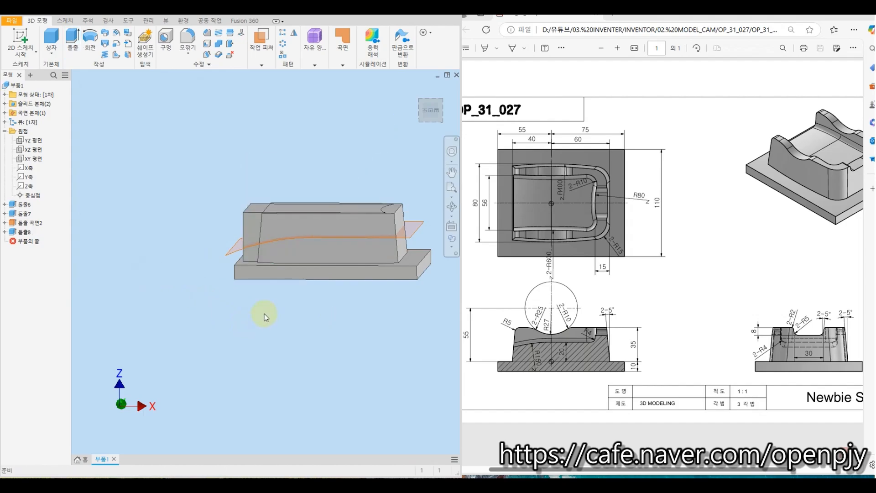
Step: Split the new recess solid with the curved surface, removing the portion below it
{"action": "left_click", "coordinate": [232, 34]}
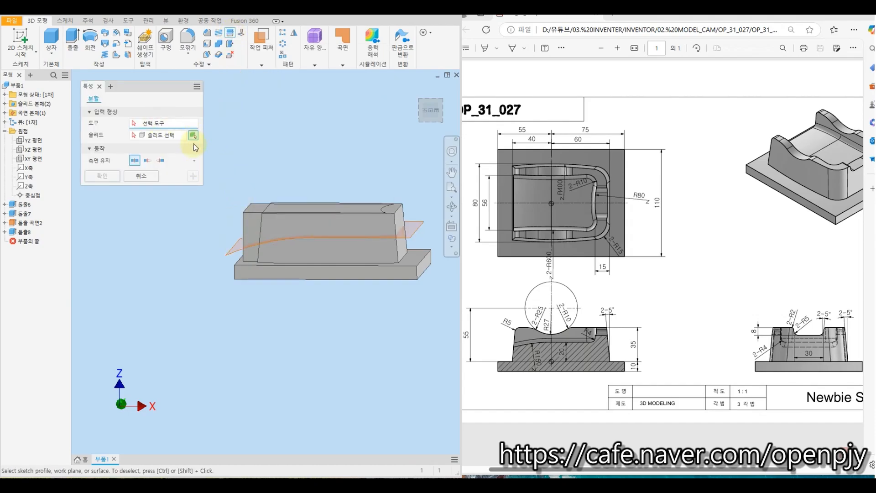
{"action": "left_click", "coordinate": [240, 253]}
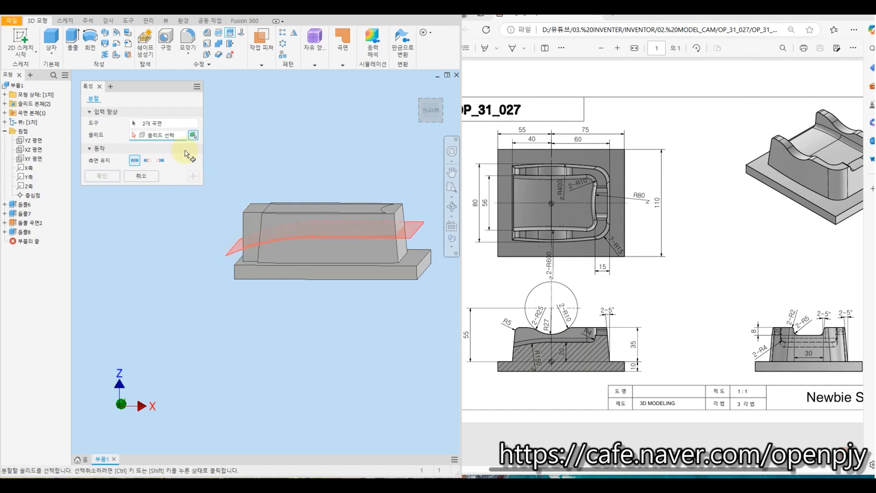
{"action": "left_click", "coordinate": [152, 162]}
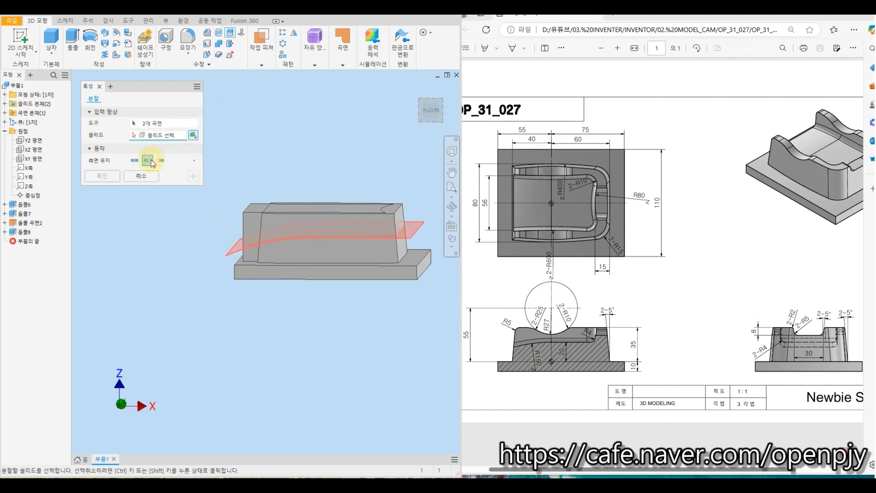
{"action": "left_click", "coordinate": [244, 220]}
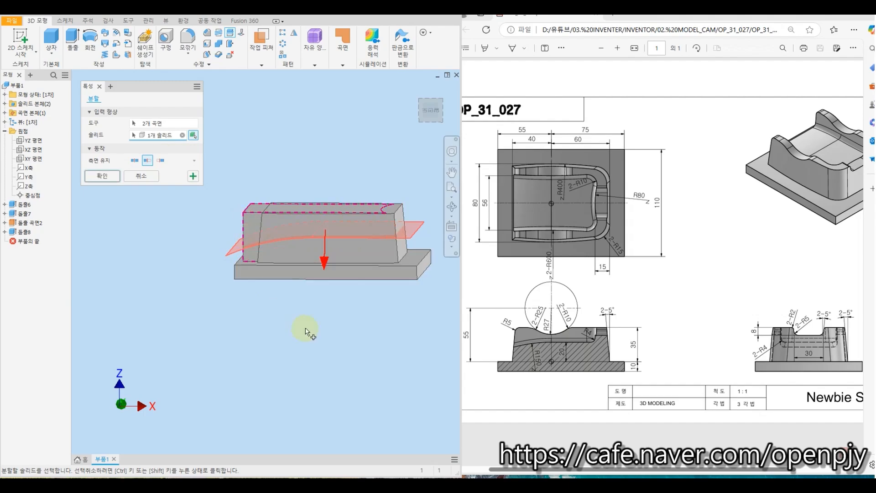
{"action": "left_click", "coordinate": [192, 177]}
{"action": "middle_click_drag", "start_coordinate": [179, 294], "coordinate": [192, 289], "text": "shift"}
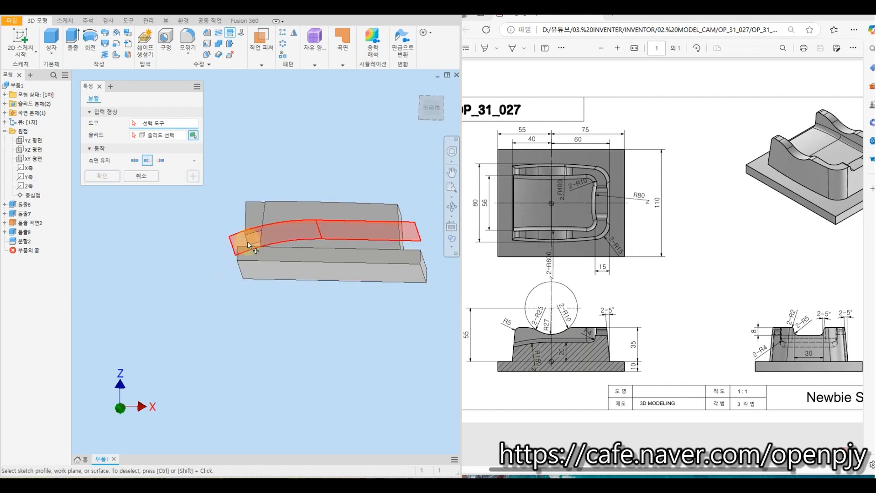
{"action": "scroll", "coordinate": [247, 241], "scroll_direction": "down", "scroll_amount": 2}
{"action": "middle_click_drag", "start_coordinate": [249, 246], "coordinate": [253, 265], "text": "shift"}
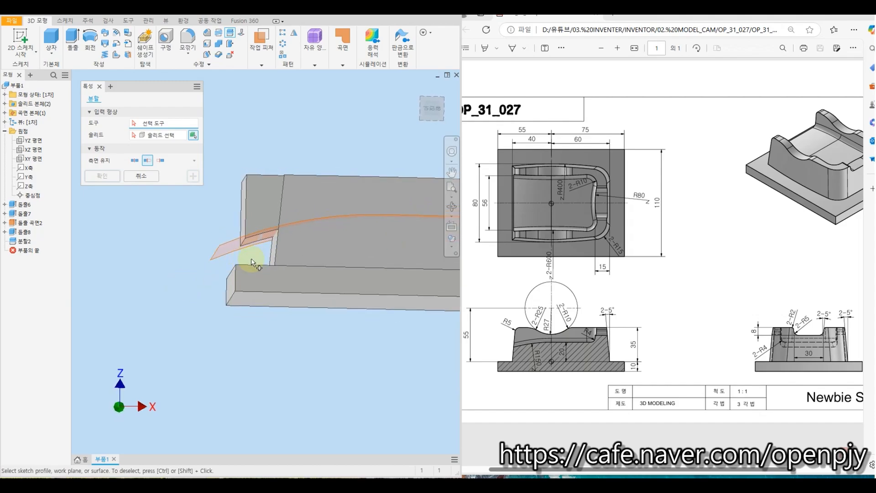
{"action": "left_click", "coordinate": [145, 179]}
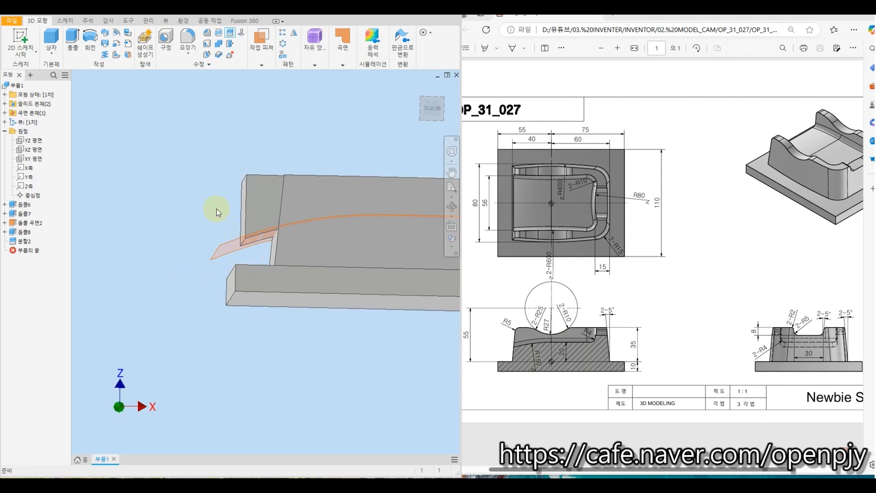
{"action": "middle_click_drag", "start_coordinate": [225, 210], "coordinate": [267, 135], "text": "shift"}
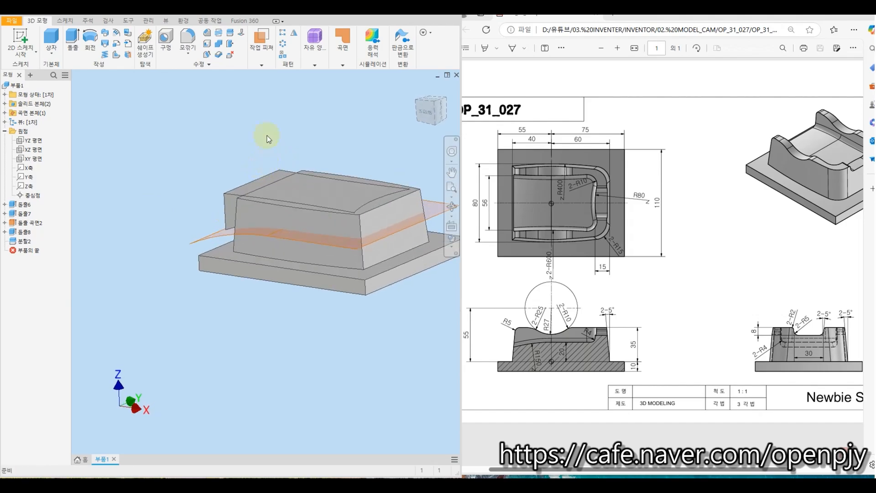
Step: Combine the bodies by cutting the trimmed recess solid out of the tapered boss body
{"action": "left_click", "coordinate": [221, 46]}
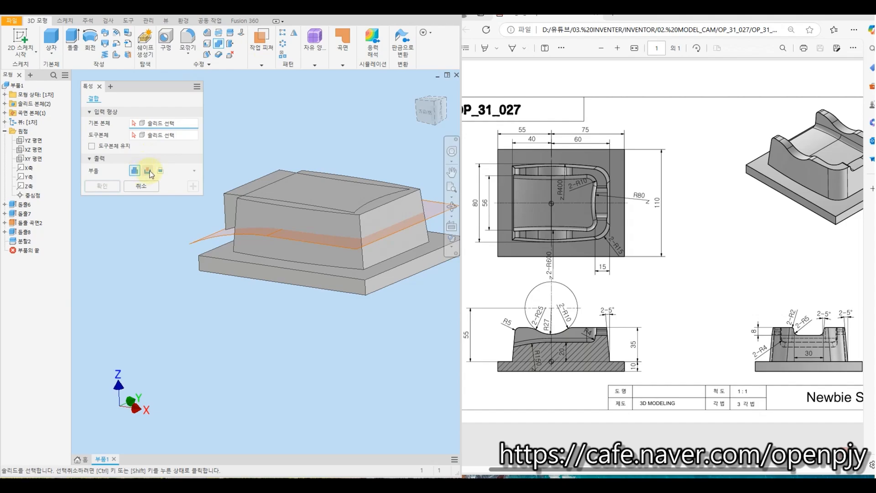
{"action": "left_click", "coordinate": [293, 275]}
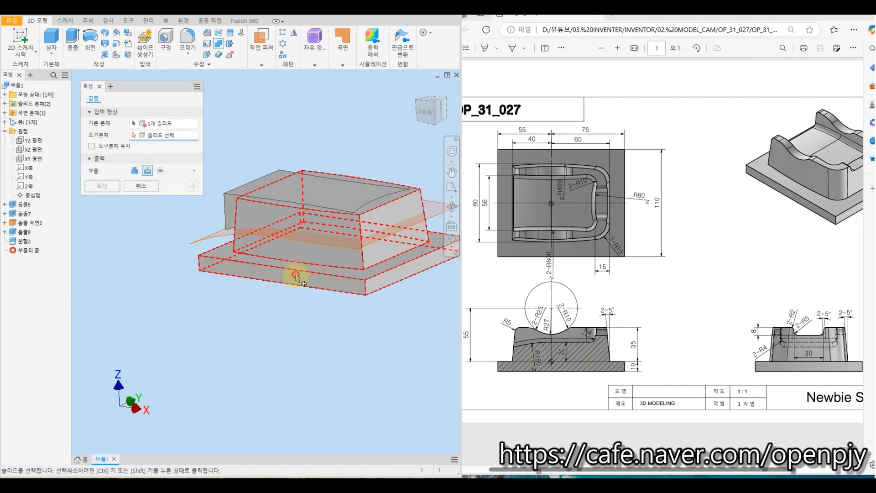
{"action": "left_click", "coordinate": [242, 188]}
{"action": "left_click", "coordinate": [104, 187]}
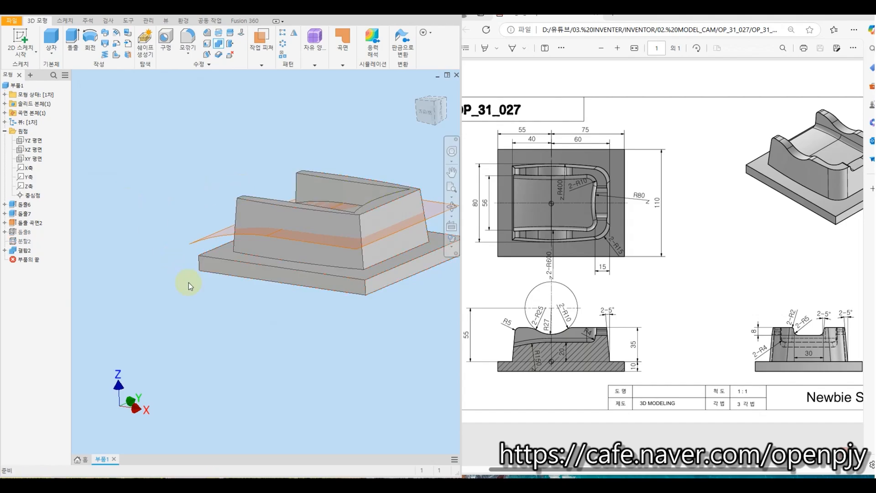
Step: Hide the curved extruded surface used for splitting
{"action": "middle_click_drag", "start_coordinate": [190, 282], "coordinate": [207, 289], "text": "shift"}
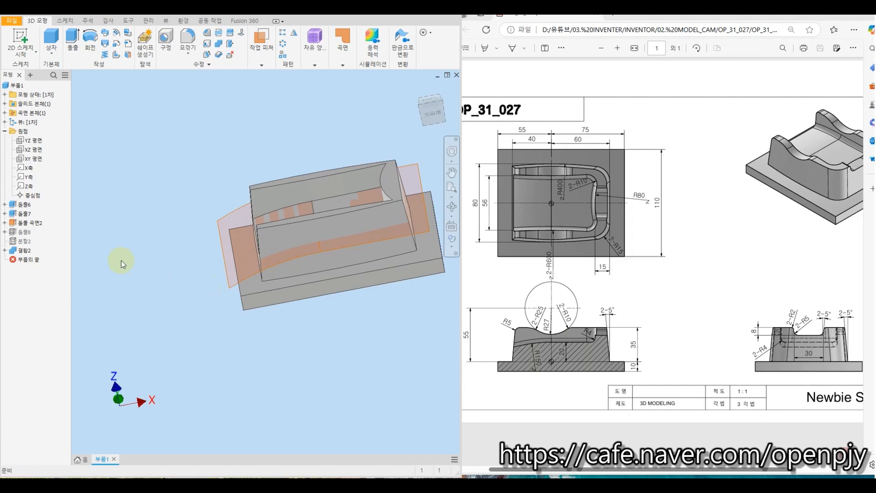
{"action": "left_click", "coordinate": [38, 226]}
{"action": "right_click", "coordinate": [33, 223]}
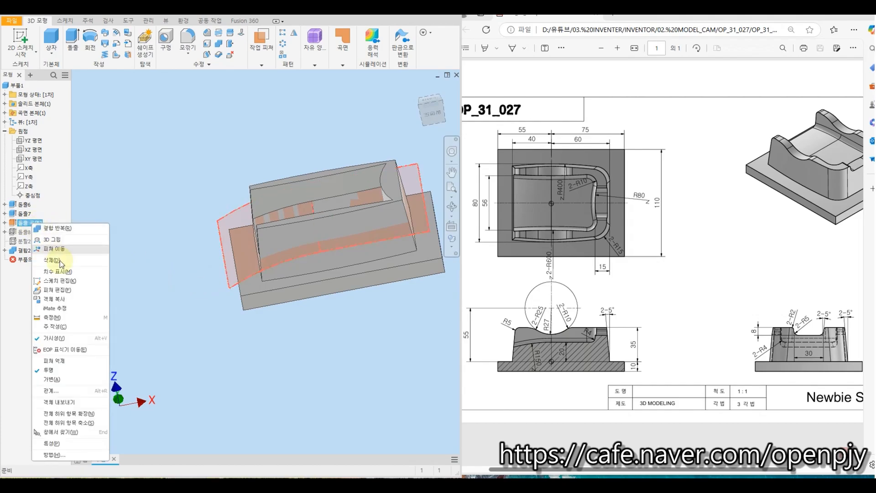
{"action": "left_click", "coordinate": [64, 339]}
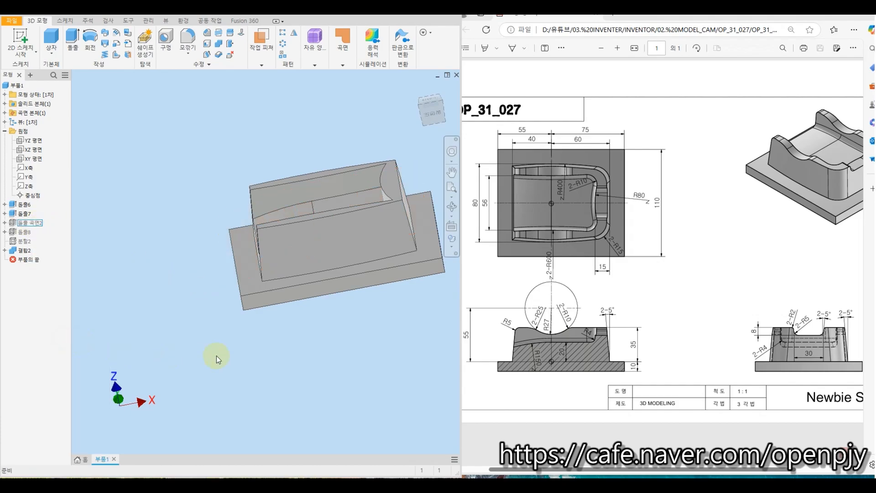
Step: Fillet the two inner corner edges at the recess's closed end with a 10 mm radius
{"action": "middle_click_drag", "start_coordinate": [346, 347], "coordinate": [365, 382], "text": "shift"}
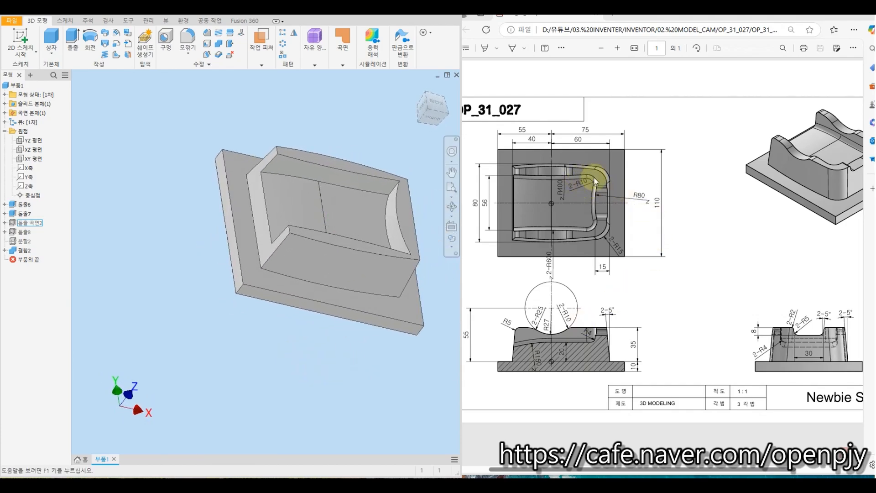
{"action": "left_click", "coordinate": [193, 39]}
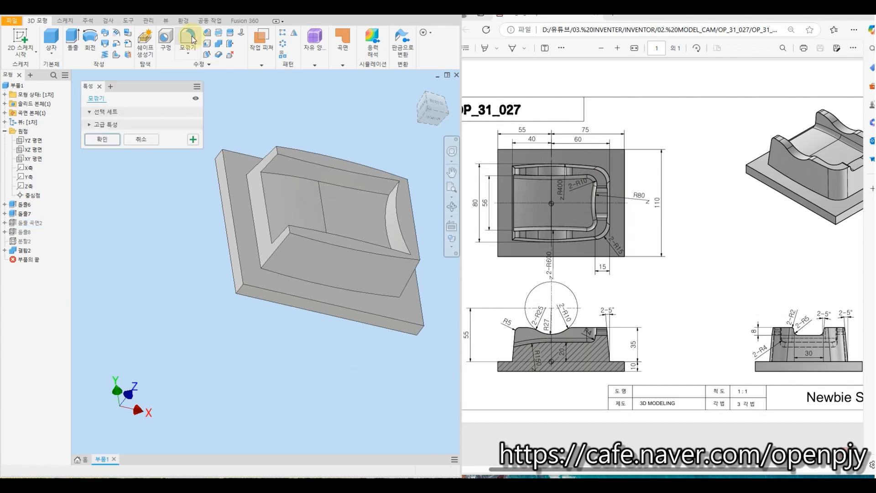
{"action": "type", "text": "10"}
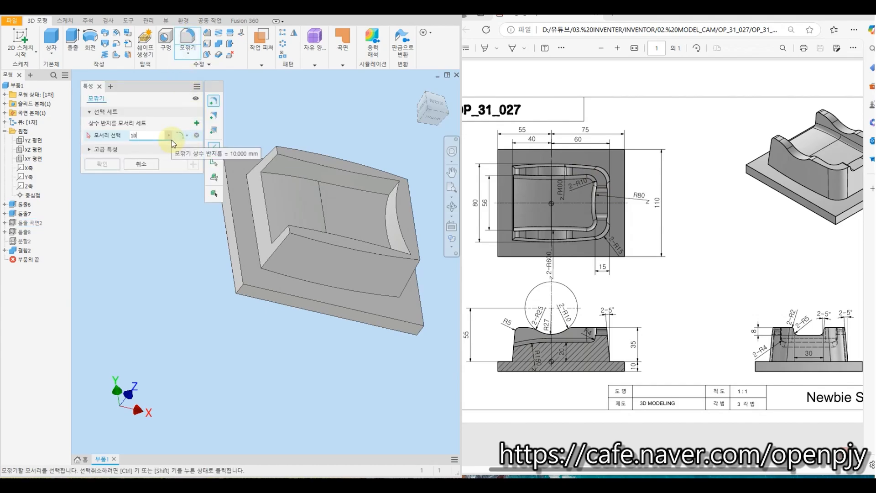
{"action": "left_click", "coordinate": [394, 194]}
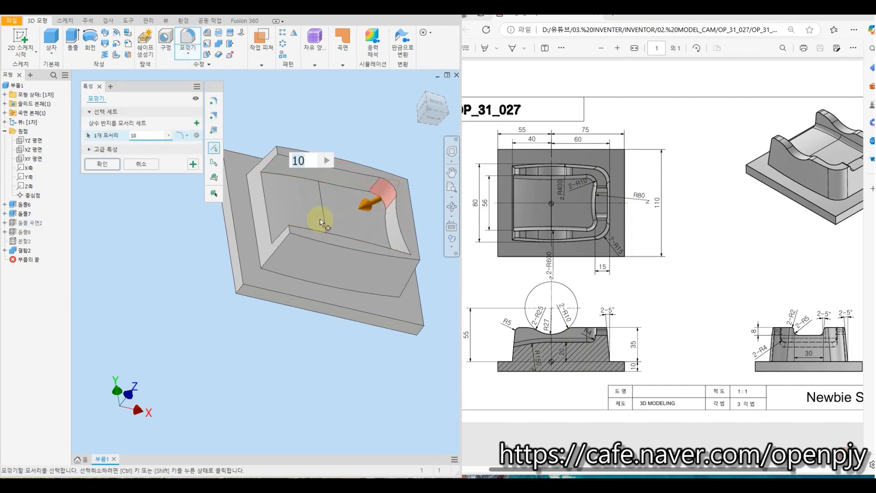
{"action": "middle_click_drag", "start_coordinate": [320, 218], "coordinate": [347, 258], "text": "shift"}
{"action": "left_click", "coordinate": [400, 247]}
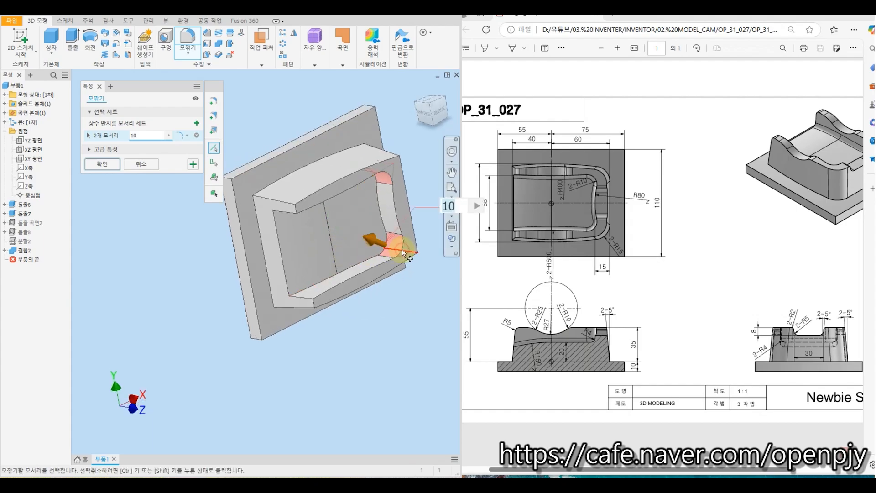
{"action": "left_click", "coordinate": [193, 165]}
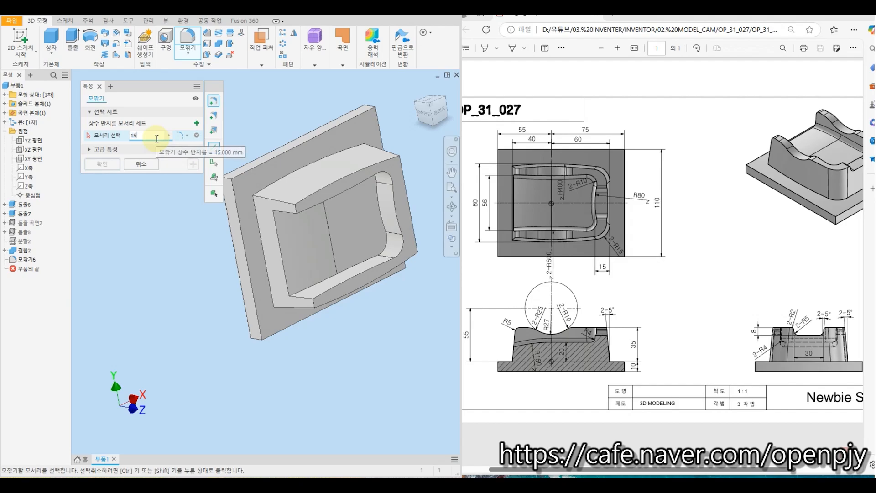
Step: Fillet the two outer corner edges at the tapered boss's closed end with a 15 mm radius
{"action": "left_click", "coordinate": [385, 150]}
{"action": "middle_click_drag", "start_coordinate": [417, 309], "coordinate": [371, 286], "text": "shift"}
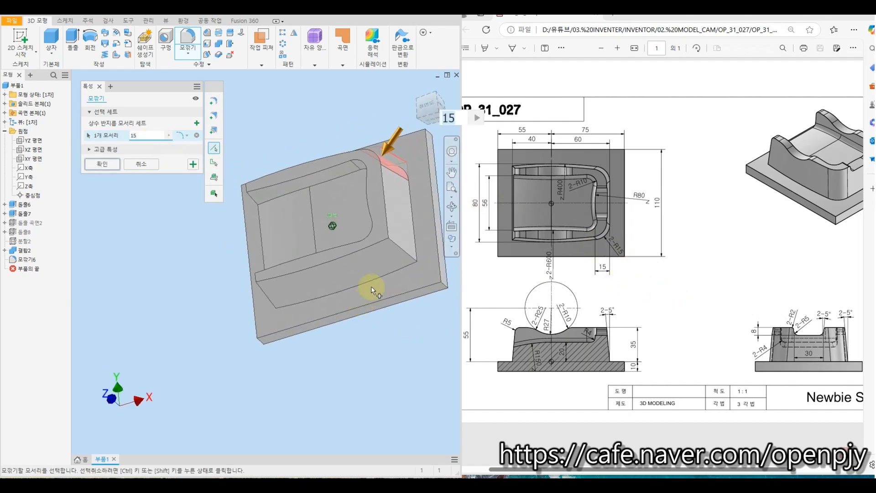
{"action": "left_click", "coordinate": [398, 244]}
{"action": "left_click", "coordinate": [193, 164]}
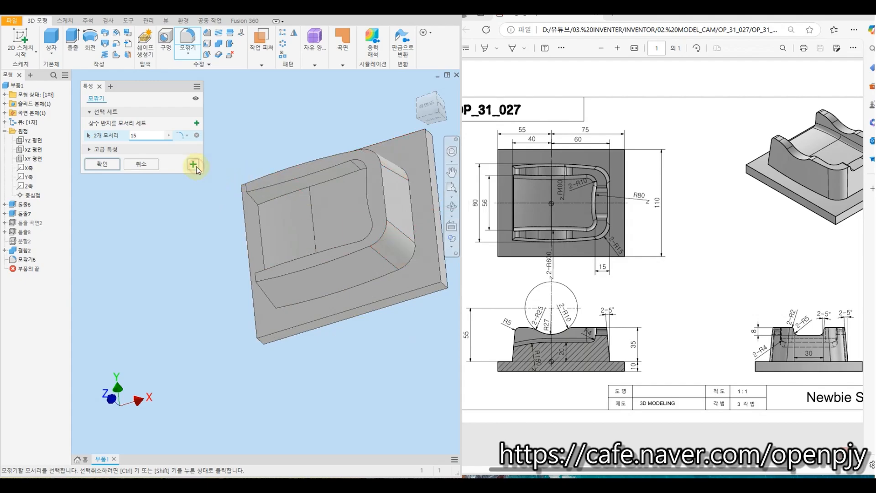
{"action": "left_click", "coordinate": [150, 165]}
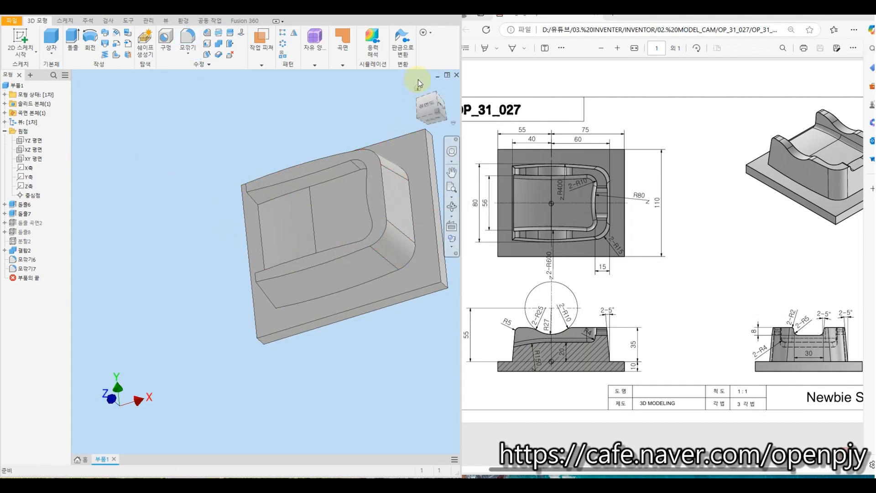
Step: Sketch a circle about 67 mm in diameter on the XZ plane, centred above the origin and overlapping the boss's upper edge
{"action": "left_click", "coordinate": [417, 88]}
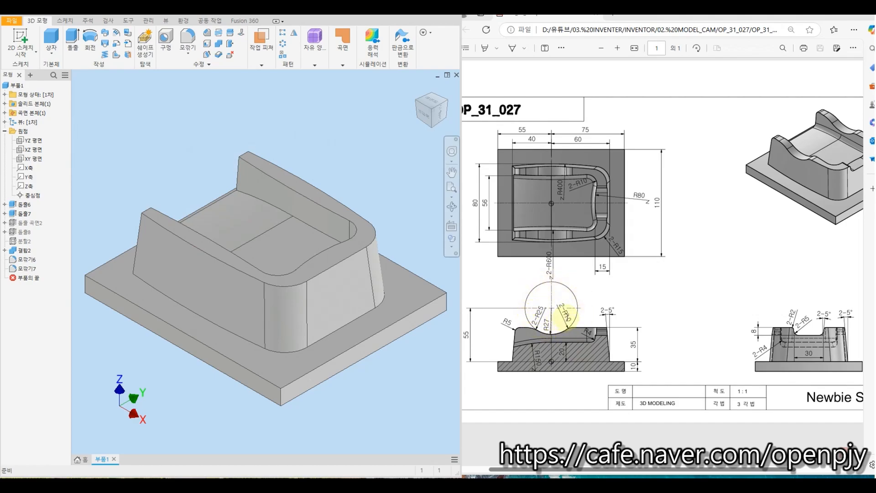
{"action": "left_click", "coordinate": [20, 39]}
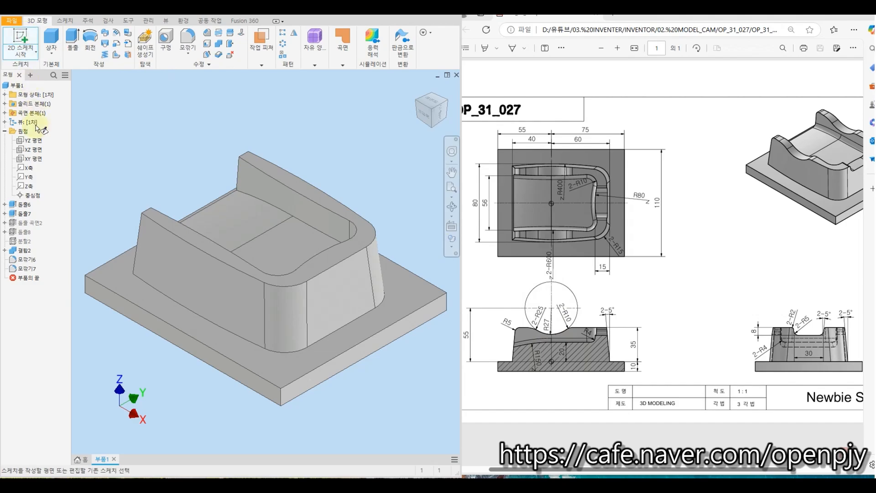
{"action": "left_click", "coordinate": [36, 151]}
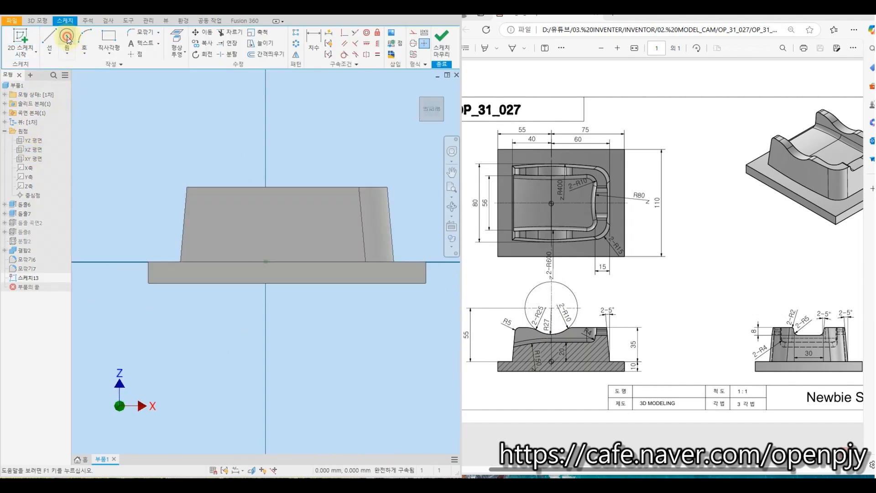
{"action": "left_click", "coordinate": [68, 38]}
{"action": "left_click", "coordinate": [266, 148]}
{"action": "left_click", "coordinate": [296, 213]}
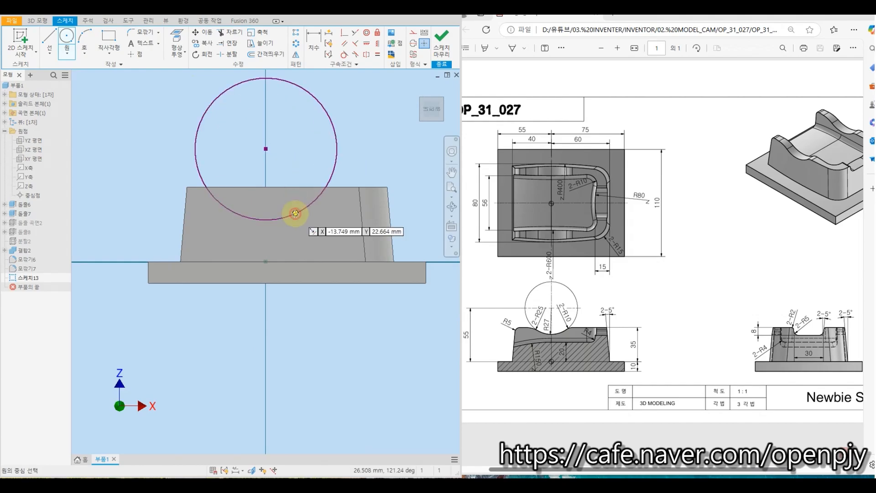
{"action": "key", "text": "Escape"}
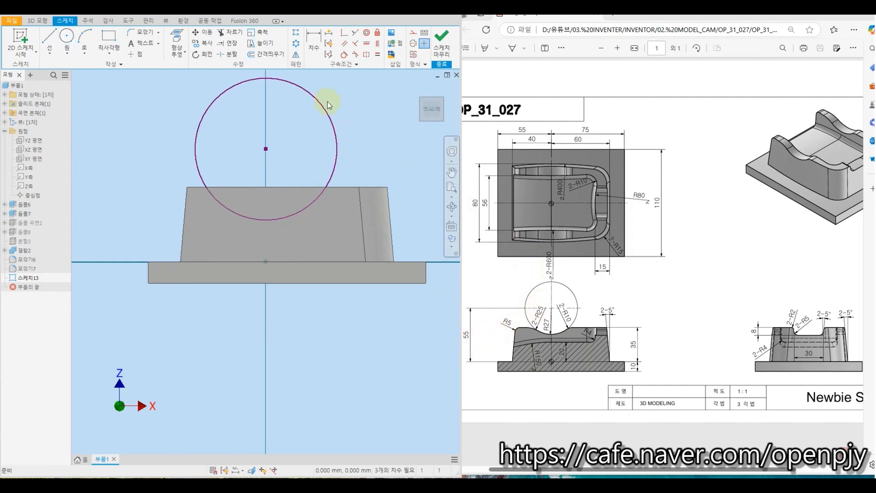
Step: Dimension the circle's centre 55 mm above the base plate's upper face and constrain it vertically in line with the origin
{"action": "left_click", "coordinate": [315, 45]}
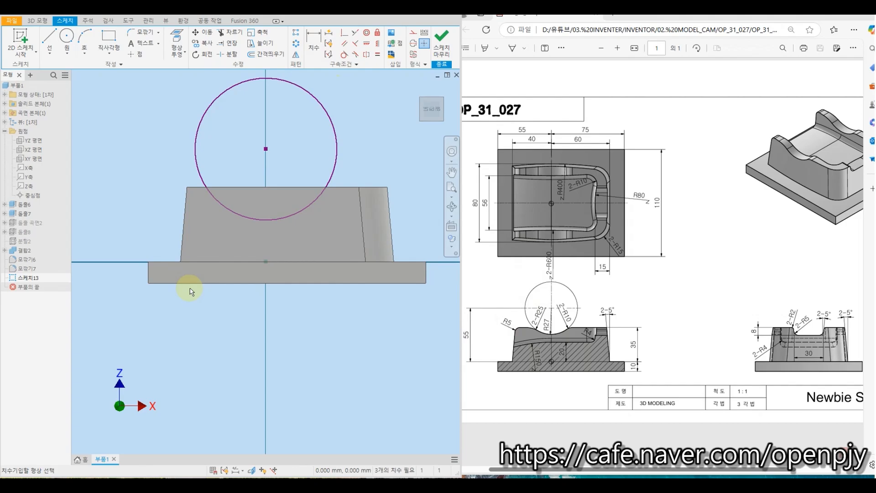
{"action": "left_click", "coordinate": [166, 263]}
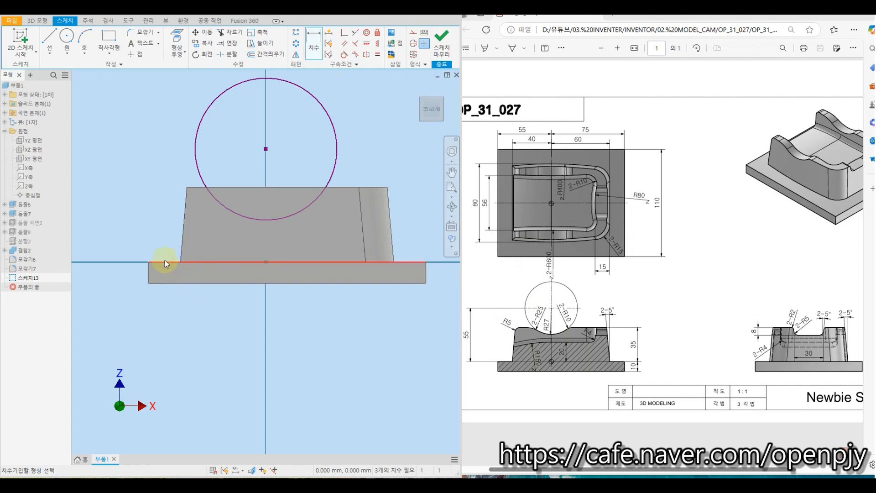
{"action": "left_click", "coordinate": [266, 149]}
{"action": "left_click", "coordinate": [131, 196]}
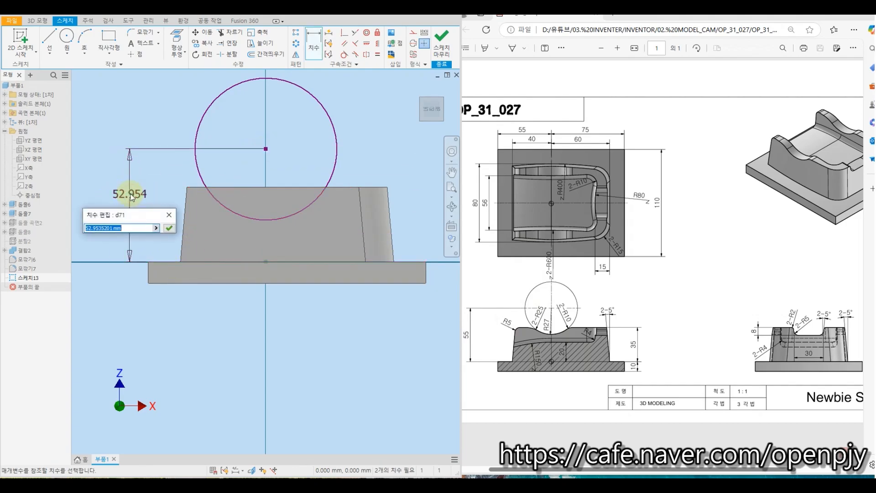
{"action": "type", "text": "55"}
{"action": "key", "text": "Return"}
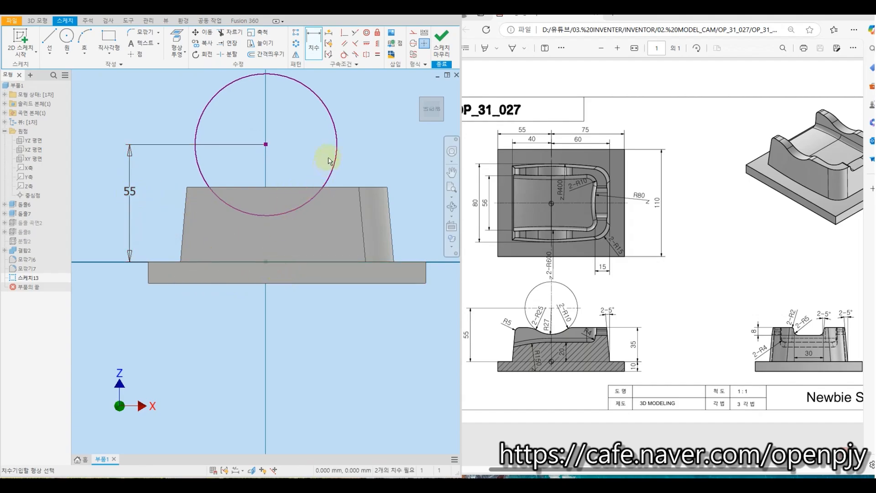
{"action": "left_click", "coordinate": [378, 43]}
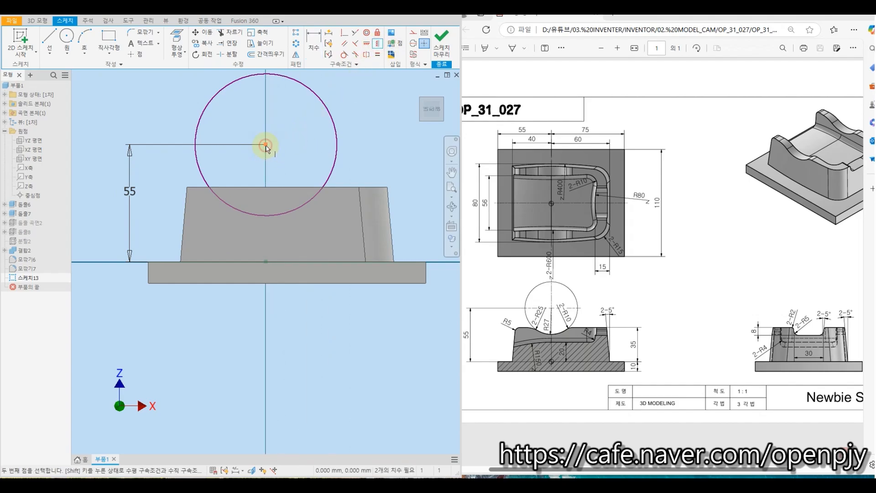
{"action": "left_click", "coordinate": [265, 263]}
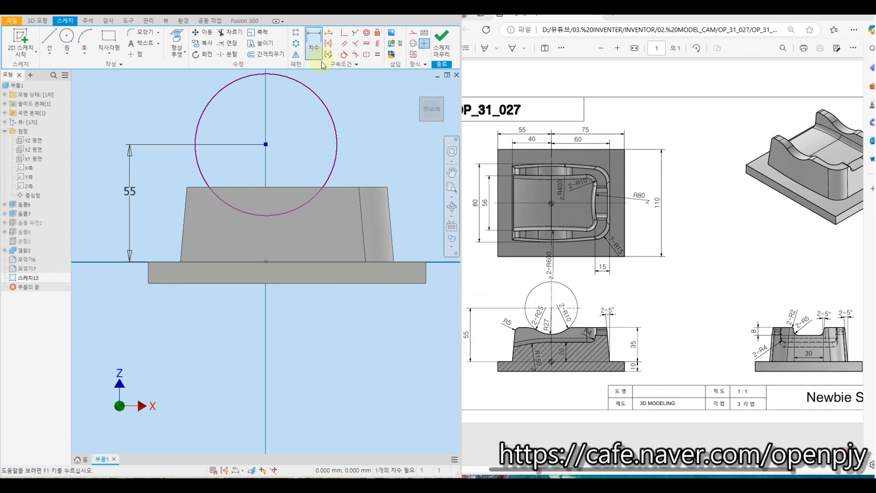
Step: Dimension the circle by radius at 27 mm and finish the sketch
{"action": "left_click", "coordinate": [316, 44]}
{"action": "left_click", "coordinate": [326, 104]}
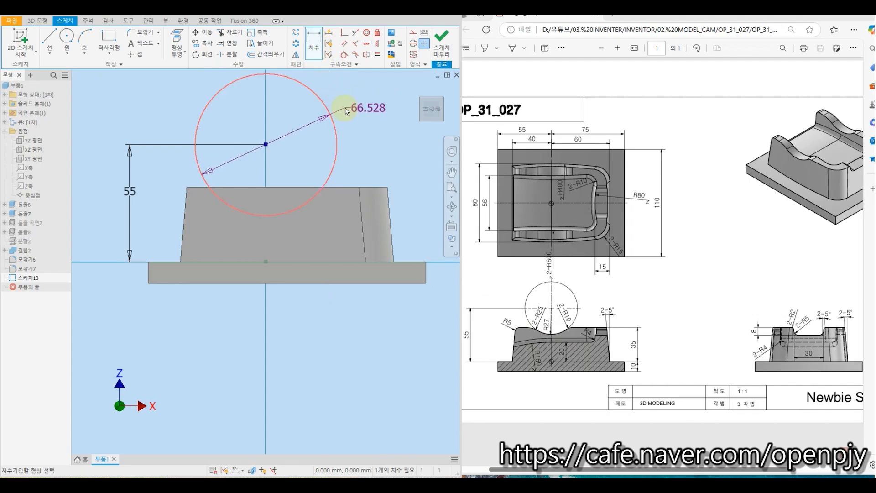
{"action": "right_click", "coordinate": [346, 112]}
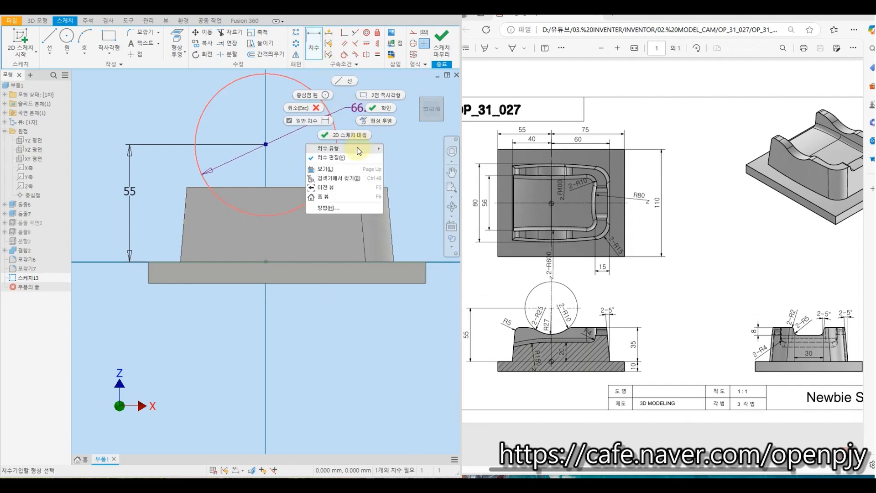
{"action": "mouse_move", "coordinate": [358, 150]}
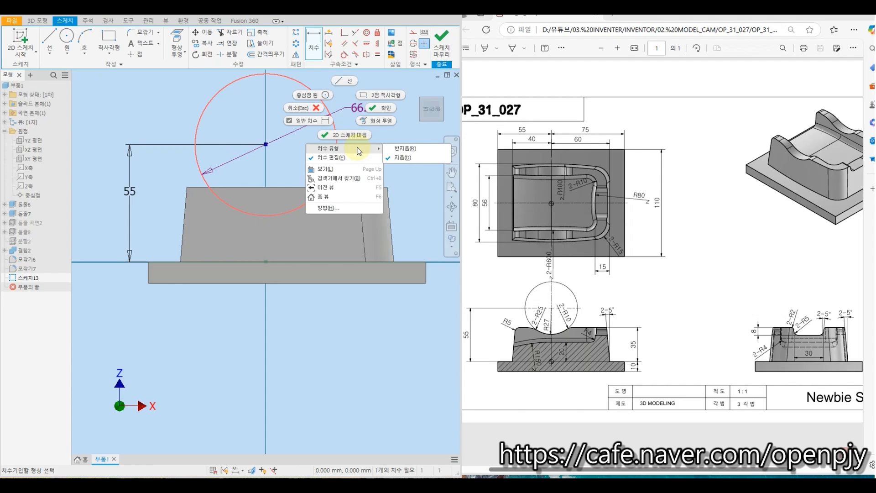
{"action": "left_click", "coordinate": [402, 150]}
{"action": "left_click", "coordinate": [346, 114]}
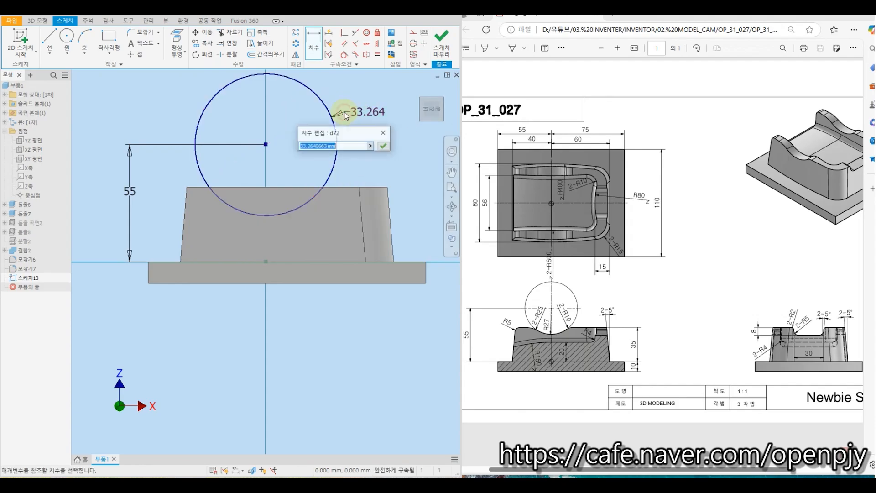
{"action": "type", "text": "2"}
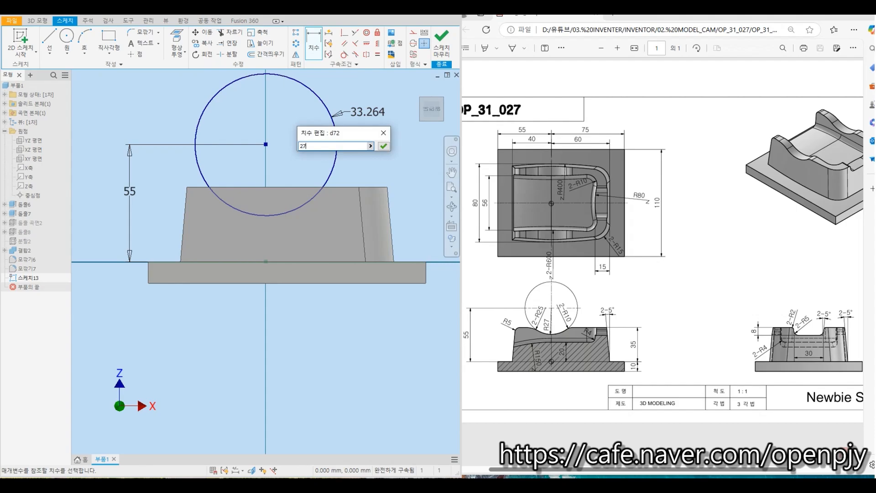
{"action": "type", "text": "7"}
{"action": "key", "text": "Return"}
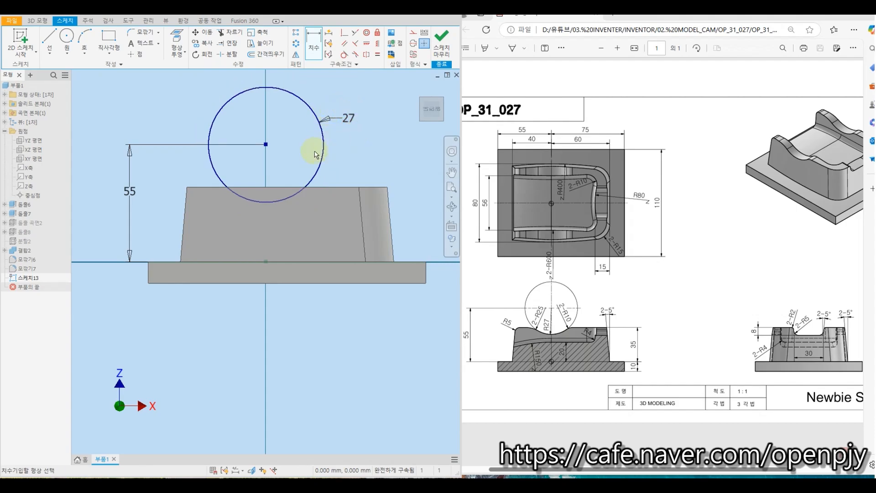
{"action": "left_click", "coordinate": [443, 45]}
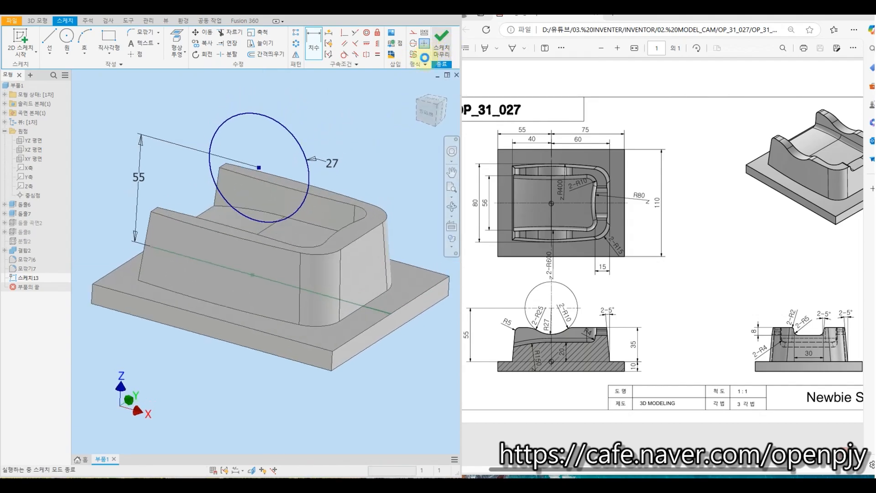
Step: Extrude the circle symmetrically 132.25 mm as a cut through both side walls of the boss
{"action": "left_click", "coordinate": [73, 38]}
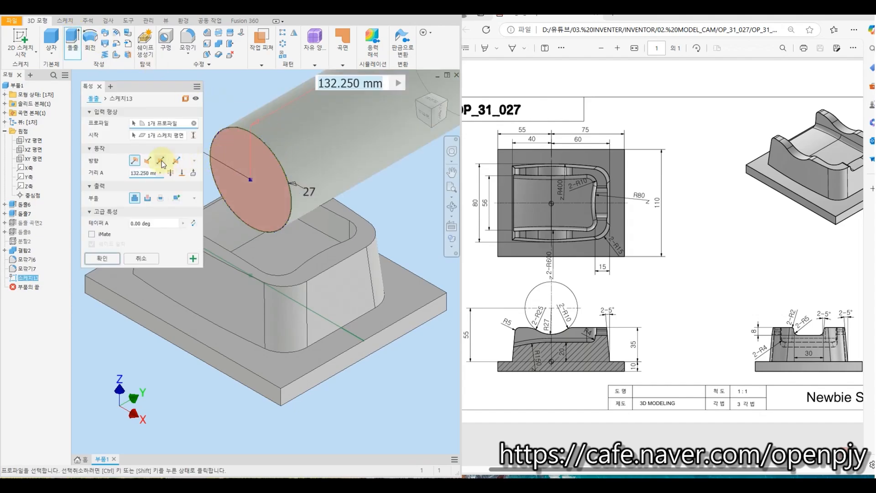
{"action": "left_click", "coordinate": [161, 161]}
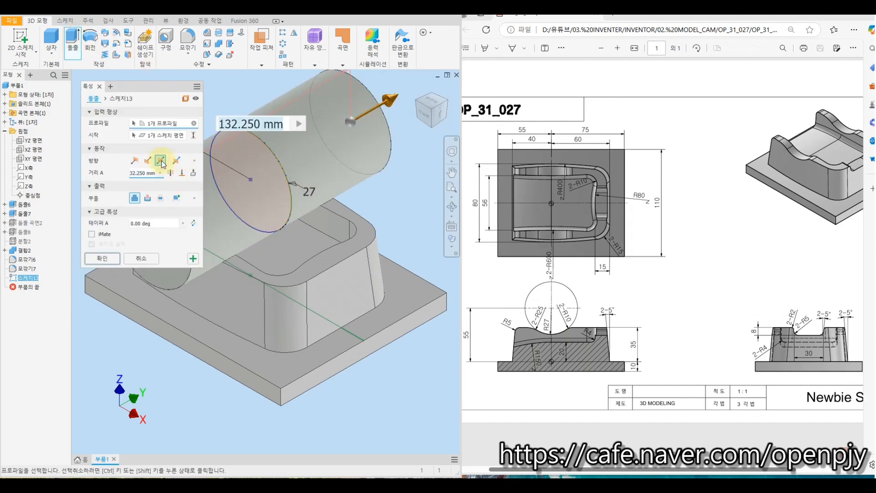
{"action": "left_click", "coordinate": [147, 199]}
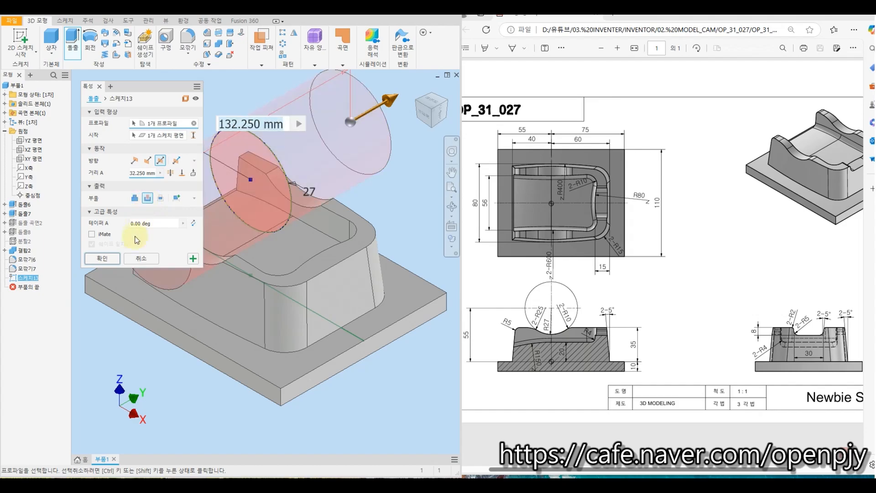
{"action": "left_click", "coordinate": [112, 259]}
Step: Start a fillet with a 10 mm radius on the two circular-cutout edges nearer the boss's closed rounded end
{"action": "mouse_move", "coordinate": [337, 240]}
{"action": "middle_mouse_down", "text": "shift"}
{"action": "mouse_move", "coordinate": [416, 177]}
{"action": "mouse_move", "coordinate": [352, 183]}
{"action": "middle_mouse_up", "text": "shift"}
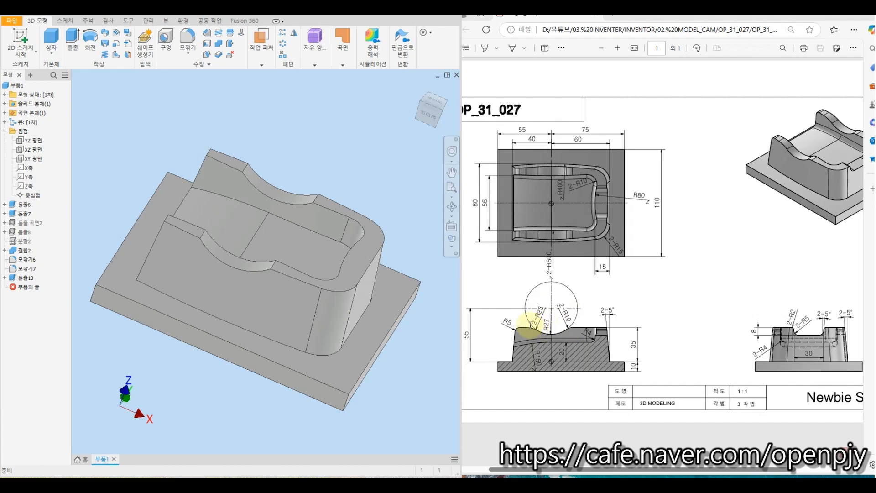
{"action": "left_click", "coordinate": [193, 35]}
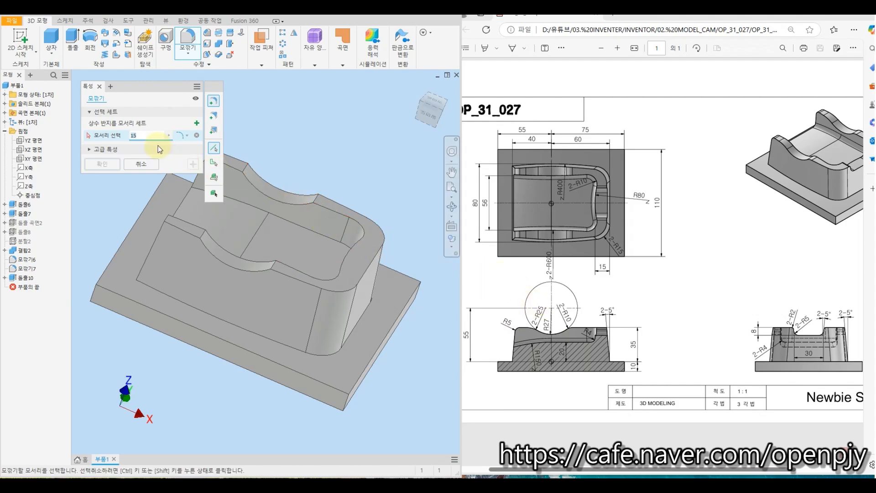
{"action": "left_click", "coordinate": [315, 199]}
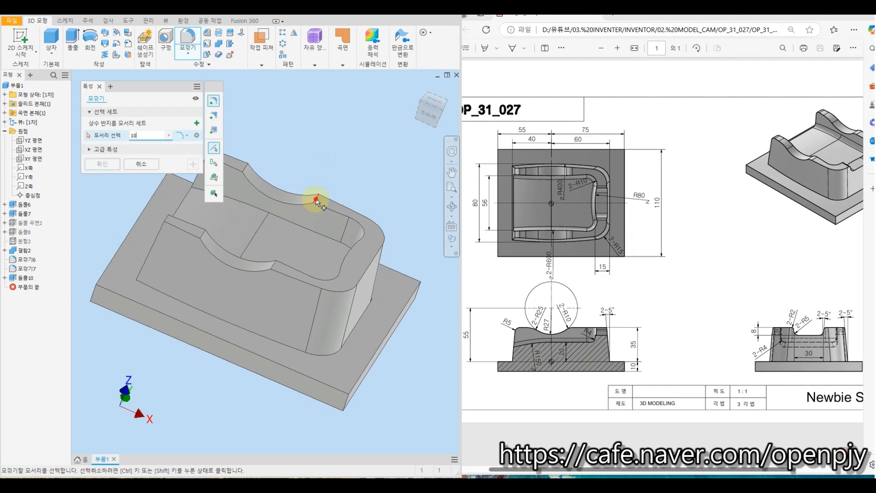
{"action": "left_click", "coordinate": [273, 265]}
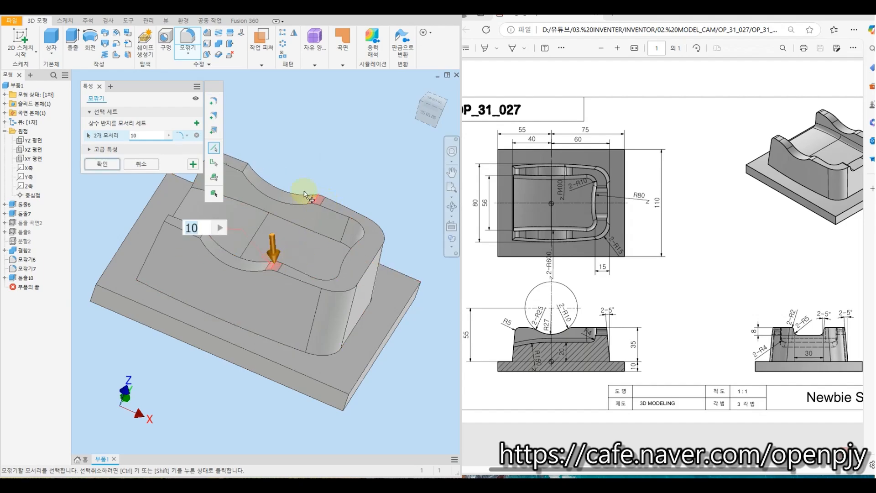
Step: Add a 25 mm radius set for the two circular-cutout edges nearer the boss's open end and apply the fillet
{"action": "left_click", "coordinate": [197, 123]}
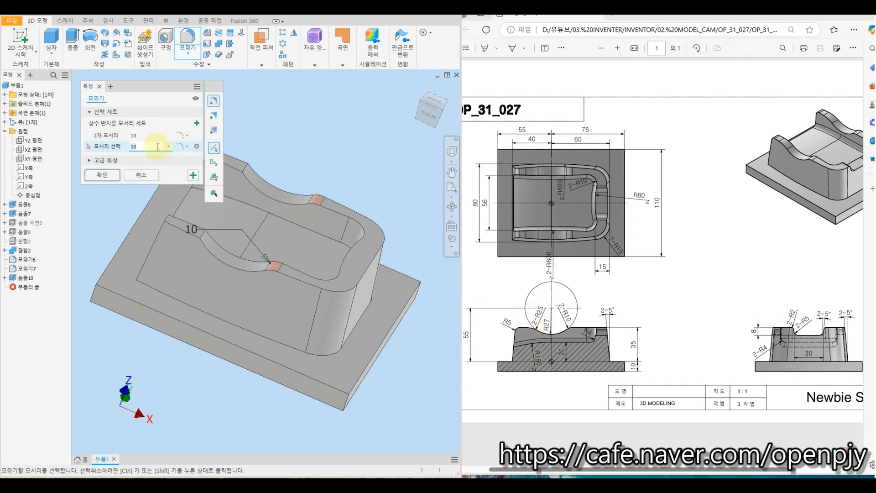
{"action": "type", "text": "25"}
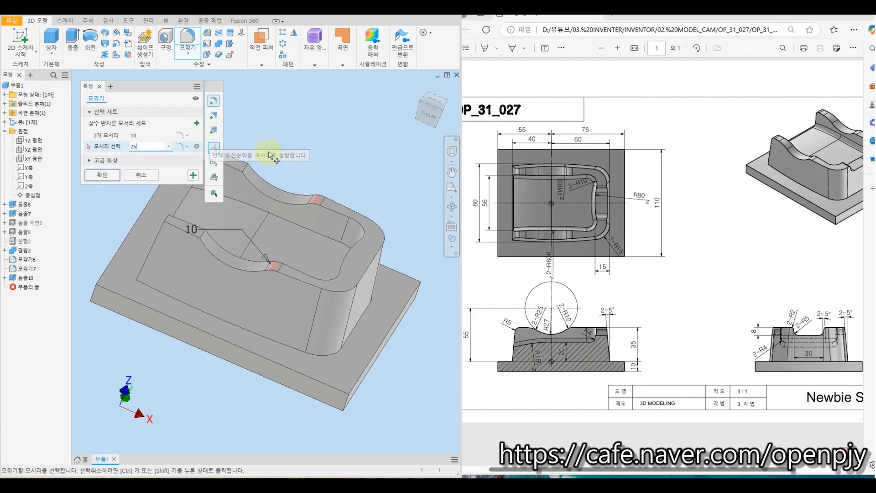
{"action": "left_click", "coordinate": [248, 168]}
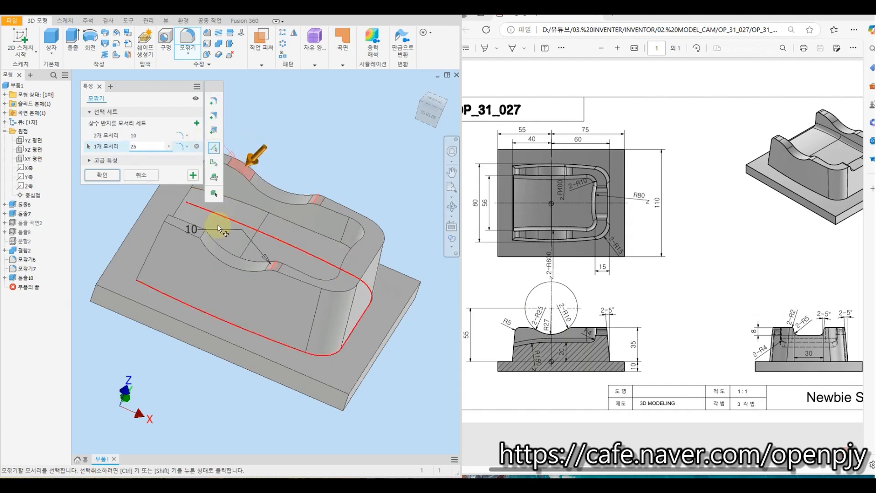
{"action": "left_click", "coordinate": [205, 236]}
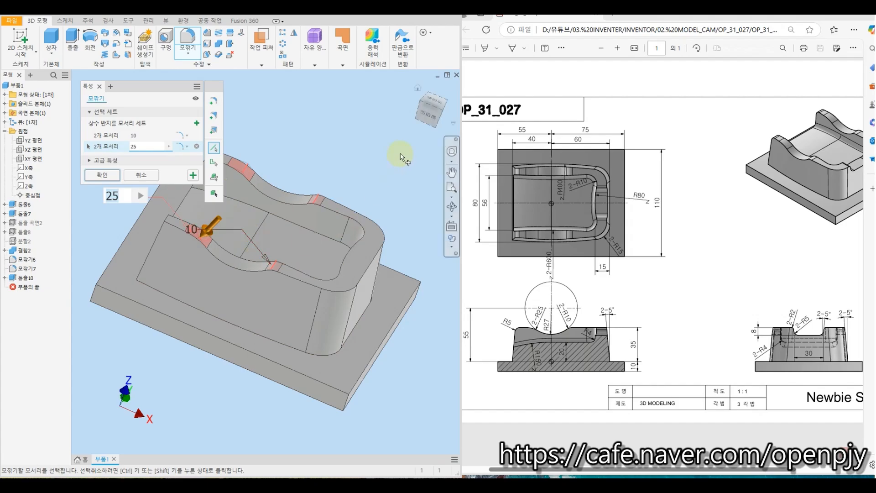
{"action": "left_click", "coordinate": [109, 175]}
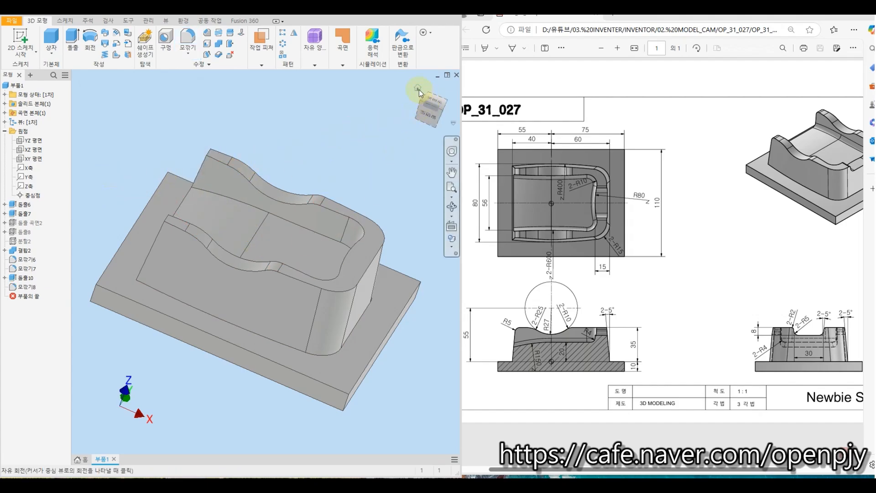
Step: Fillet the upper end edges of both side walls at the boss's open end with a 5 mm radius
{"action": "mouse_move", "coordinate": [271, 128]}
{"action": "middle_mouse_down", "text": "shift"}
{"action": "mouse_move", "coordinate": [293, 131]}
{"action": "mouse_move", "coordinate": [280, 129]}
{"action": "middle_mouse_up", "text": "shift"}
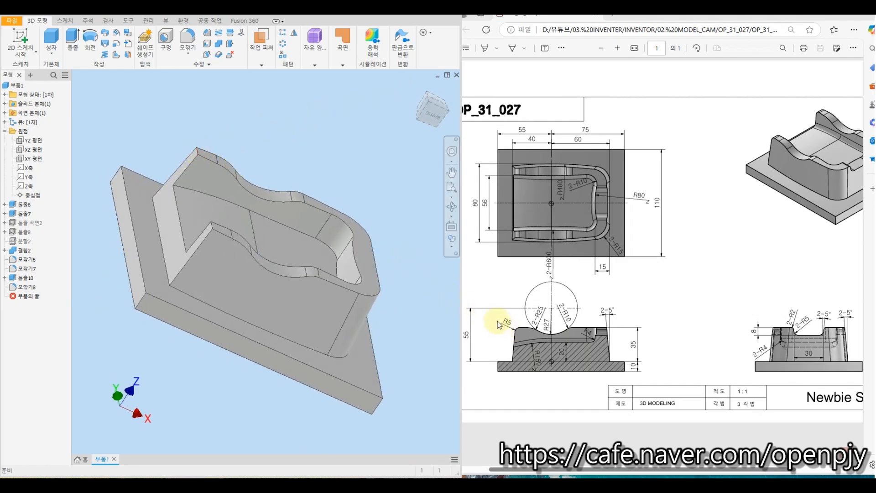
{"action": "left_click", "coordinate": [192, 37]}
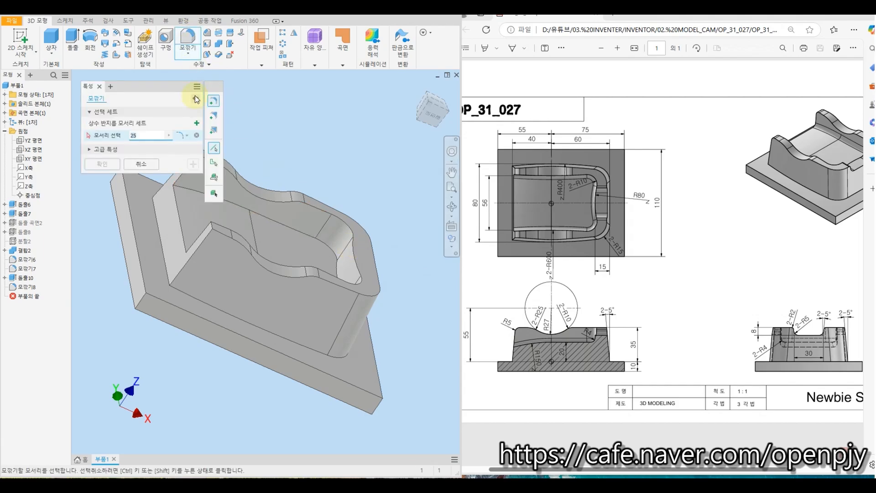
{"action": "type", "text": "5"}
{"action": "middle_click_drag", "start_coordinate": [201, 220], "coordinate": [186, 278], "text": "shift"}
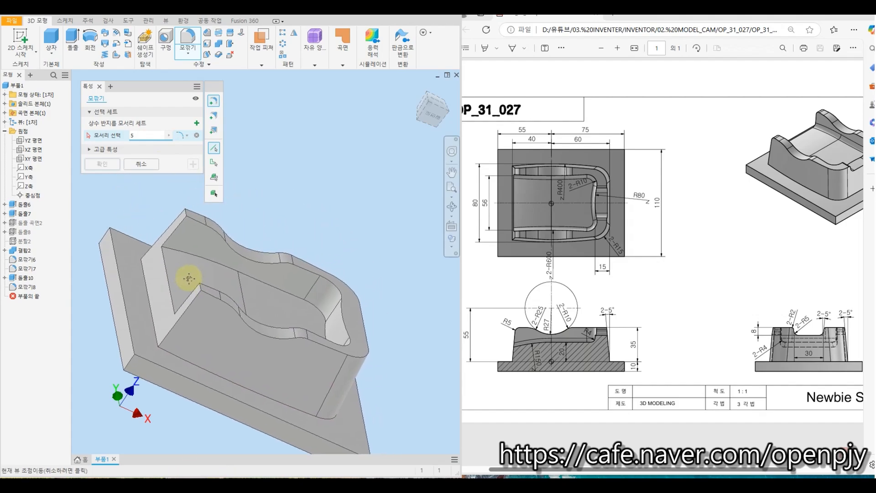
{"action": "left_click", "coordinate": [186, 214]}
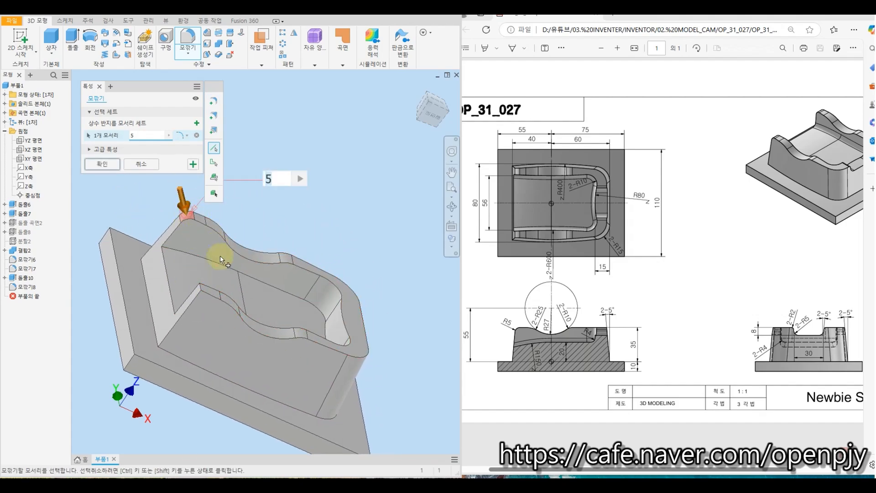
{"action": "left_click", "coordinate": [200, 287]}
{"action": "left_click", "coordinate": [114, 165]}
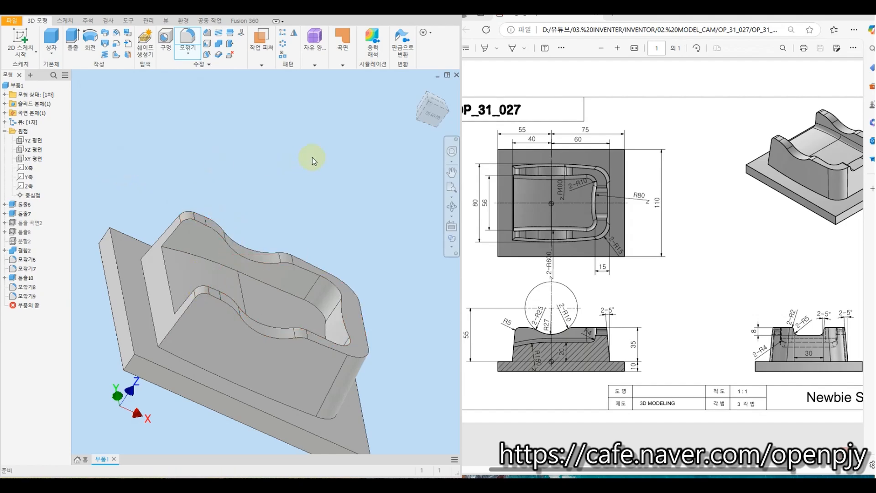
Step: Sketch a rectangle about 23.4 by 20.6 mm on the YZ plane across the boss's upper edge, its lower midpoint constrained vertically to the origin
{"action": "left_click", "coordinate": [415, 88]}
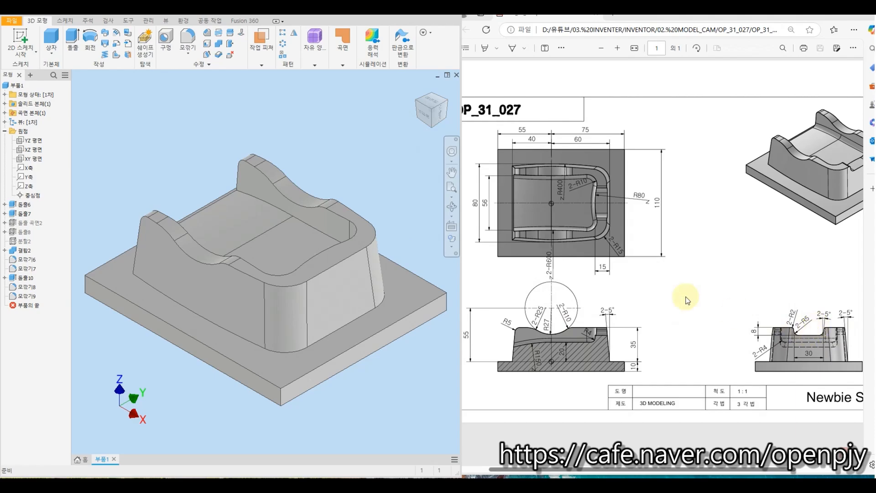
{"action": "left_click", "coordinate": [24, 38]}
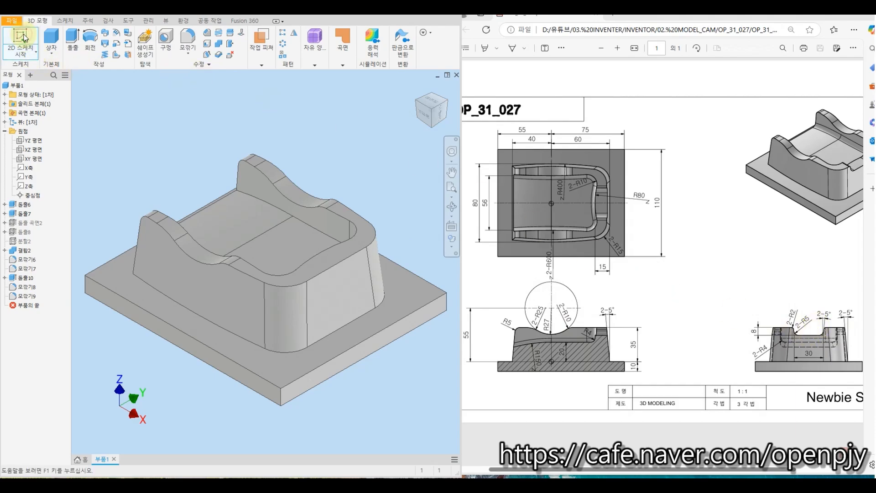
{"action": "left_click", "coordinate": [35, 142]}
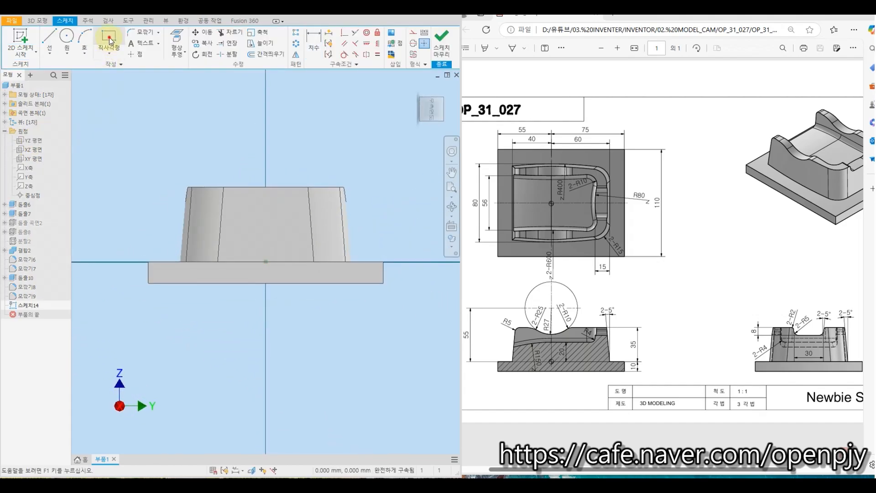
{"action": "left_click", "coordinate": [109, 40]}
{"action": "left_click", "coordinate": [241, 164]}
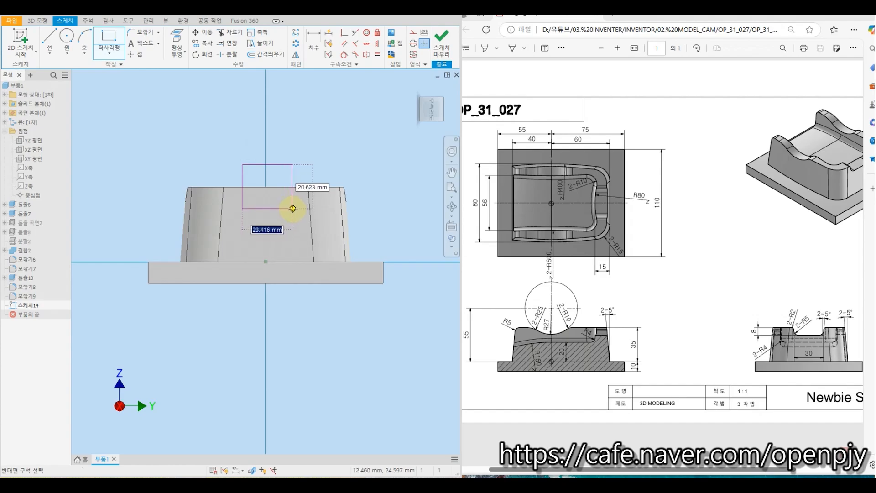
{"action": "left_click", "coordinate": [292, 209]}
{"action": "key", "text": "Escape"}
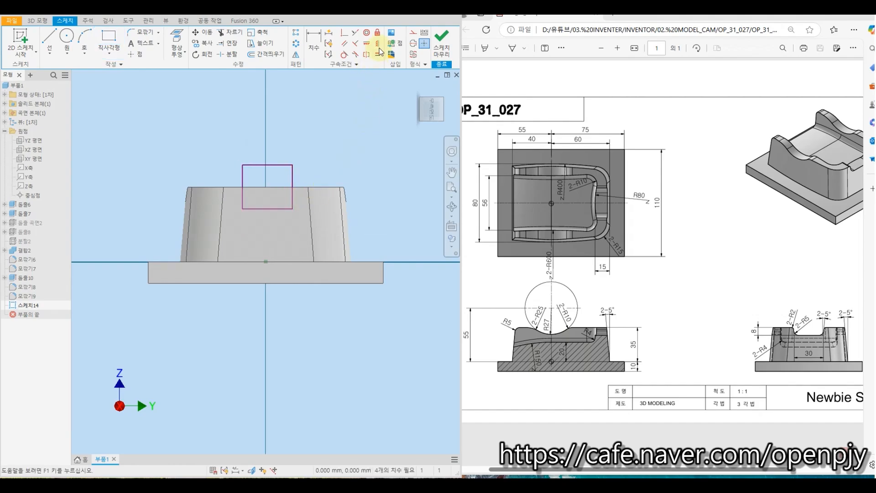
{"action": "left_click", "coordinate": [267, 262]}
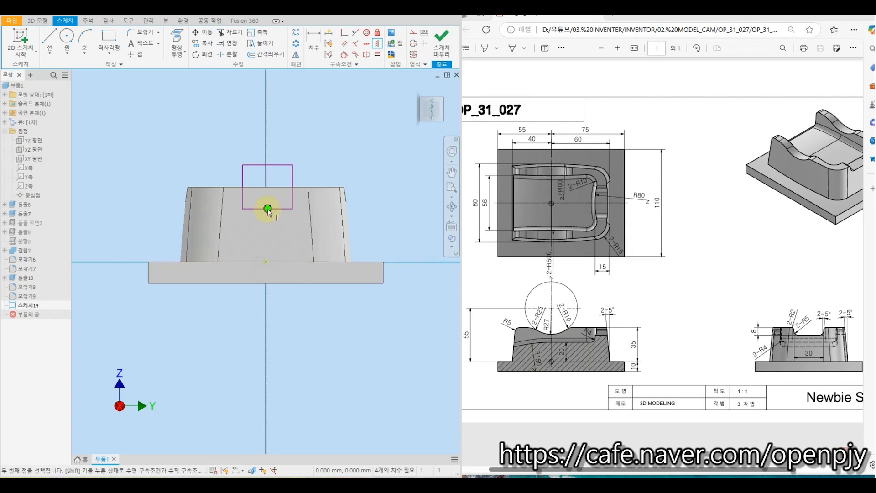
{"action": "left_click", "coordinate": [268, 209]}
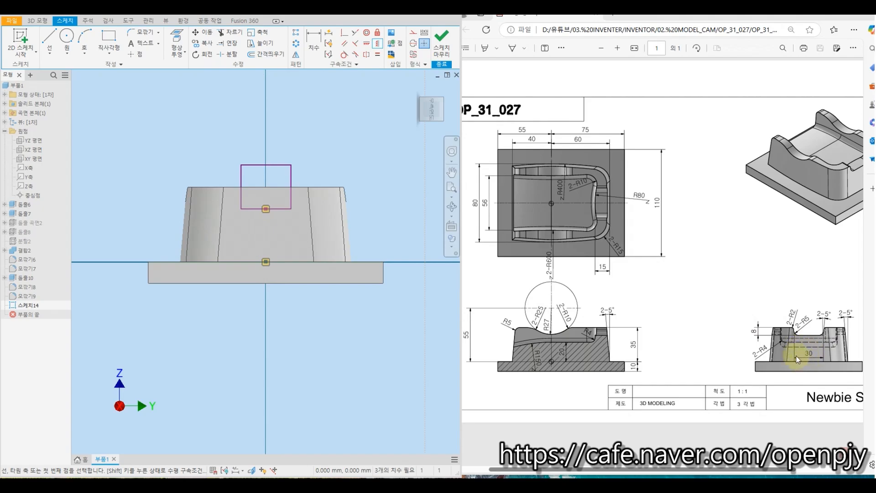
{"action": "left_click", "coordinate": [314, 41]}
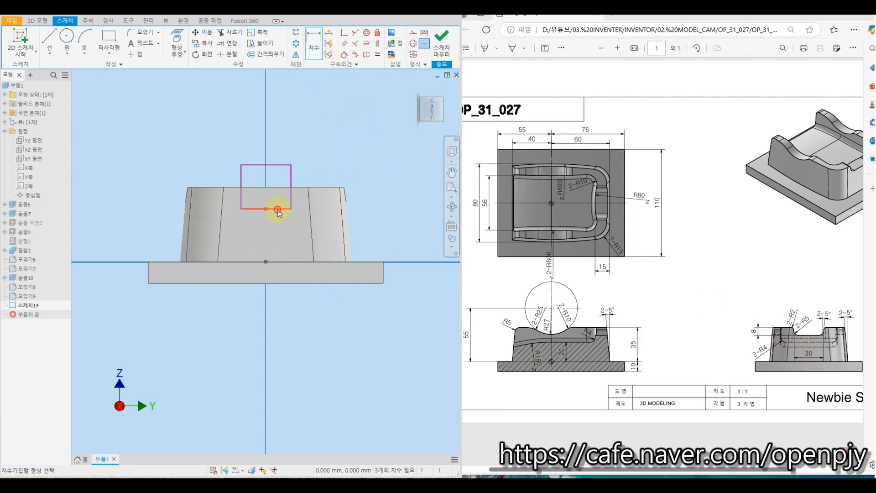
{"action": "left_click", "coordinate": [279, 210]}
{"action": "left_click", "coordinate": [273, 231]}
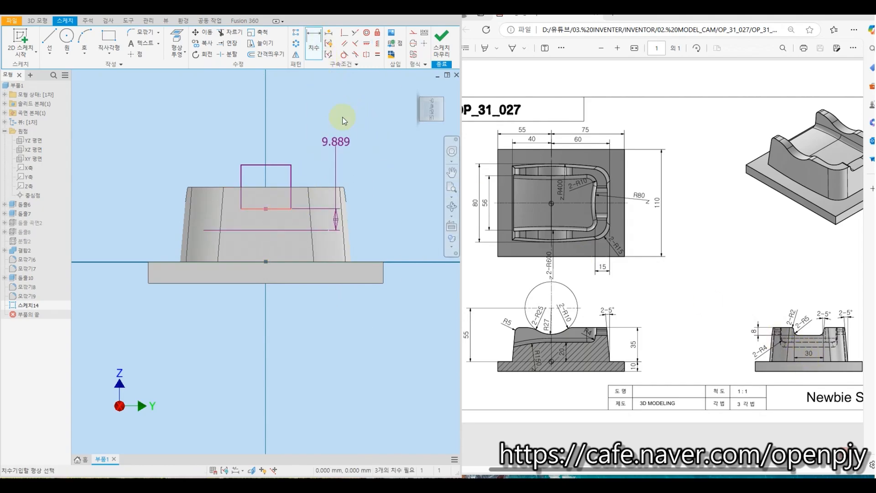
{"action": "key", "text": "Escape"}
Step: Dimension the rectangle's width at 30 mm
{"action": "left_click", "coordinate": [314, 45]}
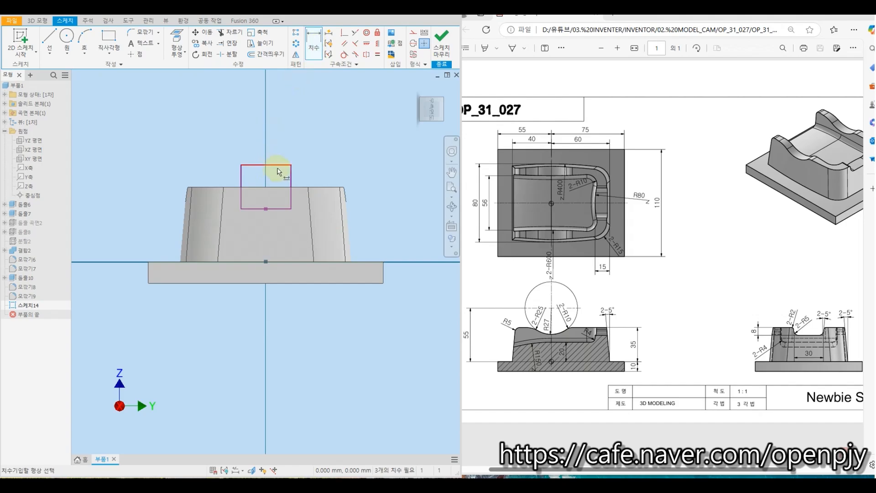
{"action": "left_click", "coordinate": [280, 166]}
{"action": "left_click", "coordinate": [262, 138]}
{"action": "type", "text": "30"}
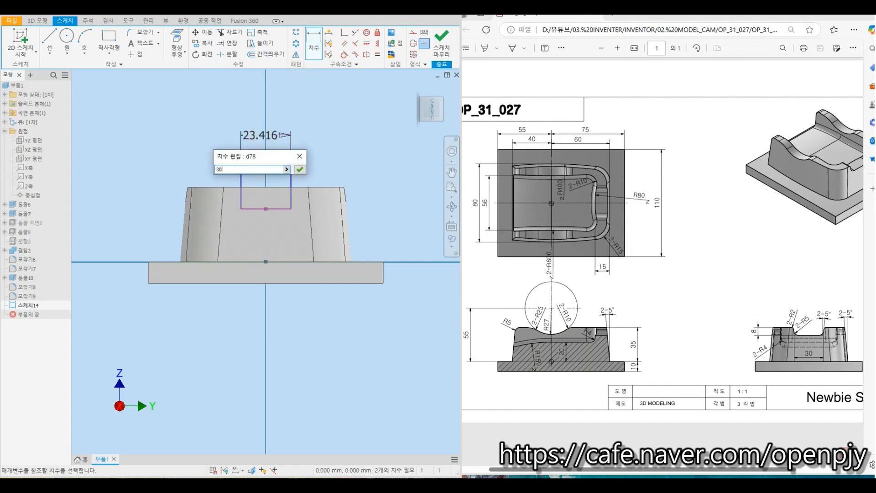
{"action": "key", "text": "Return"}
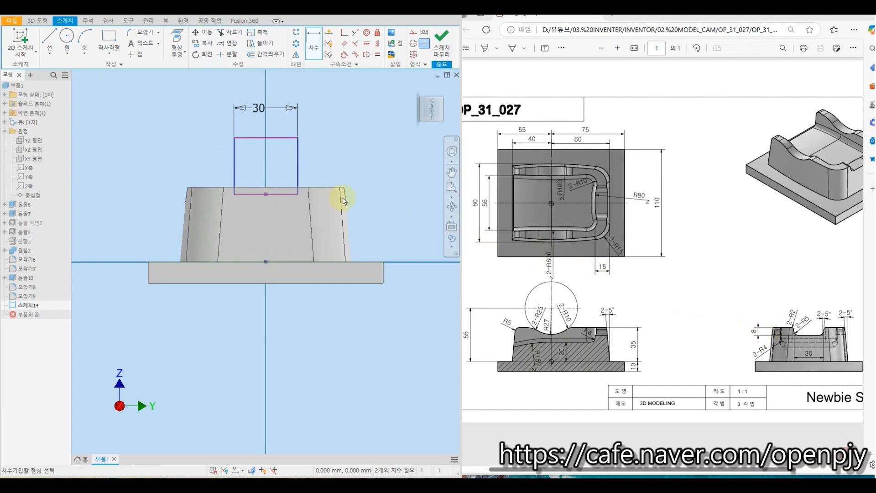
Step: Dimension the rectangle's lower edge 8 mm below the boss's upper edge and finish the sketch
{"action": "left_click", "coordinate": [302, 186]}
{"action": "left_click", "coordinate": [291, 194]}
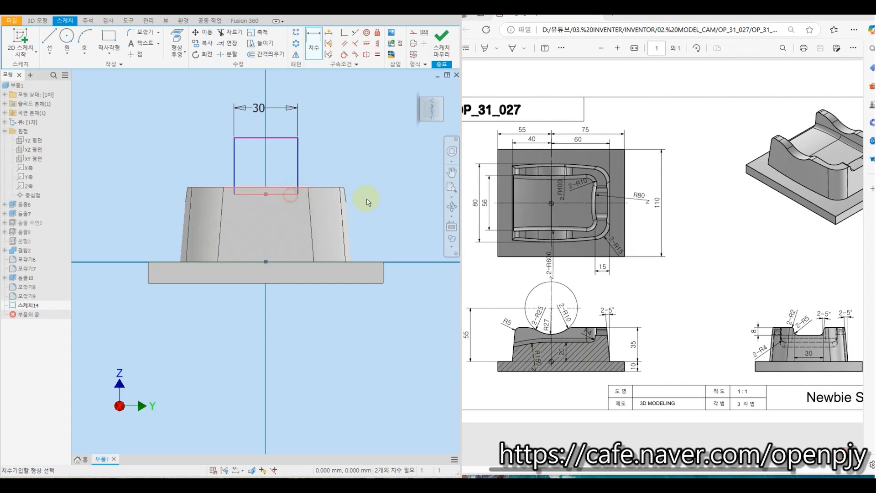
{"action": "left_click", "coordinate": [370, 199]}
{"action": "type", "text": "8"}
{"action": "key", "text": "Return"}
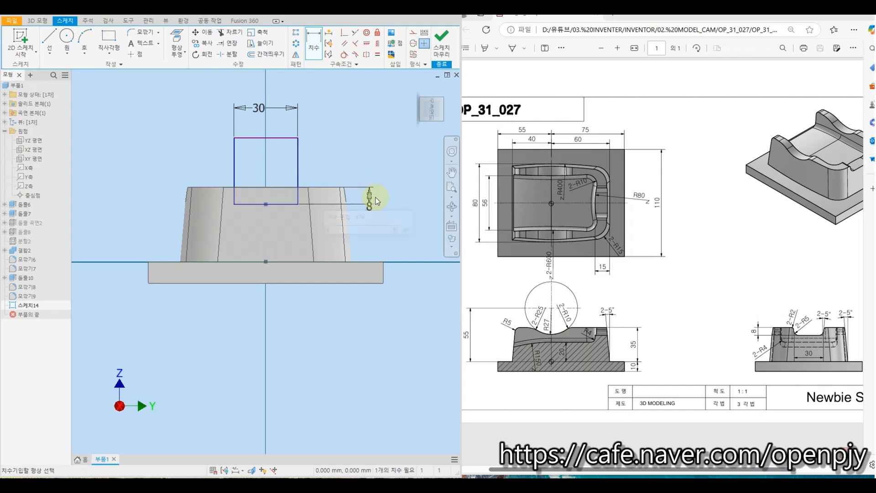
{"action": "left_click", "coordinate": [446, 41]}
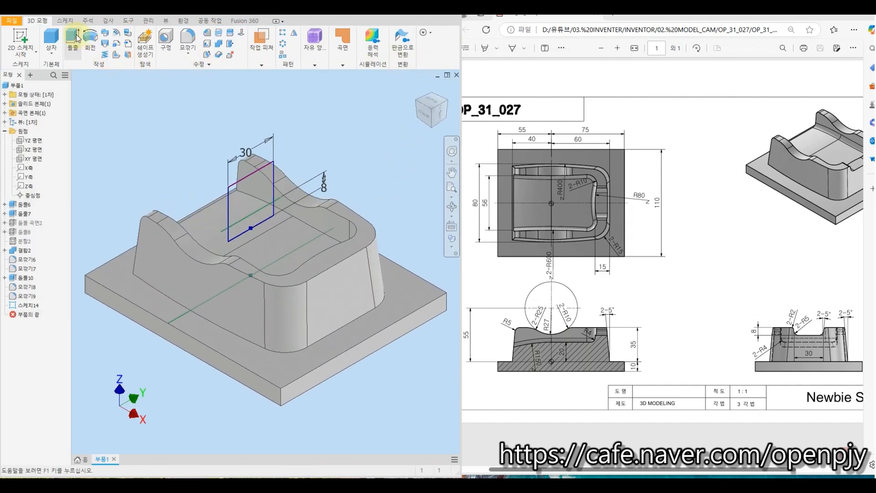
Step: Extrude both rectangle profiles 132.25 mm in the default direction as a cut through the boss's closed end wall
{"action": "left_click", "coordinate": [73, 37]}
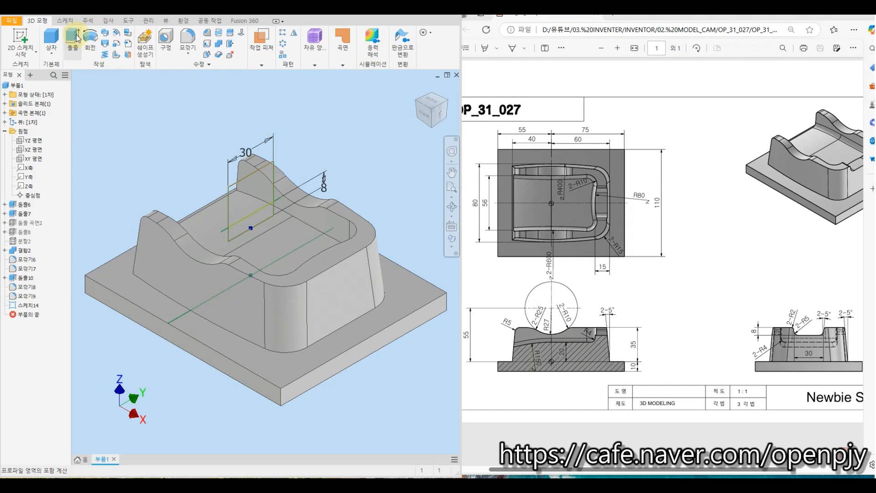
{"action": "left_click", "coordinate": [243, 174]}
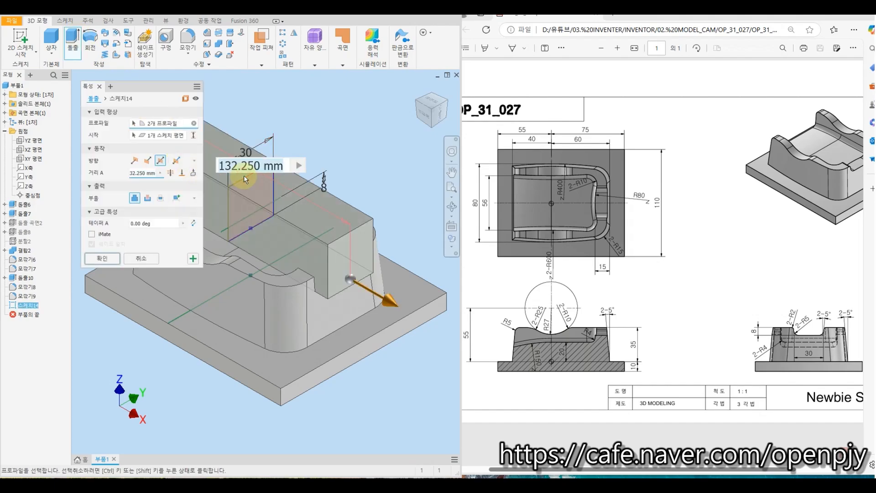
{"action": "left_click", "coordinate": [146, 161]}
{"action": "left_click", "coordinate": [134, 161]}
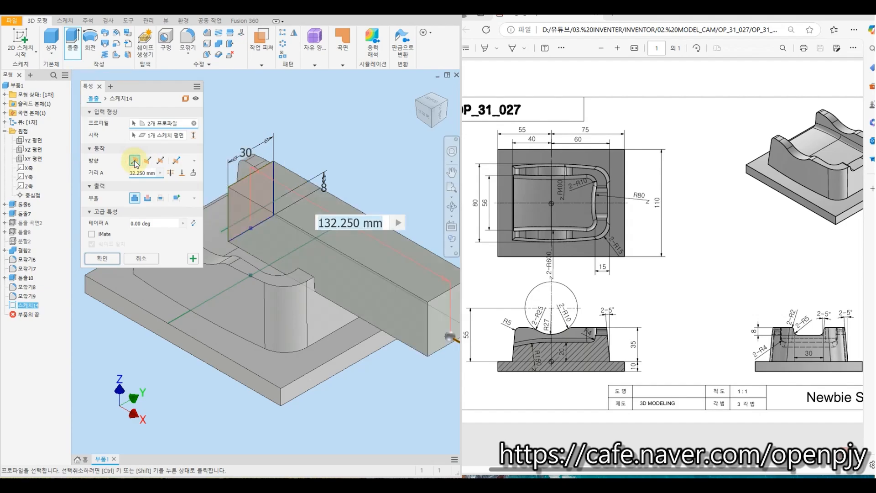
{"action": "left_click", "coordinate": [147, 198]}
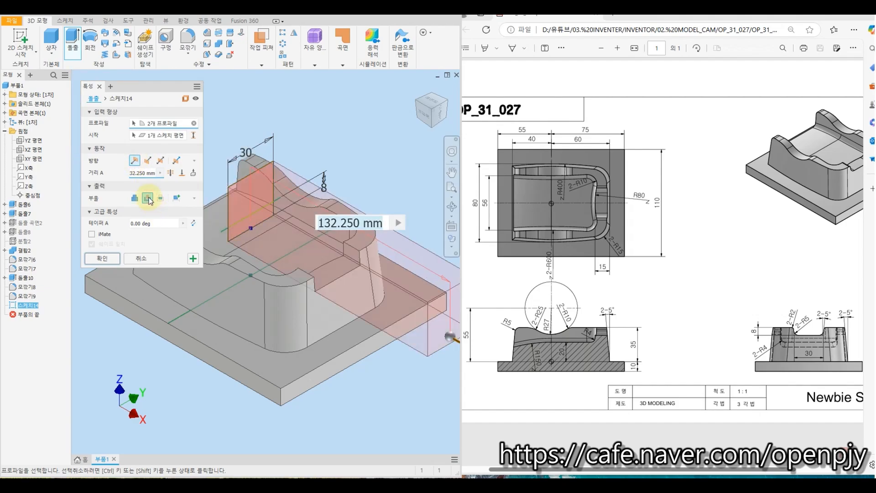
{"action": "left_click", "coordinate": [102, 258]}
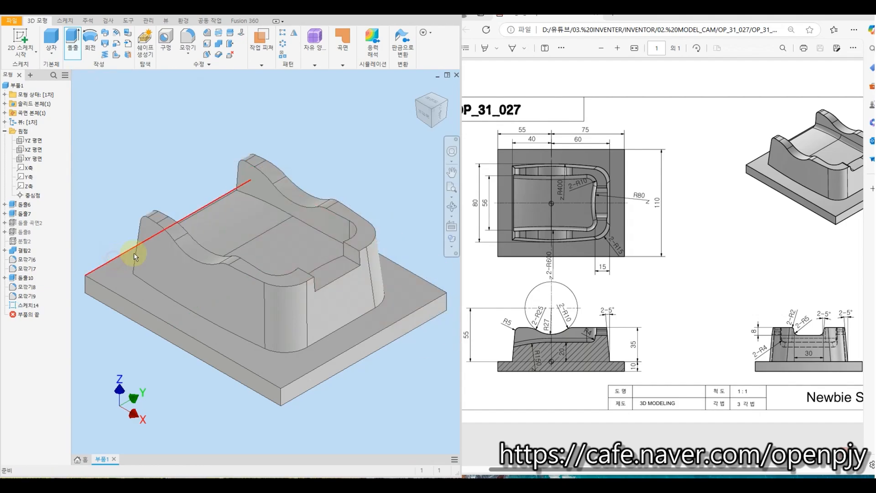
{"action": "mouse_move", "coordinate": [374, 197]}
{"action": "middle_mouse_down", "text": "shift"}
{"action": "mouse_move", "coordinate": [330, 200]}
{"action": "mouse_move", "coordinate": [371, 201]}
{"action": "middle_mouse_up", "text": "shift"}
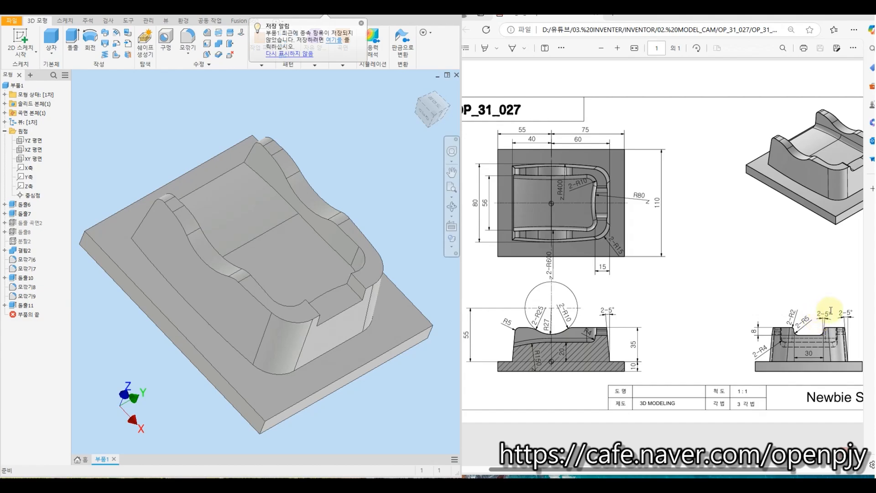
Step: Draft the notch's two side faces by 5 degrees, using the notch floor as the fixed plane
{"action": "left_click", "coordinate": [208, 54]}
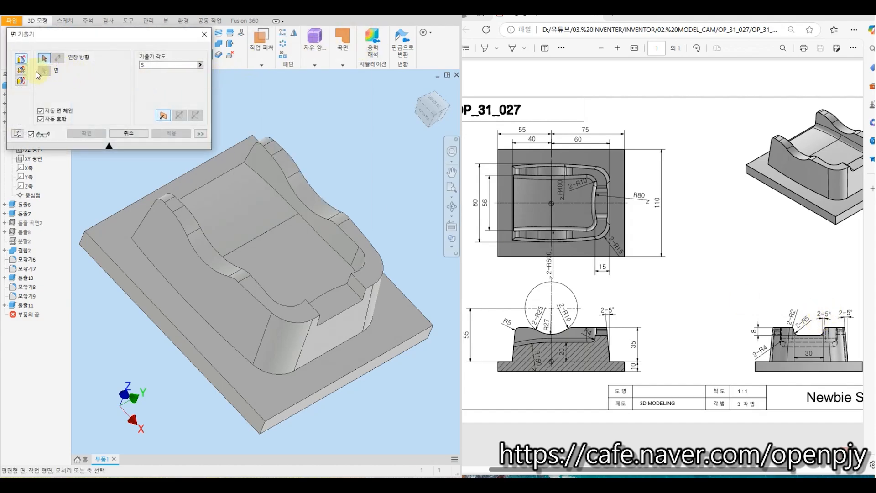
{"action": "left_click", "coordinate": [21, 71]}
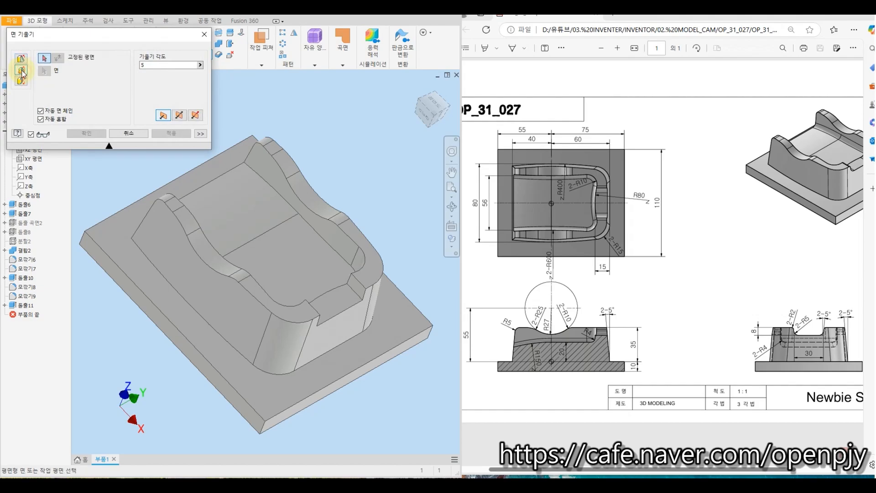
{"action": "left_click", "coordinate": [338, 301]}
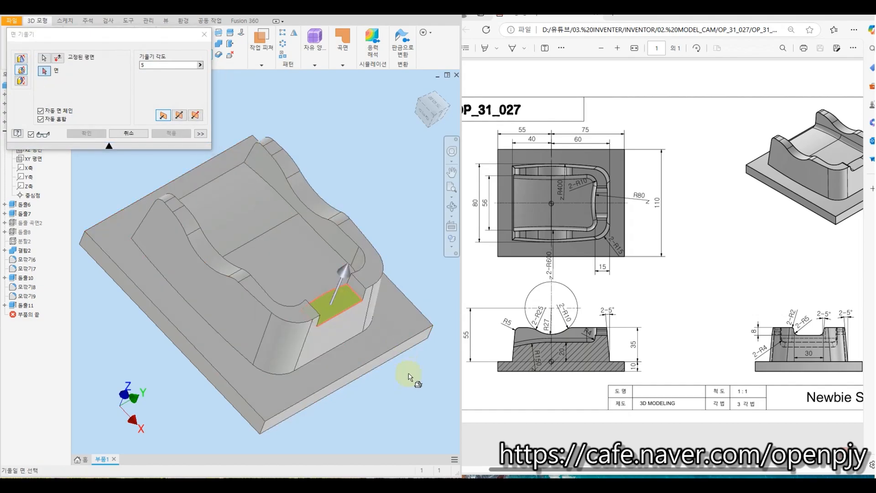
{"action": "middle_click_drag", "start_coordinate": [392, 375], "coordinate": [343, 361], "text": "shift"}
{"action": "scroll", "coordinate": [224, 274], "scroll_direction": "up", "scroll_amount": 5}
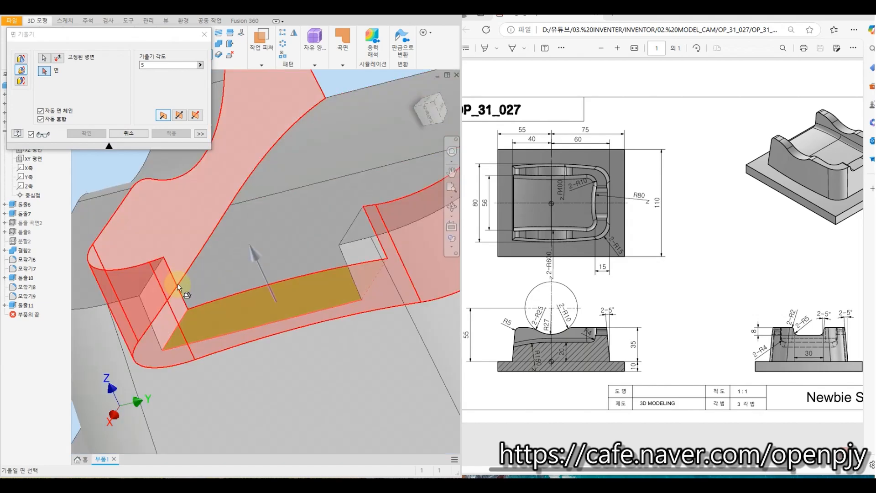
{"action": "left_click", "coordinate": [167, 293]}
{"action": "scroll", "coordinate": [204, 298], "scroll_direction": "down", "scroll_amount": 4}
{"action": "middle_click_drag", "start_coordinate": [255, 319], "coordinate": [360, 292], "text": "shift"}
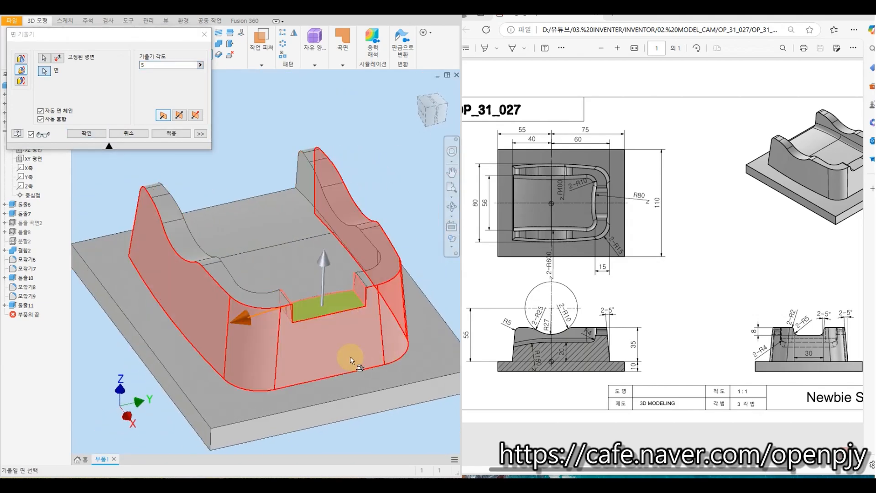
{"action": "middle_click_drag", "start_coordinate": [353, 358], "coordinate": [347, 268], "text": "shift"}
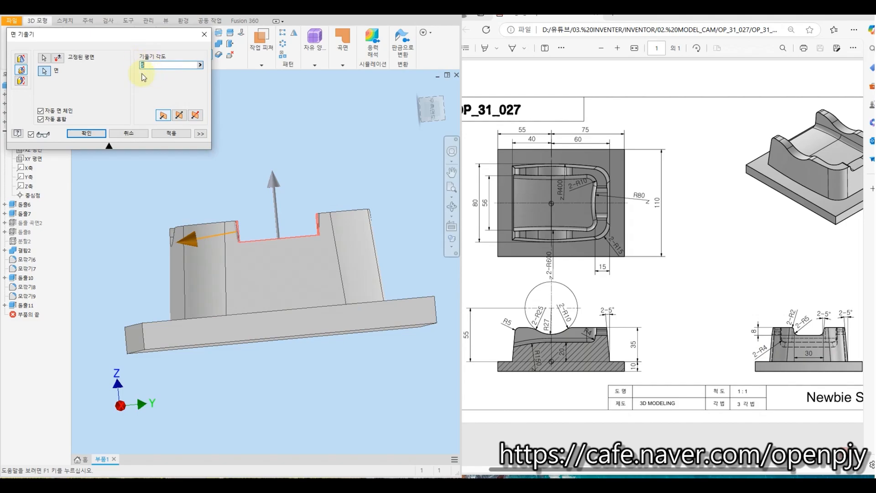
{"action": "left_click", "coordinate": [170, 135]}
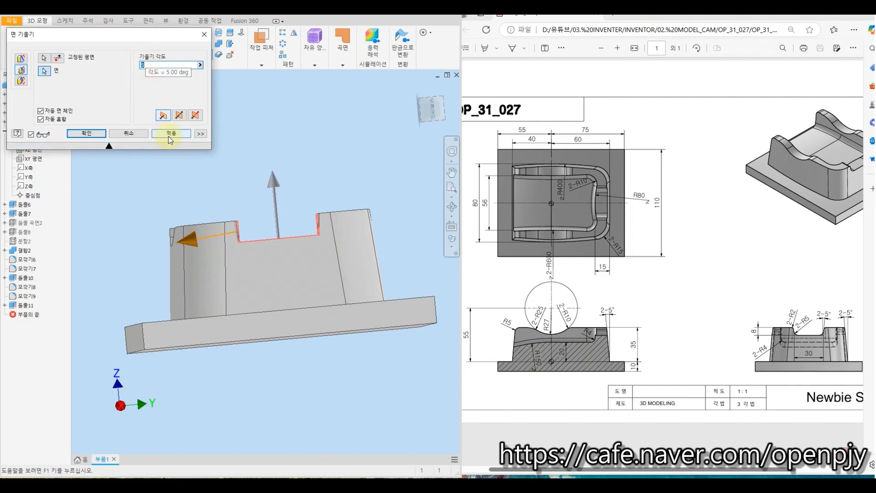
{"action": "left_click", "coordinate": [129, 134]}
{"action": "left_click", "coordinate": [433, 108]}
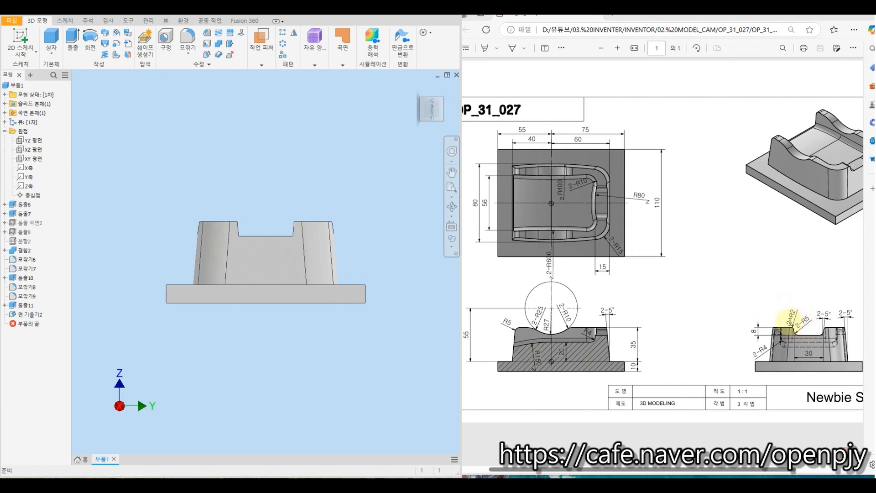
Step: Set up a 5 mm fillet on the two lower corner edges where the notch's sides meet its floor
{"action": "left_click", "coordinate": [192, 37]}
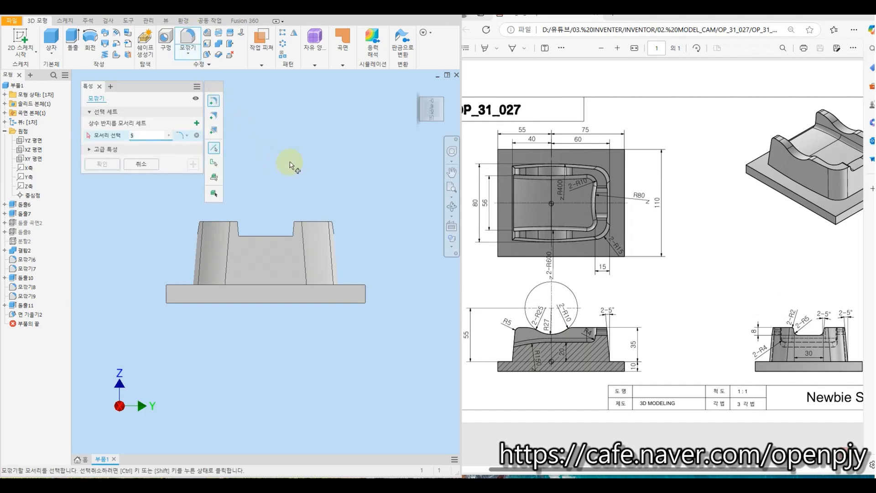
{"action": "key", "text": "F6"}
{"action": "scroll", "coordinate": [250, 338], "scroll_direction": "up", "scroll_amount": 2}
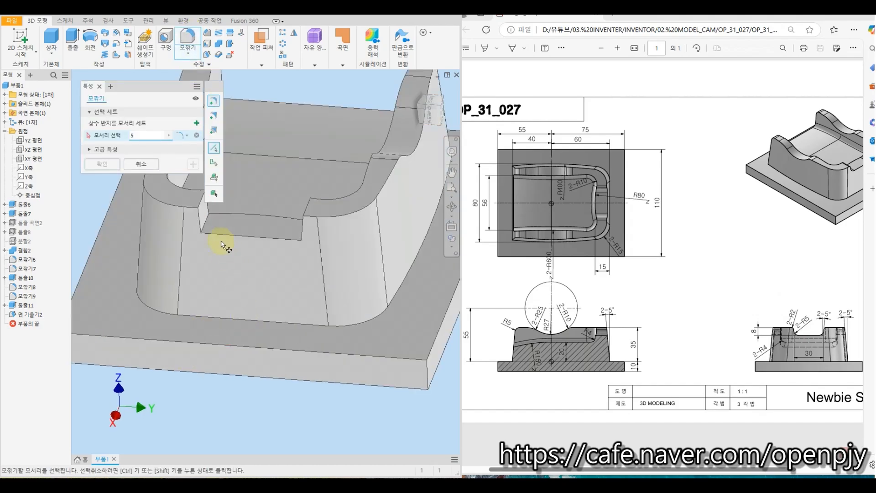
{"action": "scroll", "coordinate": [221, 239], "scroll_direction": "up", "scroll_amount": 2}
{"action": "left_click", "coordinate": [198, 267]}
{"action": "middle_click_drag", "start_coordinate": [236, 299], "coordinate": [391, 306], "text": "shift"}
{"action": "left_click", "coordinate": [384, 296]}
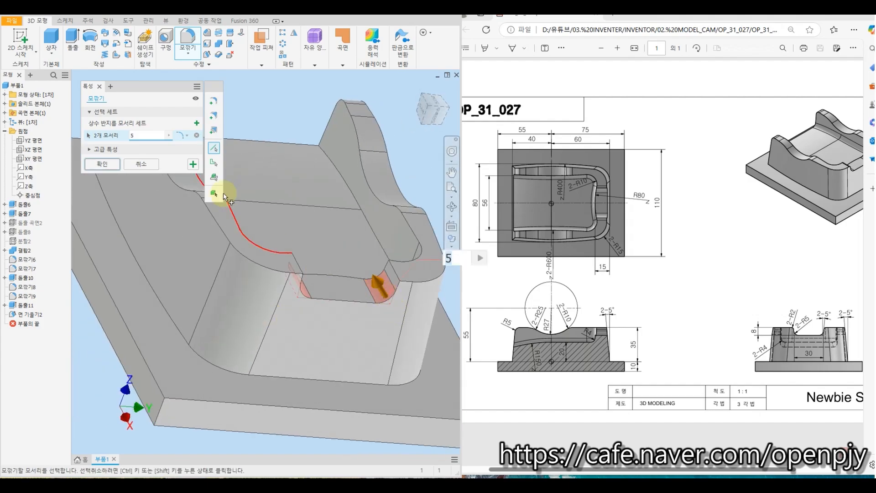
Step: Add a 2 mm radius set for the notch's two upper side edges and complete the fillet
{"action": "left_click", "coordinate": [197, 123]}
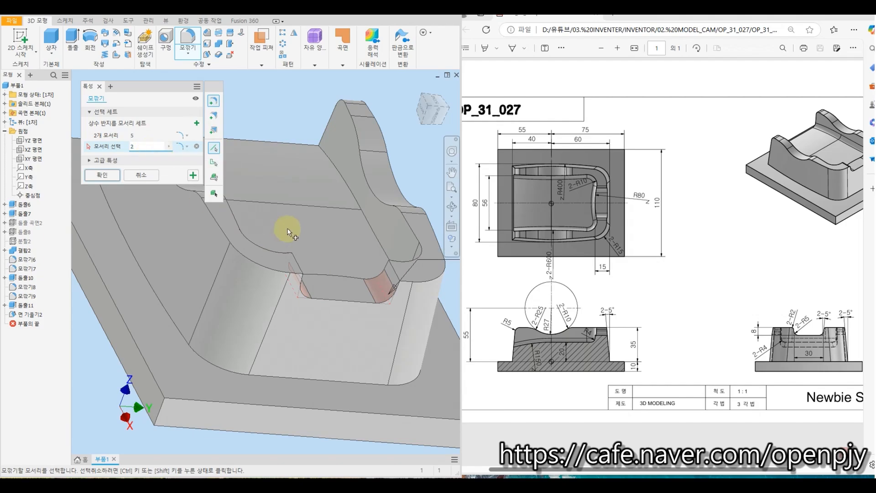
{"action": "left_click", "coordinate": [297, 262]}
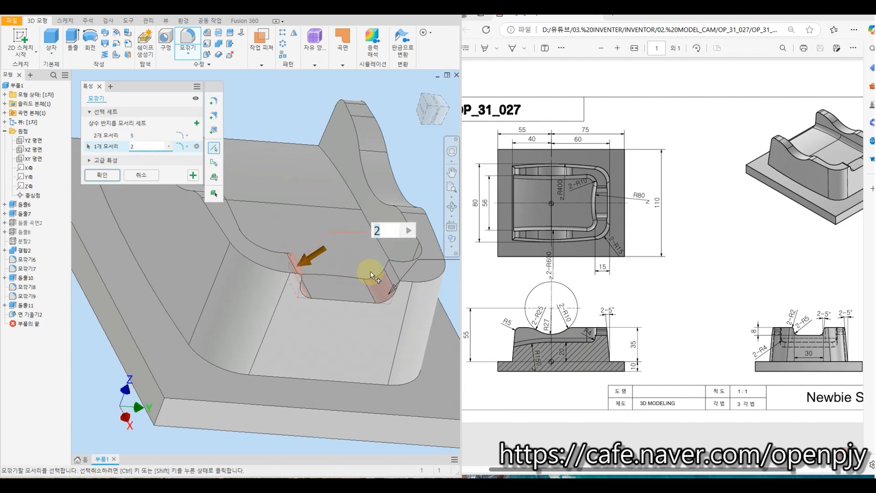
{"action": "scroll", "coordinate": [397, 273], "scroll_direction": "down", "scroll_amount": 5}
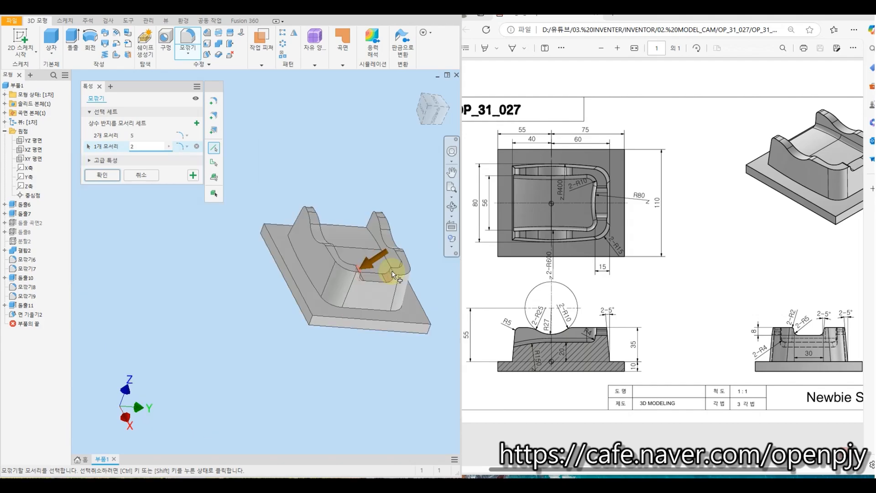
{"action": "scroll", "coordinate": [398, 273], "scroll_direction": "up", "scroll_amount": 4}
{"action": "left_click", "coordinate": [397, 273]}
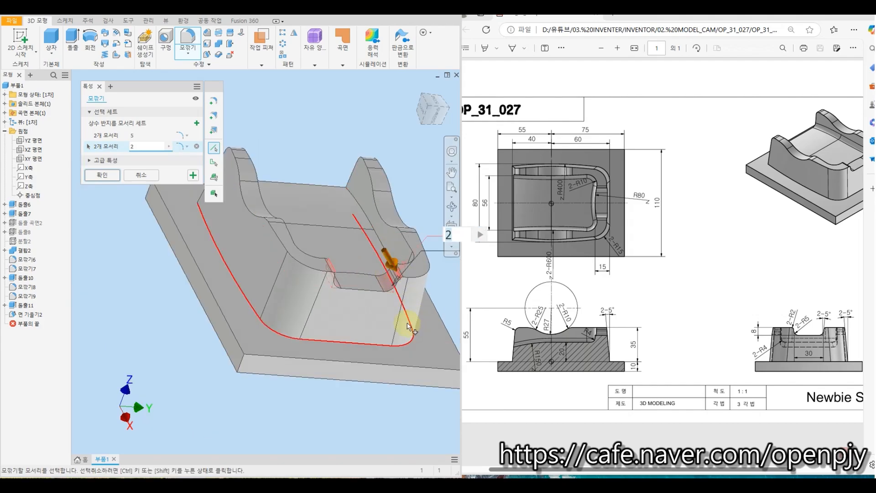
{"action": "left_click", "coordinate": [103, 176]}
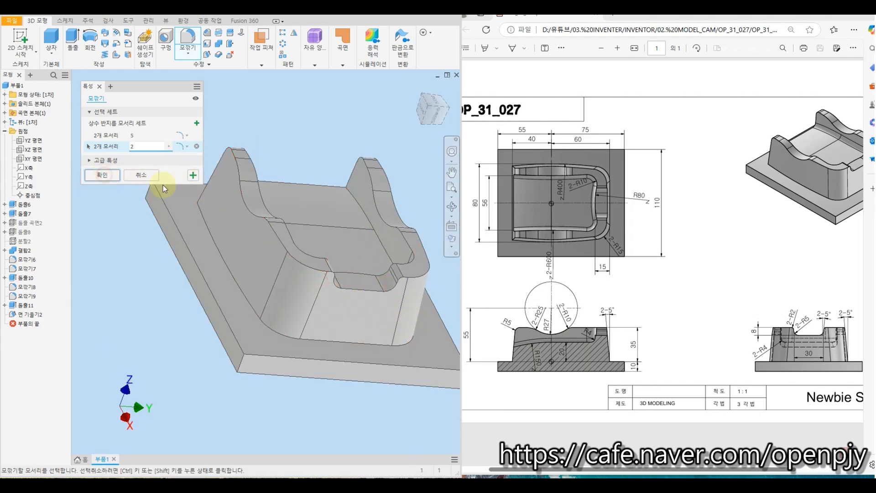
{"action": "left_click", "coordinate": [418, 86]}
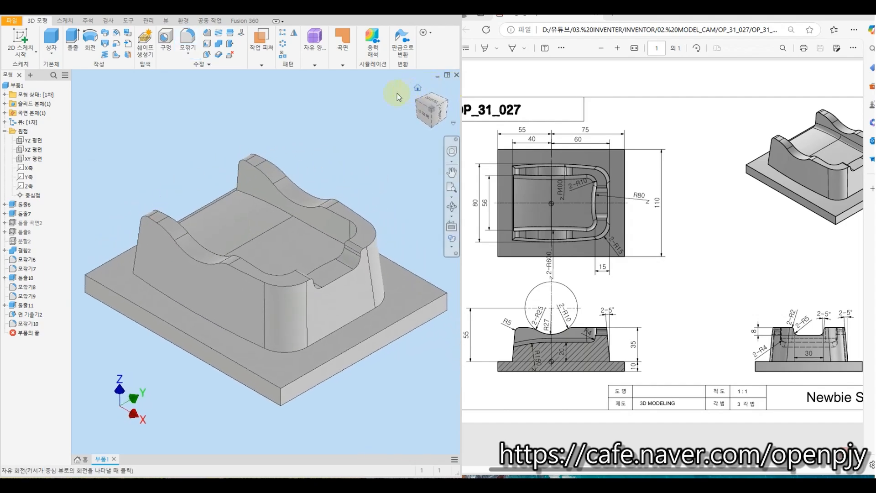